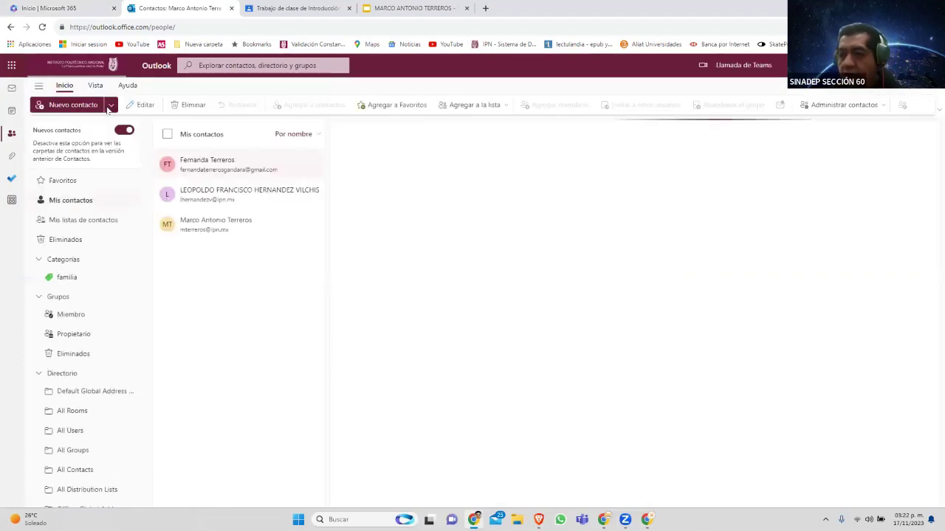
Start a new Outlook contact list after checking the assignment instructions and the Lista de Contactos slide.
click(109, 107)
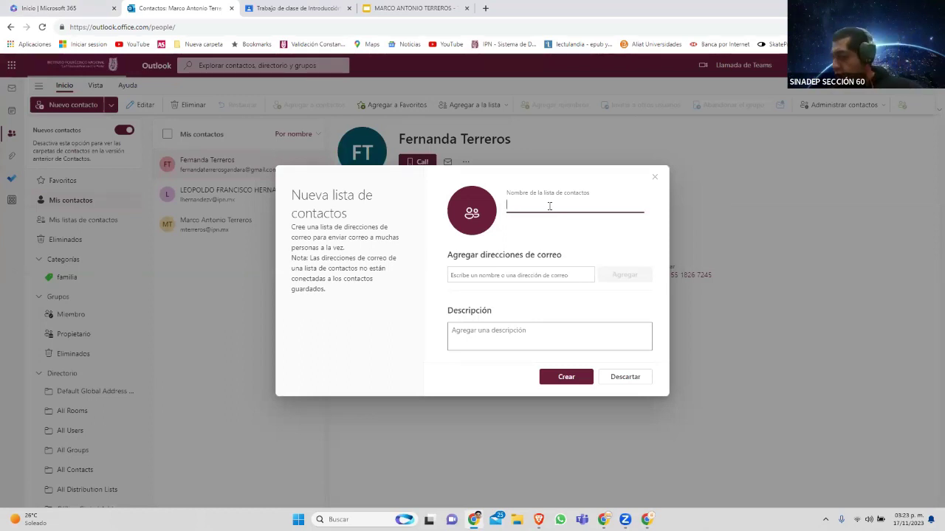
text(urs)
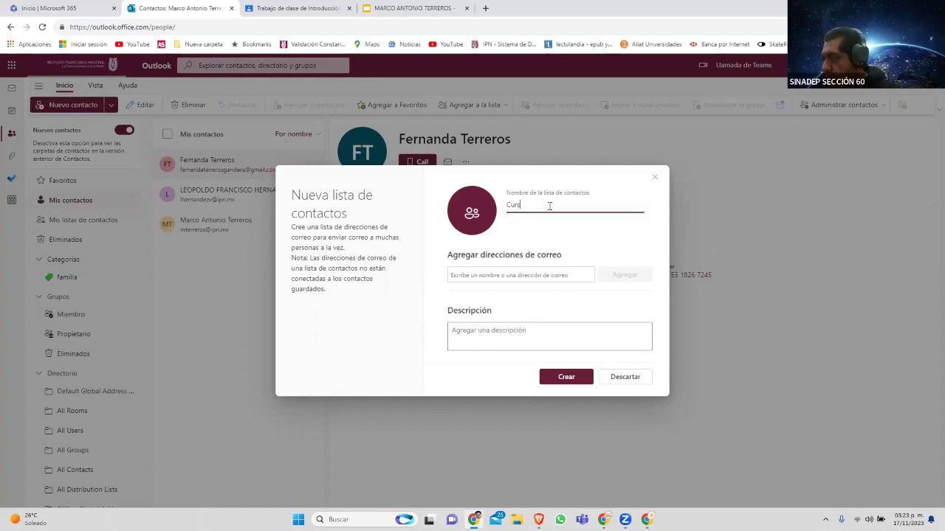
text(o)
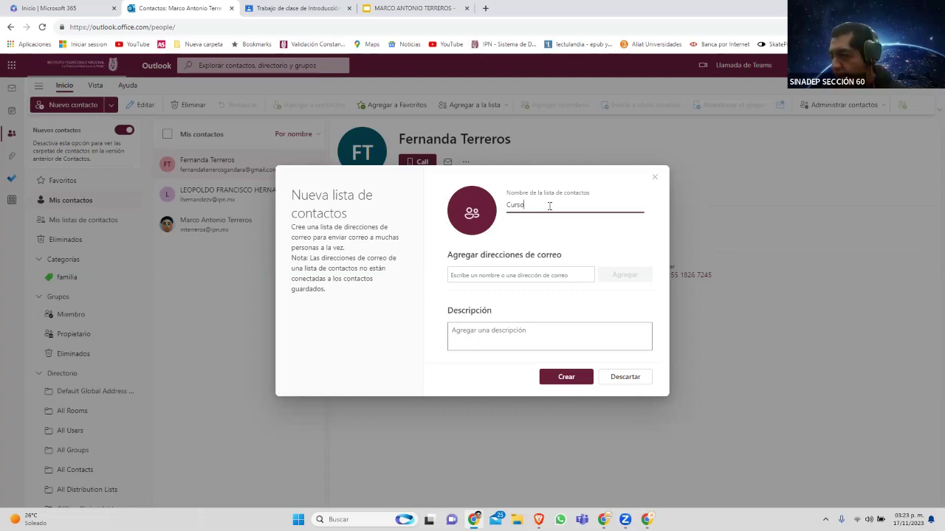
key(alt+Tab)
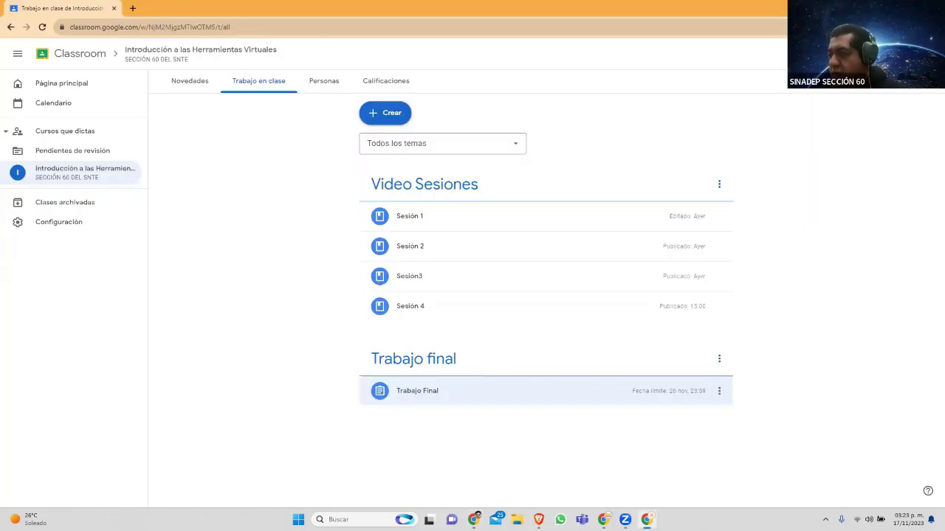
click(603, 520)
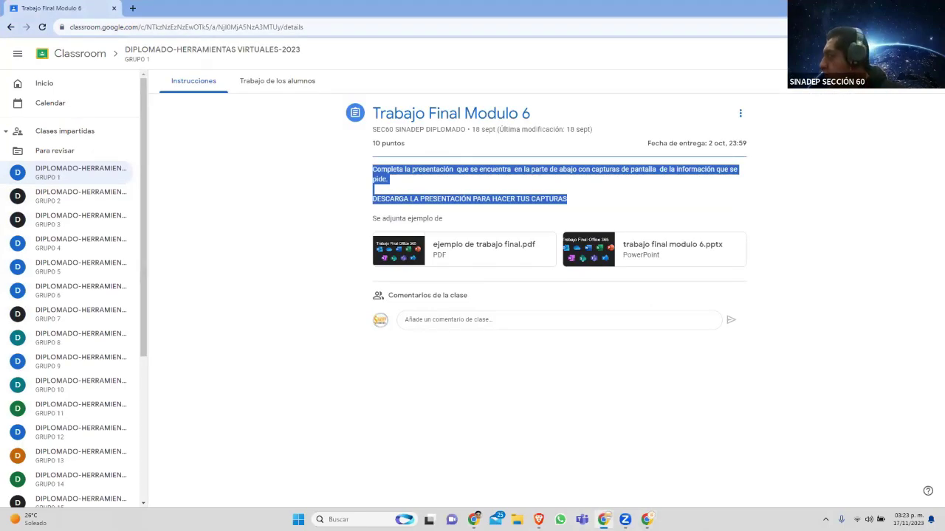
click(640, 517)
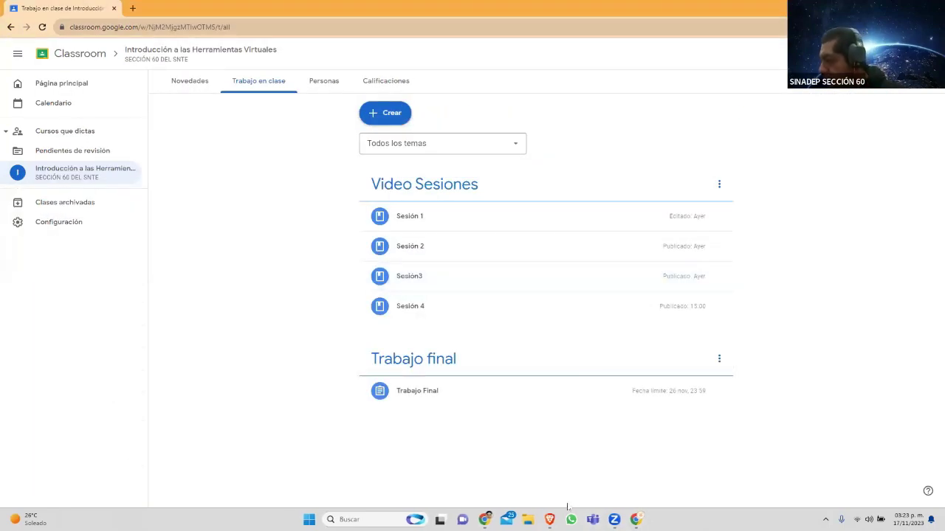
click(484, 519)
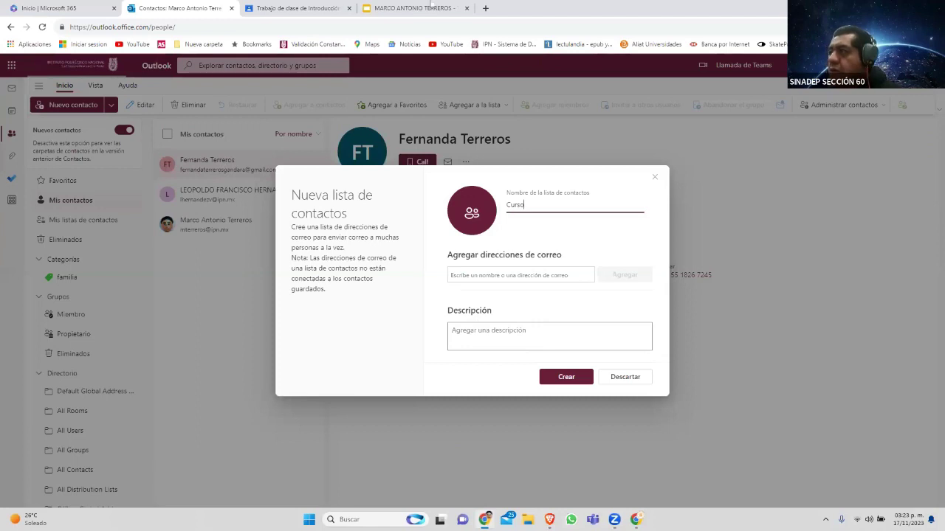
click(431, 7)
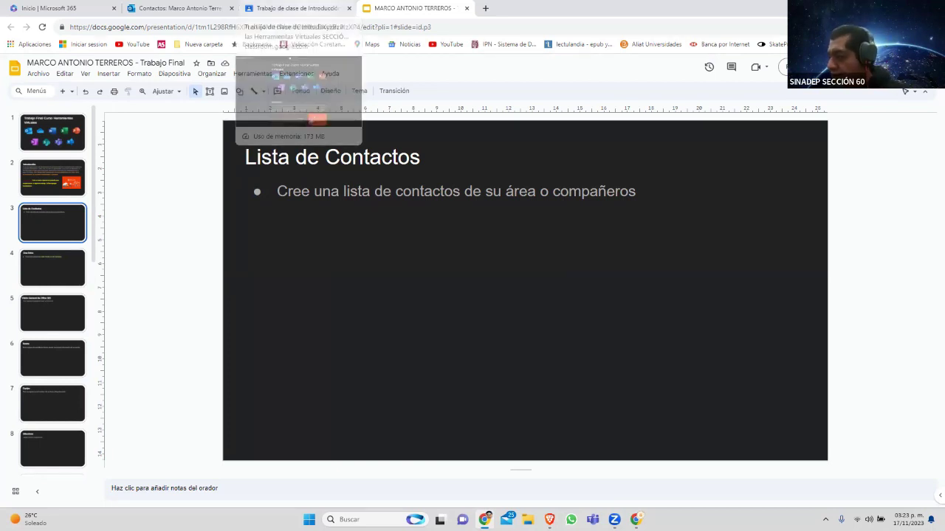
click(179, 10)
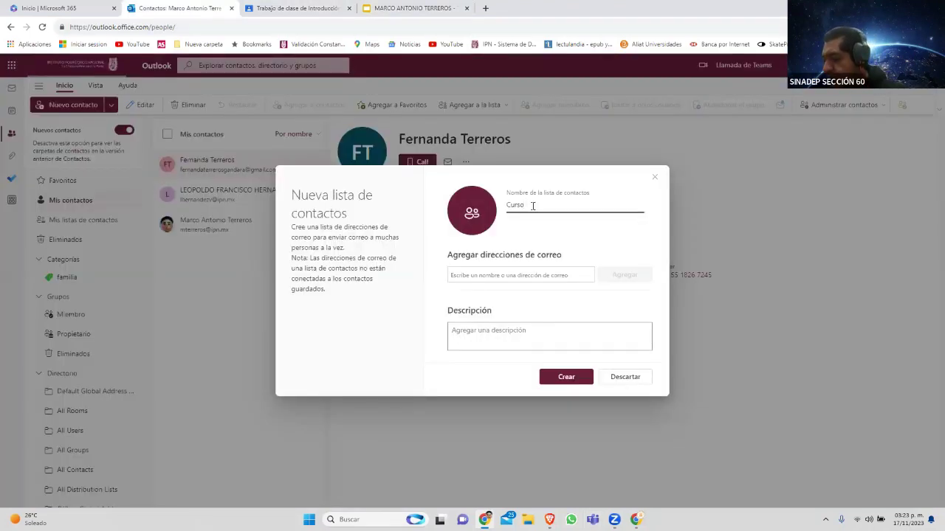
Finish naming the list 'Curso Herraientas Virtuales' and move to the address field.
text(Fera)
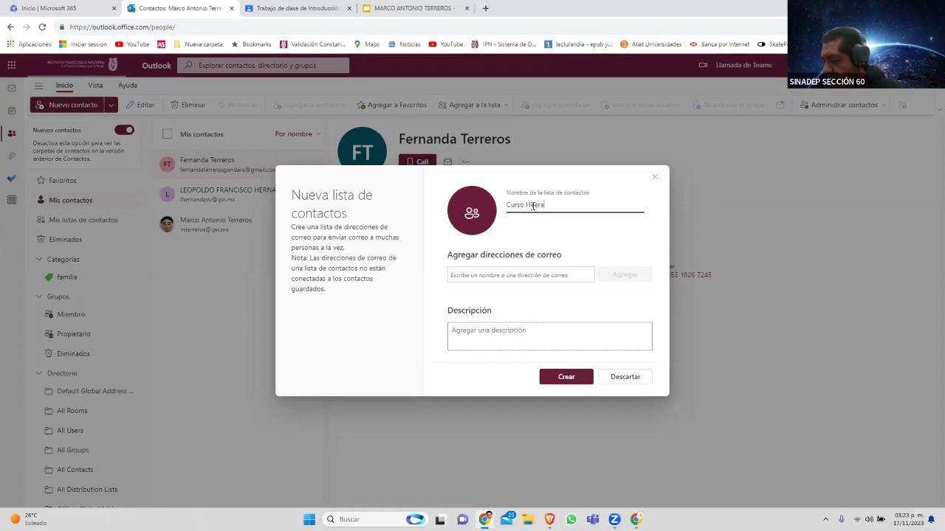
text(ien)
key(BackSpace)
key(BackSpace)
key(BackSpace)
key(BackSpace)
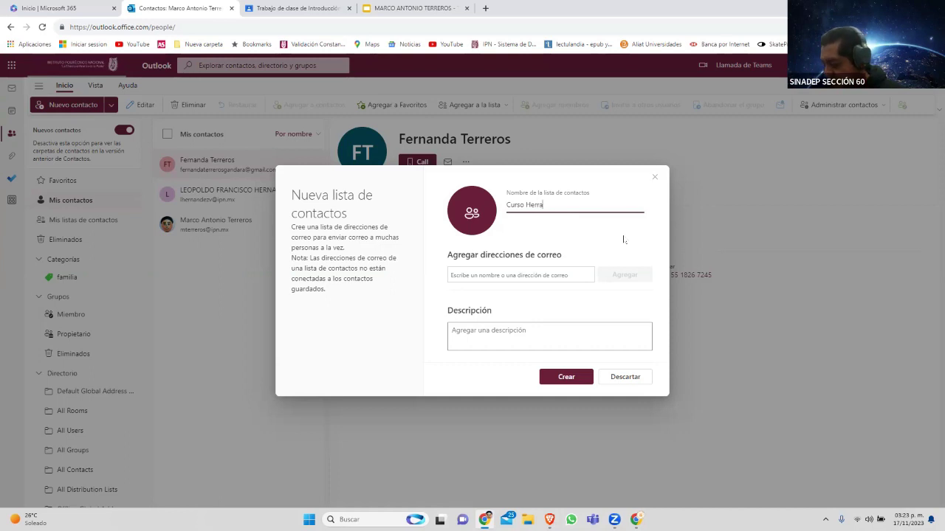
text(ientas Virtuales)
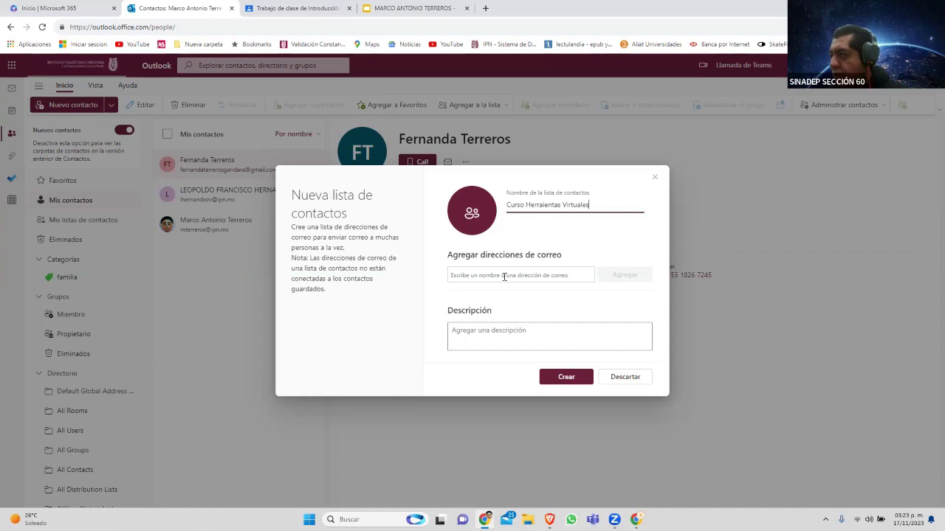
click(504, 276)
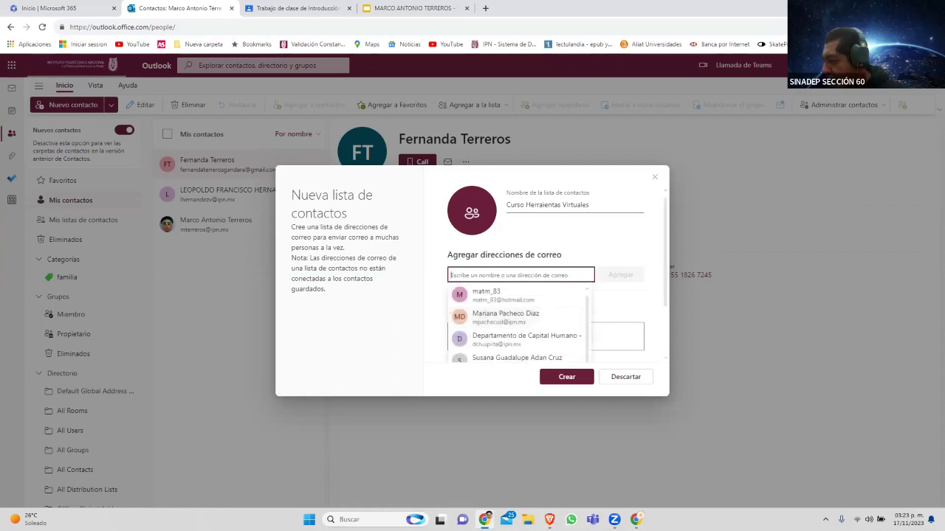
Expand the comments on the 14 Nov attendance post and copy a classmate's full name.
mouse_move(635, 519)
click(635, 465)
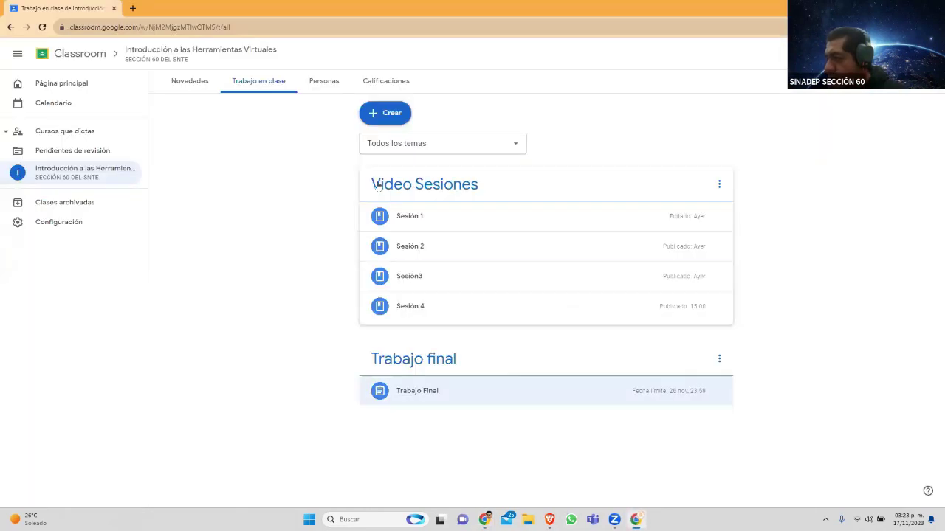
click(190, 82)
scroll(569, 354, down, 5)
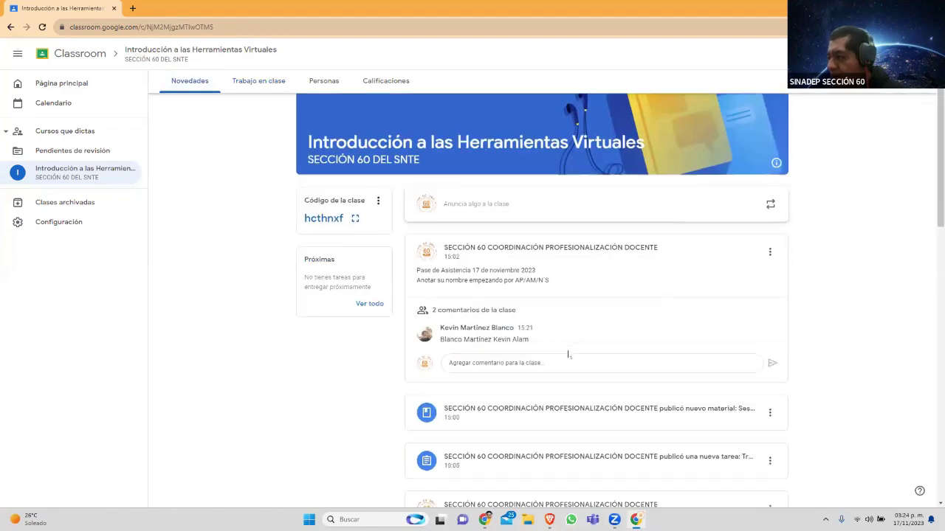
scroll(569, 355, down, 6)
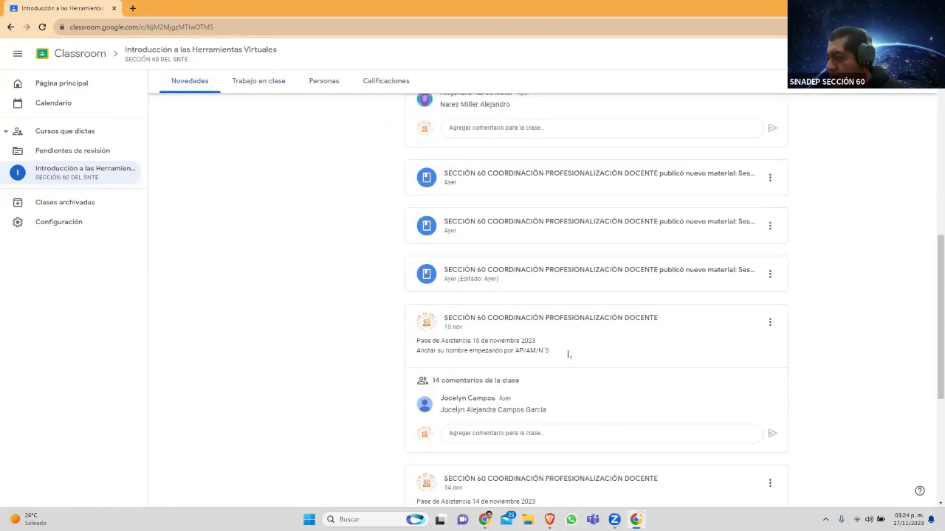
click(484, 257)
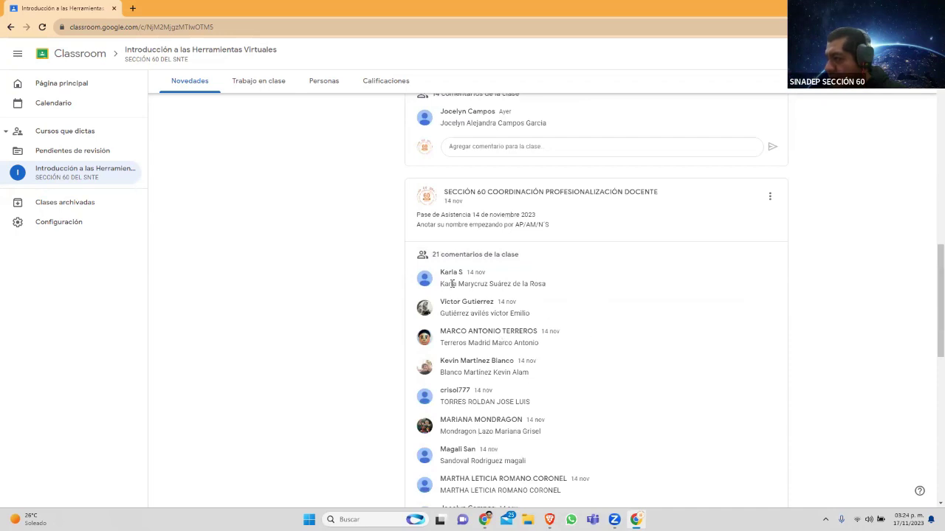
drag(440, 285, 547, 286)
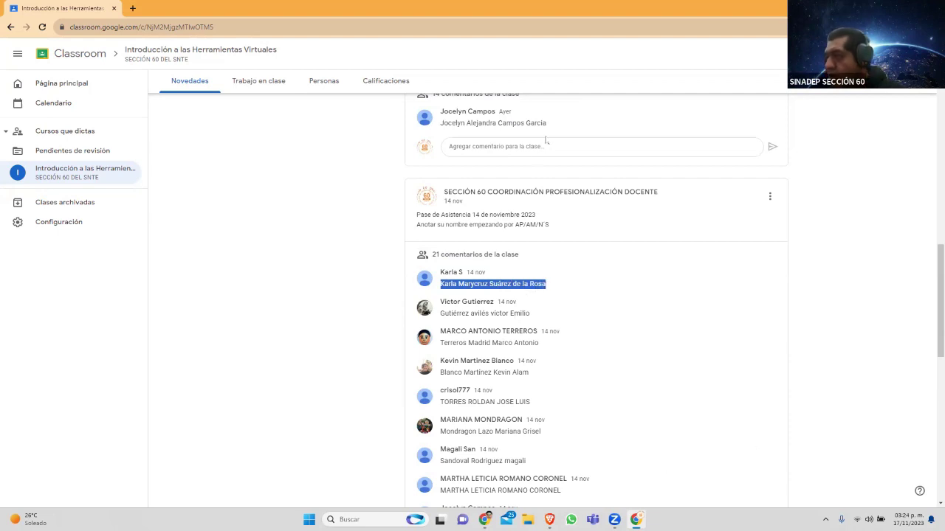
click(484, 519)
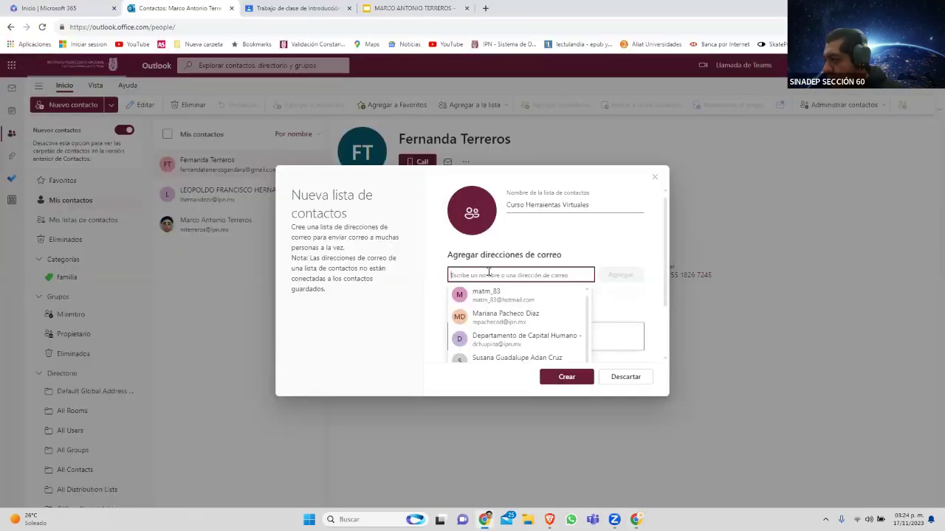
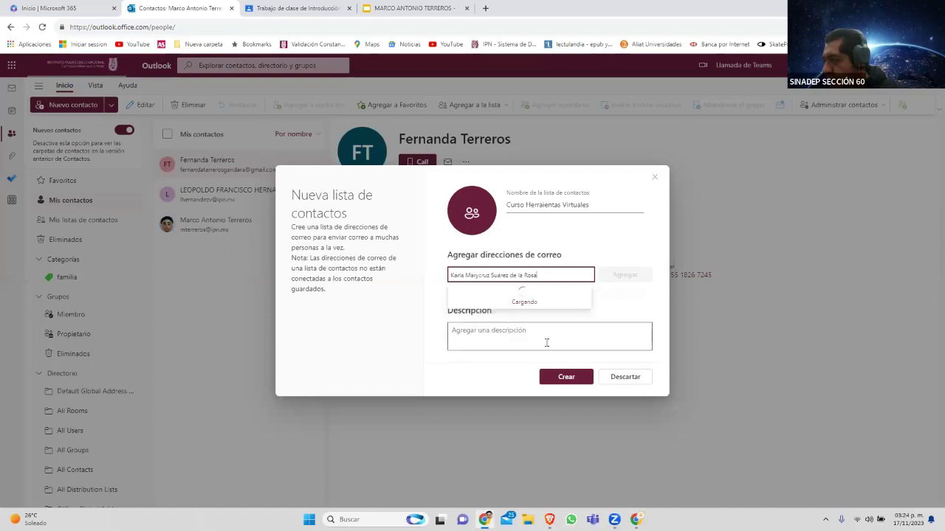
Add the pasted classmate to the contact list and copy the next classmate's name.
click(519, 296)
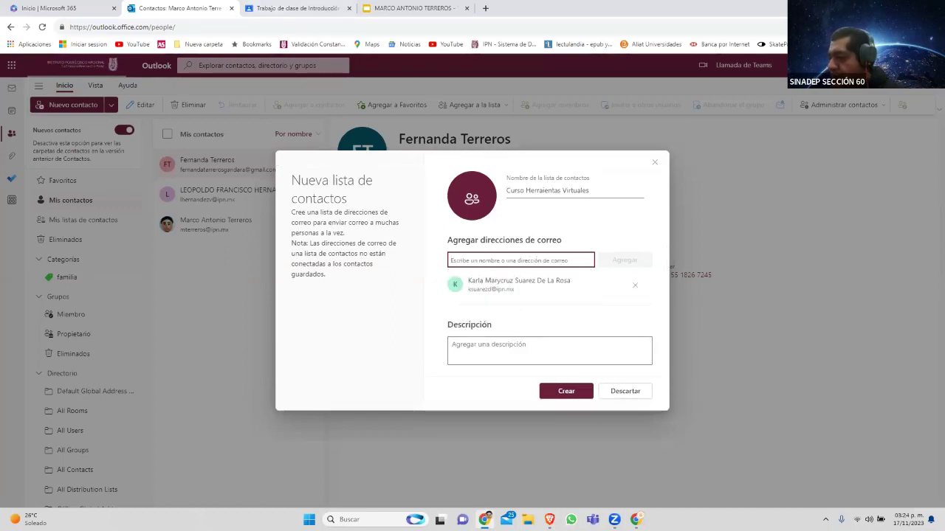
click(635, 520)
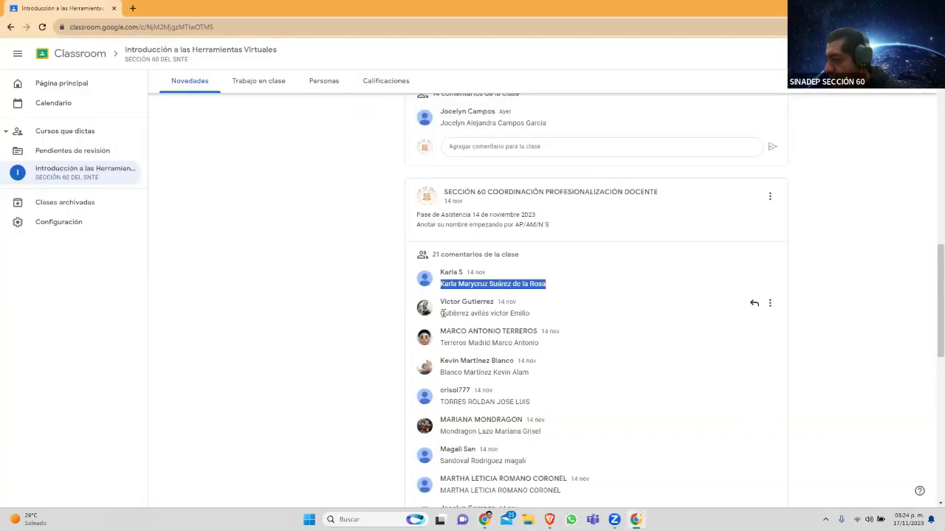
drag(441, 313, 509, 313)
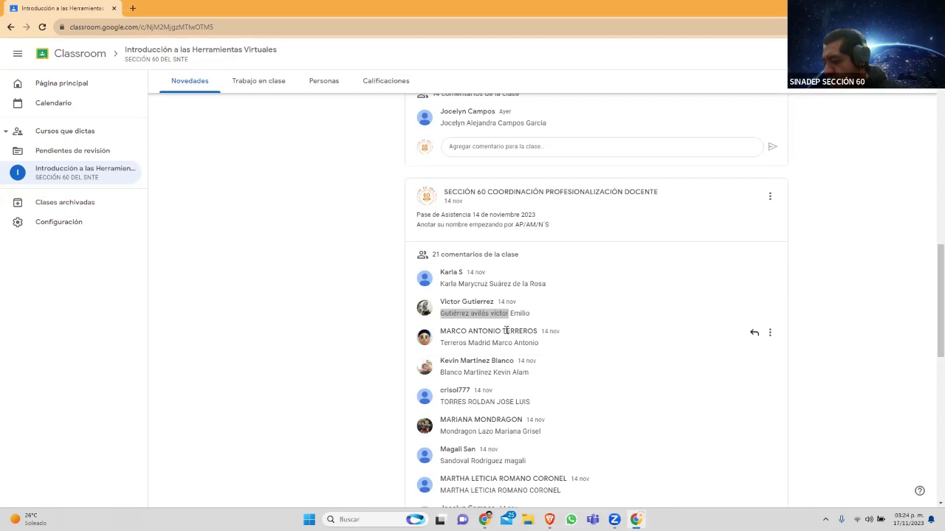
key(alt+Tab)
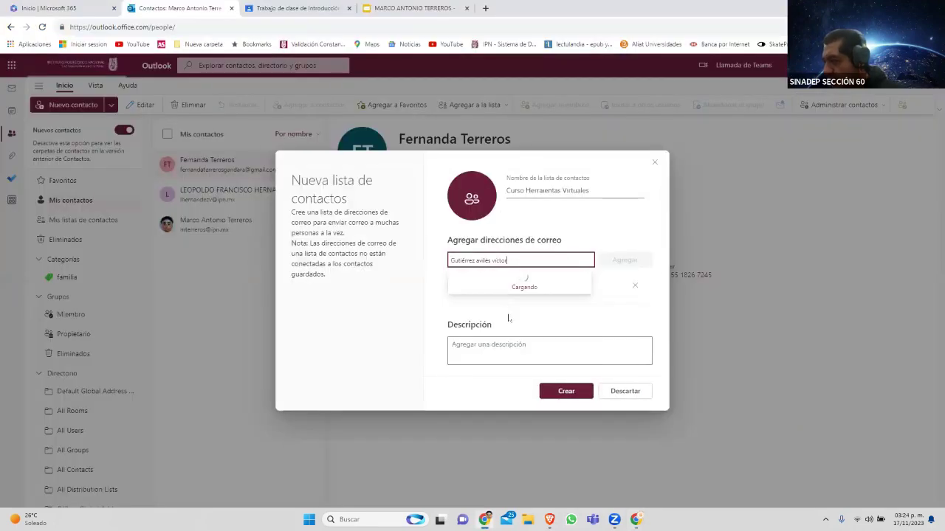
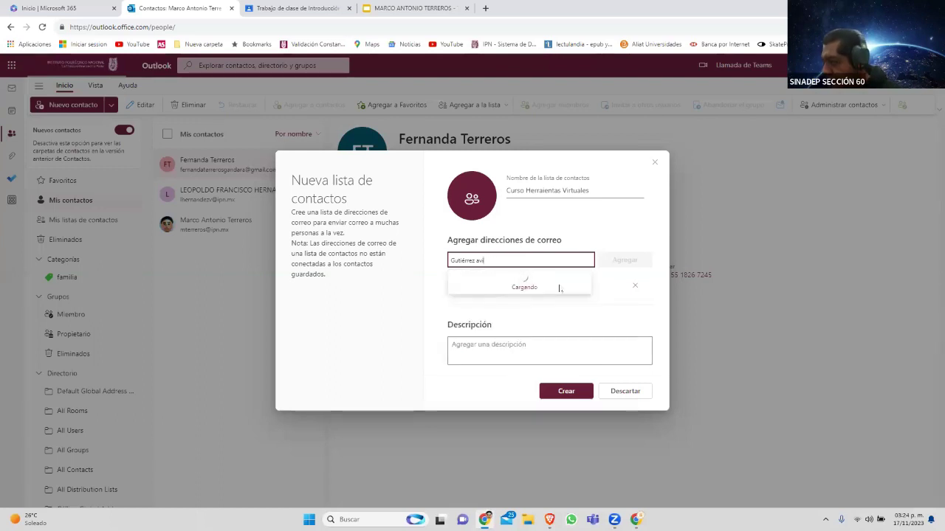
Search for the second classmate by trimmed surname, give up, and return to Classroom.
text(Aviles)
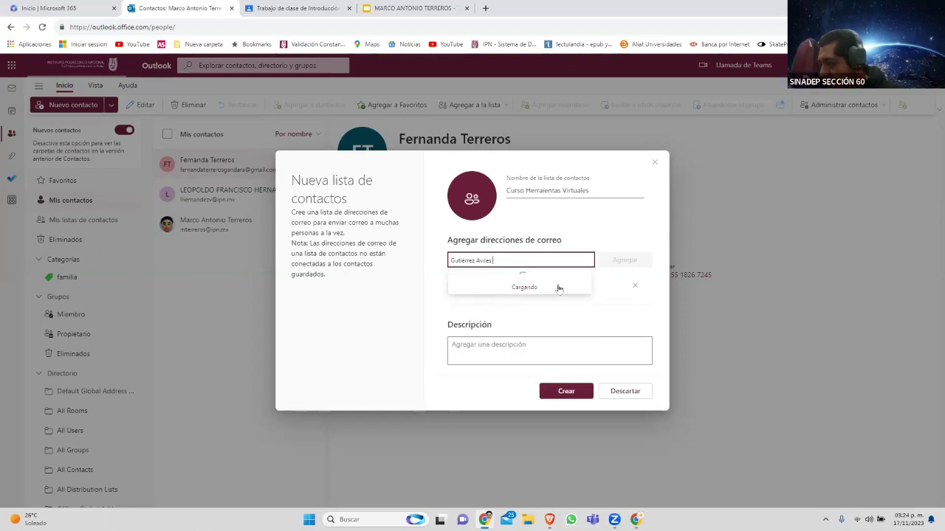
text(Vi)
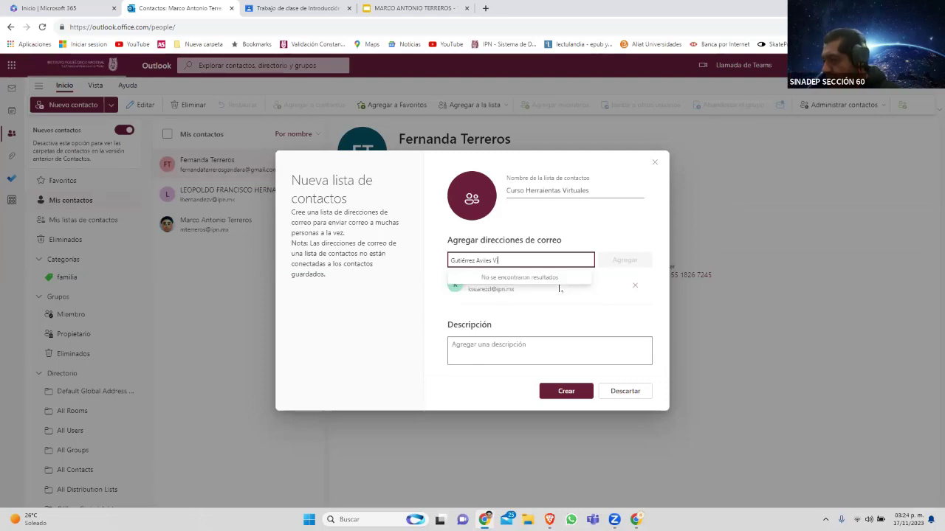
key(BackSpace)
key(BackSpace)
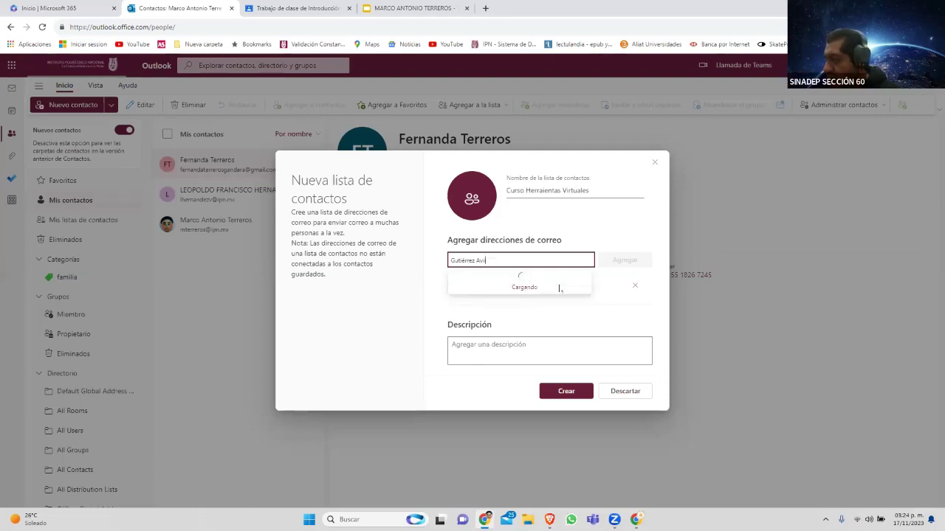
key(BackSpace)
key(BackSpace)
key(BackSpace)
key(BackSpace)
key(BackSpace)
key(BackSpace)
key(BackSpace)
key(BackSpace)
key(BackSpace)
key(BackSpace)
click(559, 287)
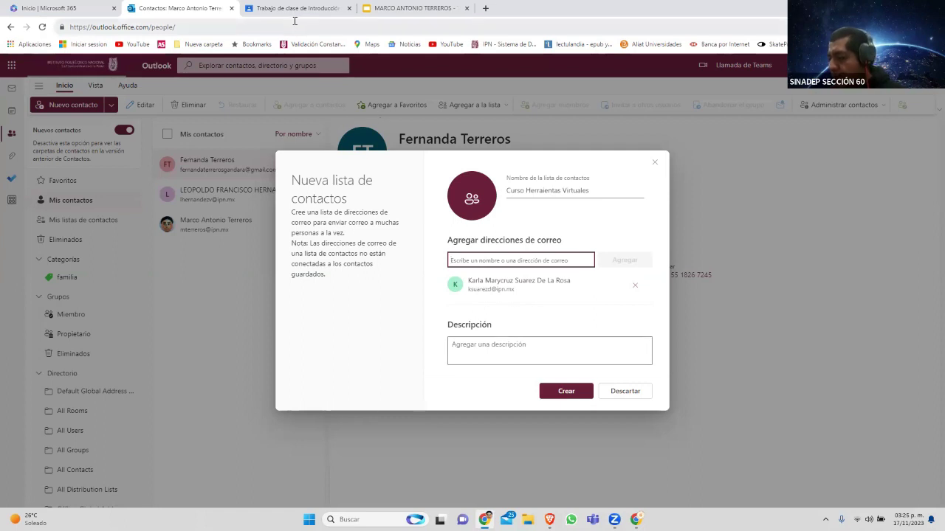
key(alt+Tab)
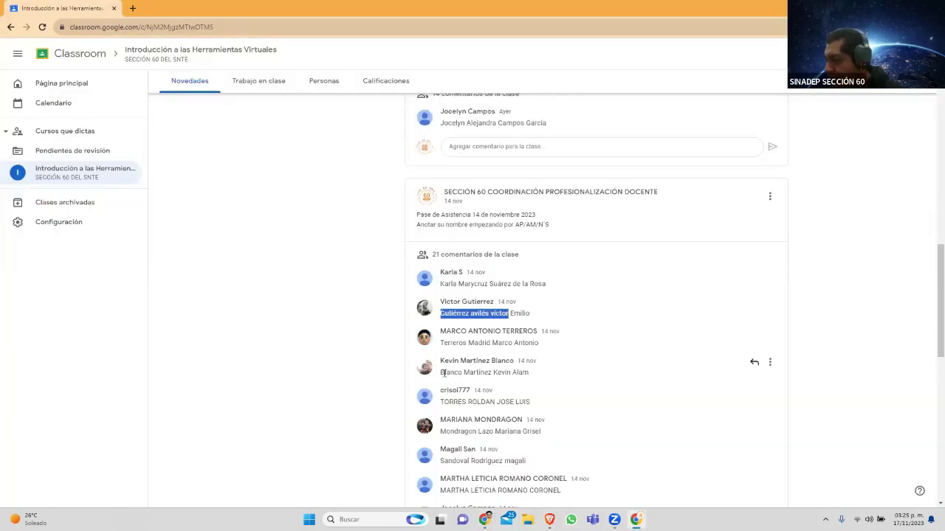
Search a copied student's name as a member and remove the wrongly added match.
drag(440, 373, 512, 372)
key(ctrl+c)
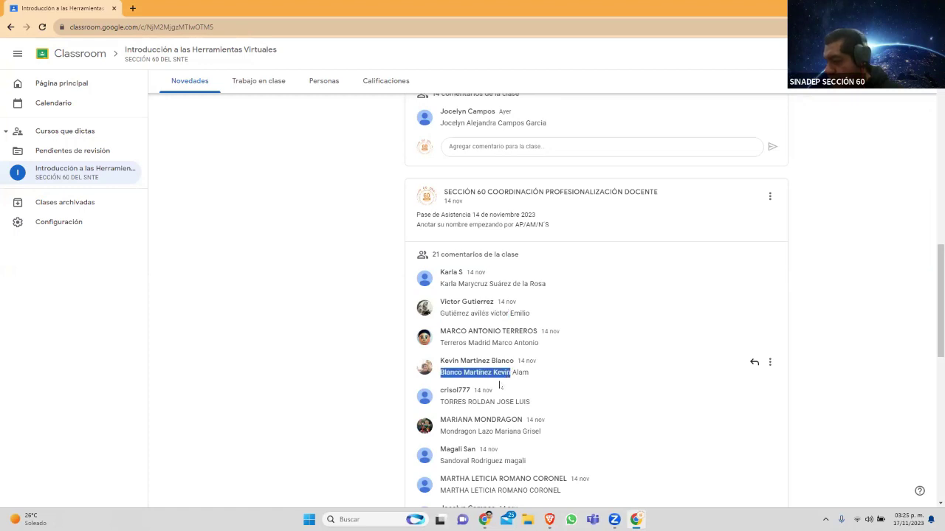
key(alt+Tab)
key(ctrl+v)
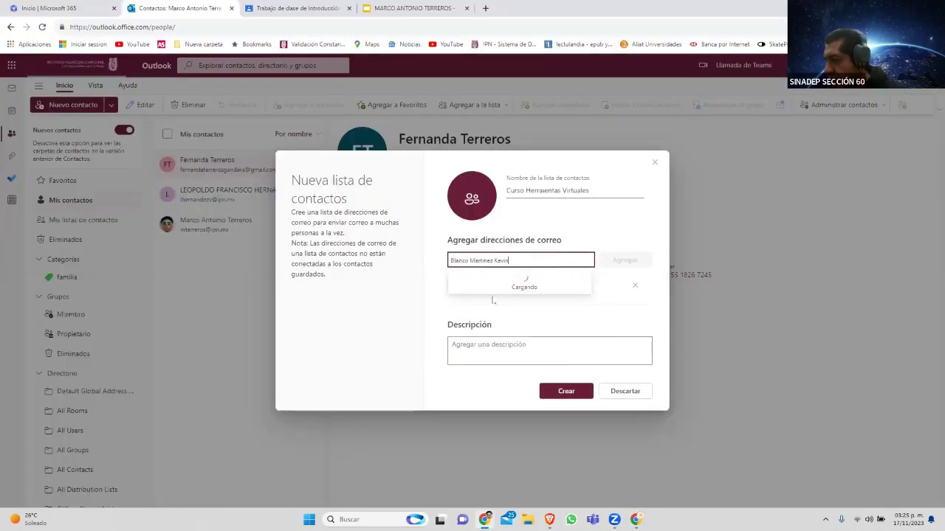
key(BackSpace)
key(BackSpace)
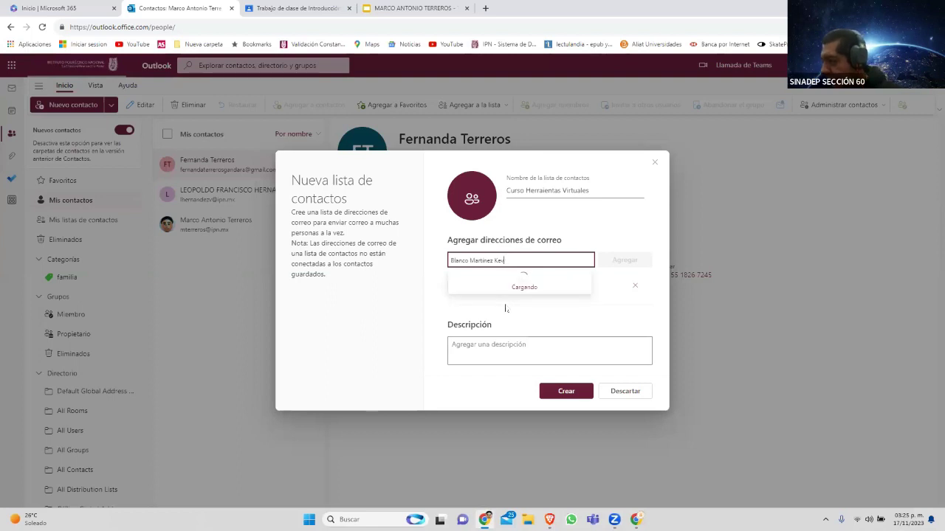
key(BackSpace)
key(BackSpace)
key(BackSpace)
key(BackSpace)
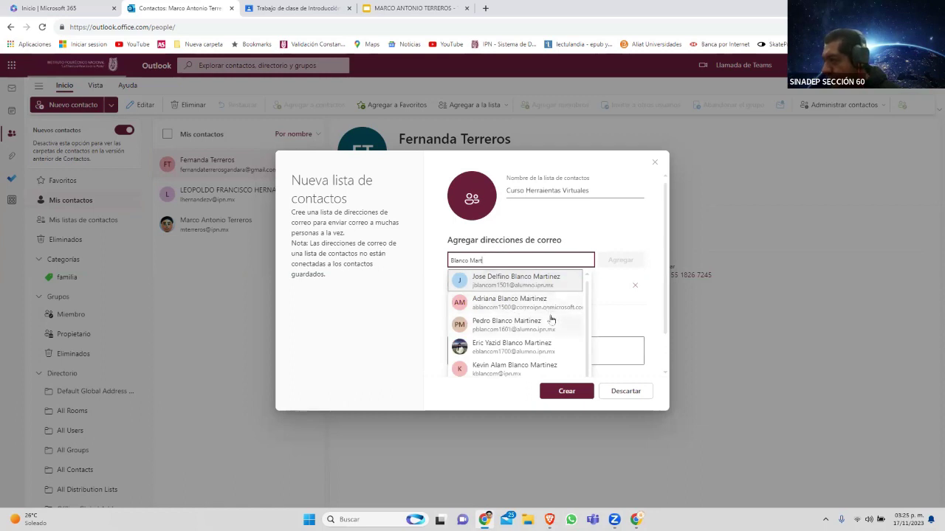
scroll(549, 316, down, 1)
key(Return)
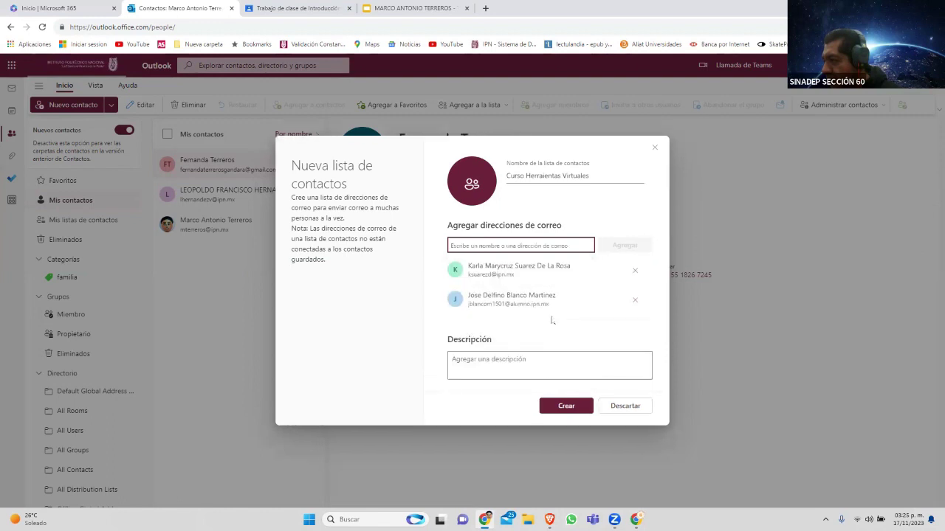
click(634, 300)
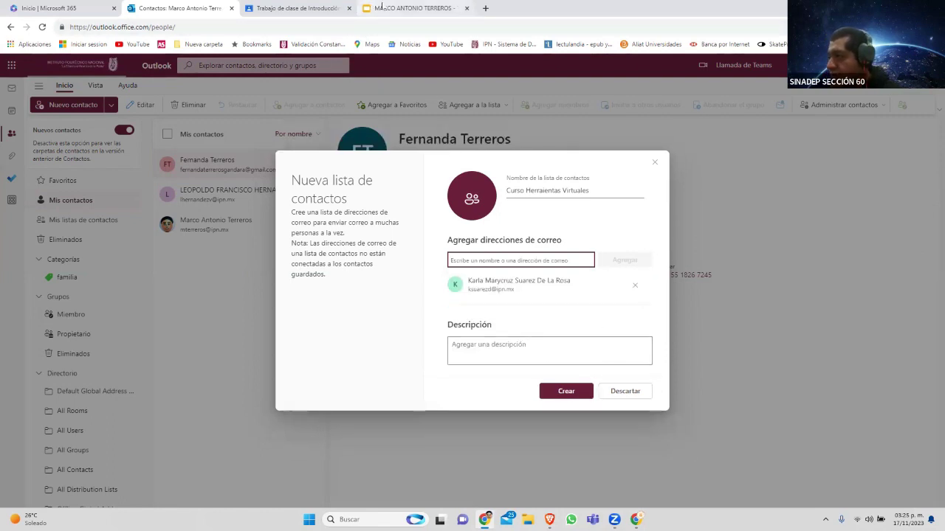
click(382, 7)
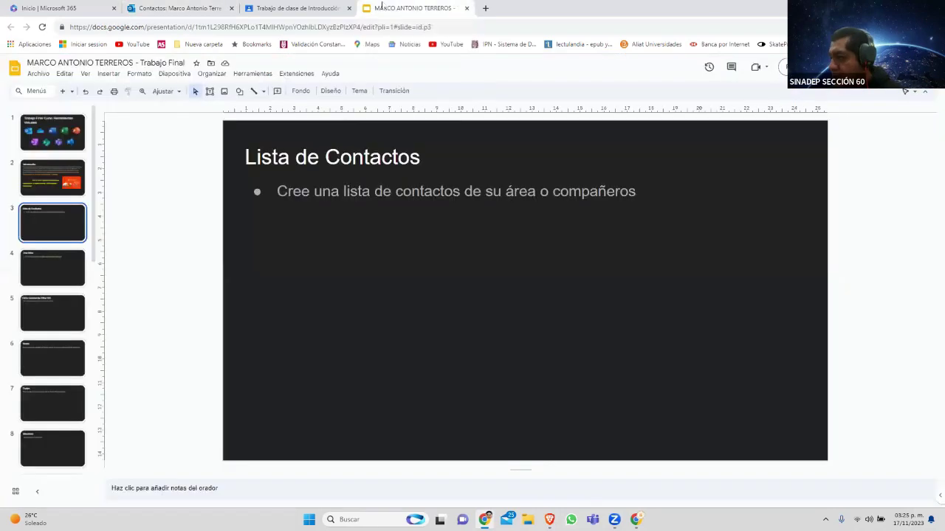
click(295, 7)
click(201, 7)
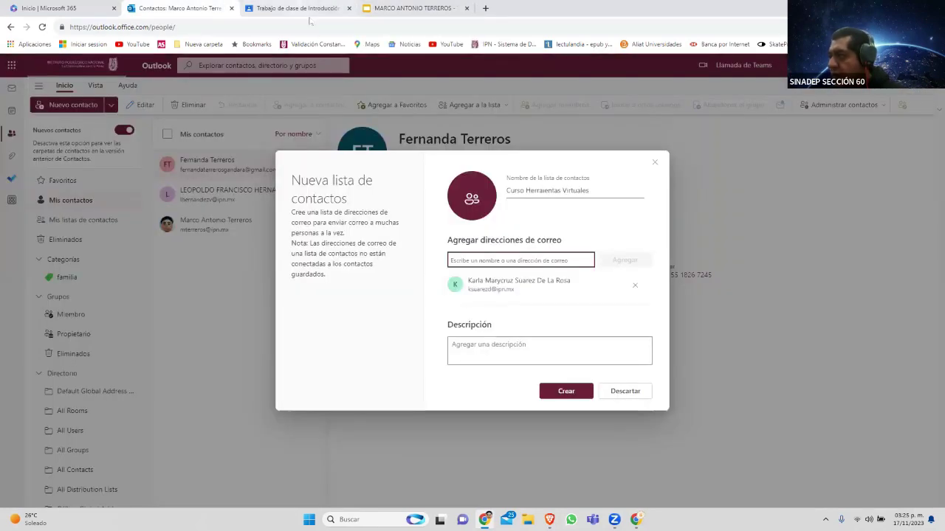
Add a suggested contact found by typing 'm' as a list member.
click(498, 264)
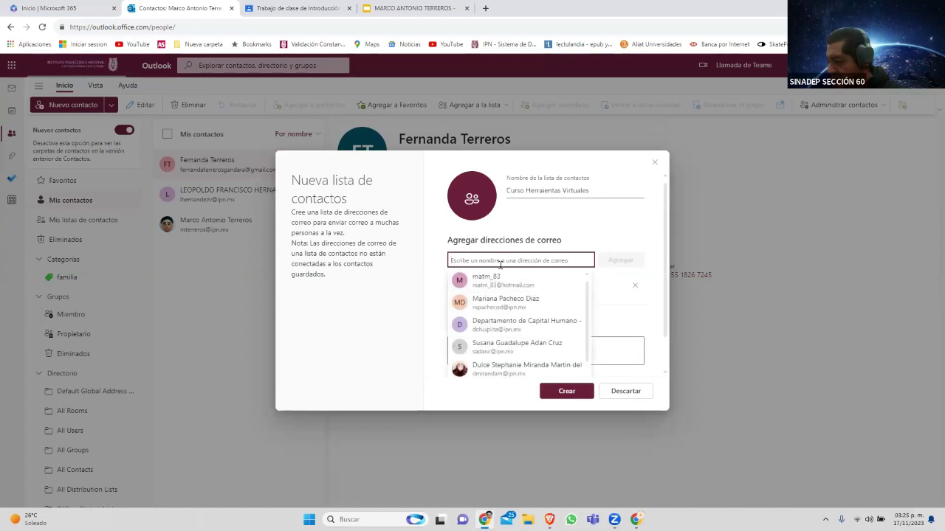
text(matm_83)
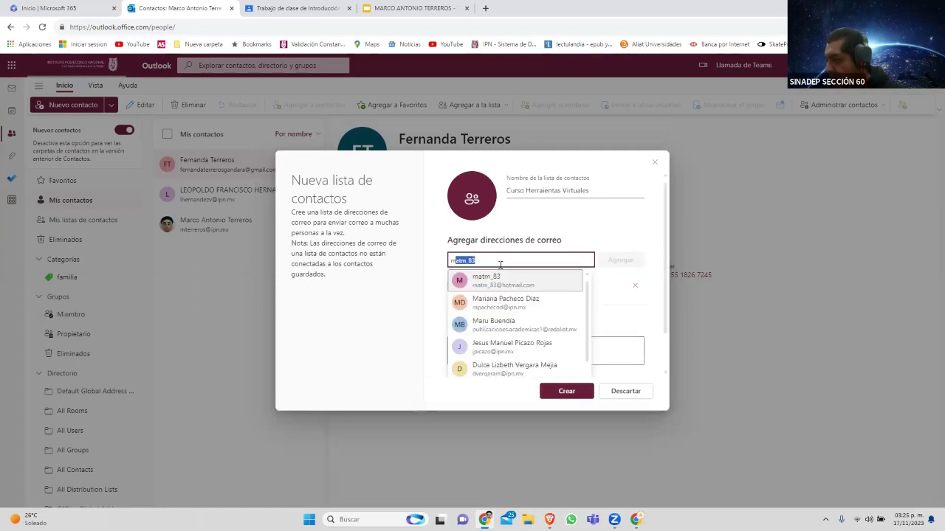
click(521, 311)
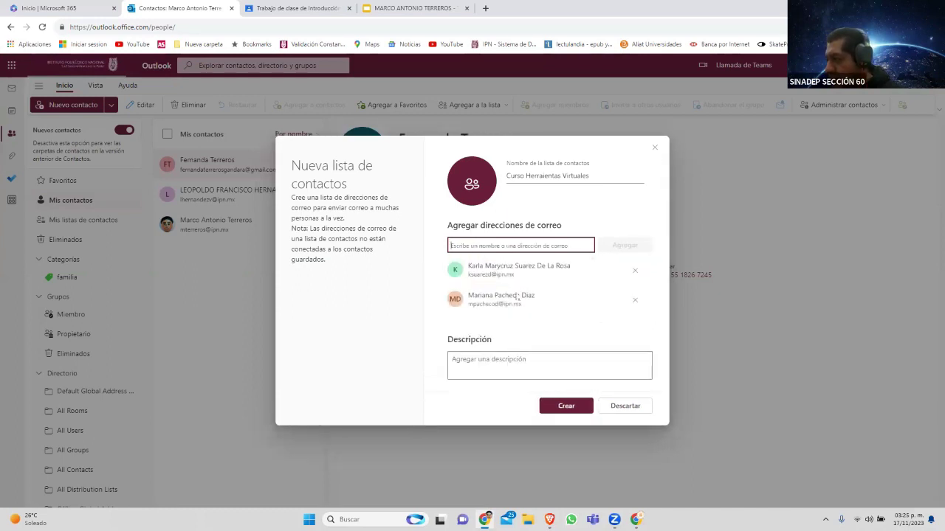
click(486, 247)
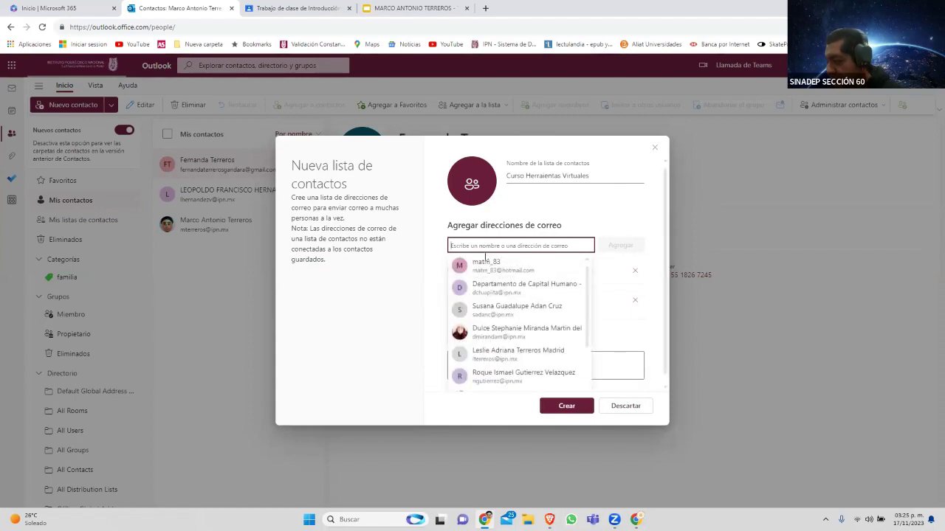
key(alt+Tab)
scroll(535, 381, down, 3)
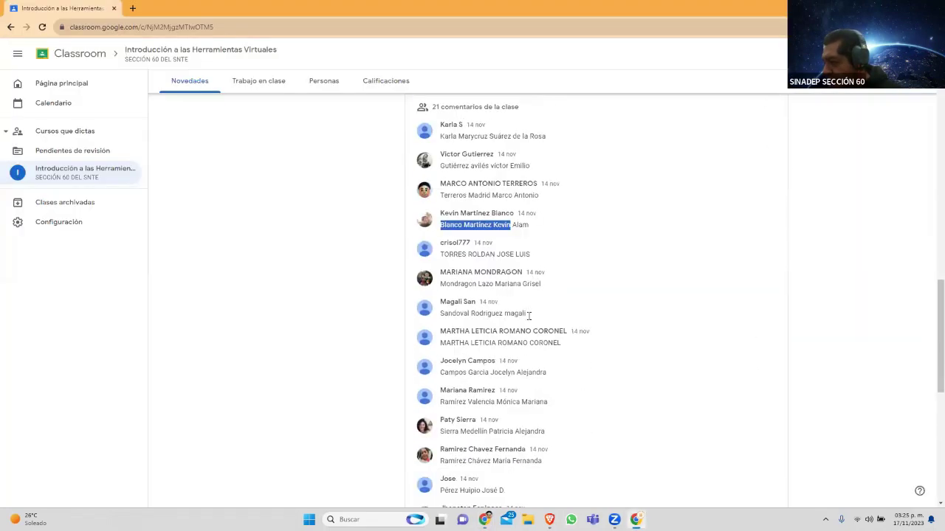
scroll(502, 382, down, 1)
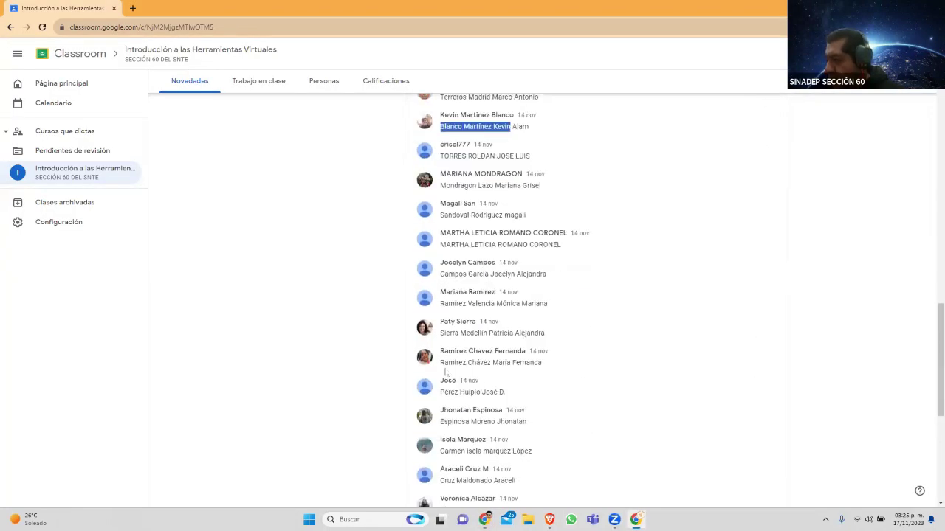
key(alt+Tab)
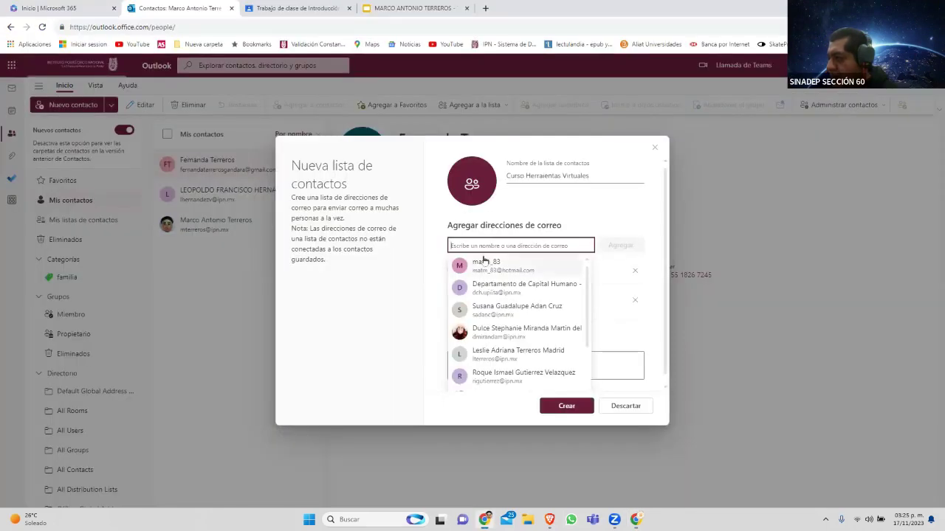
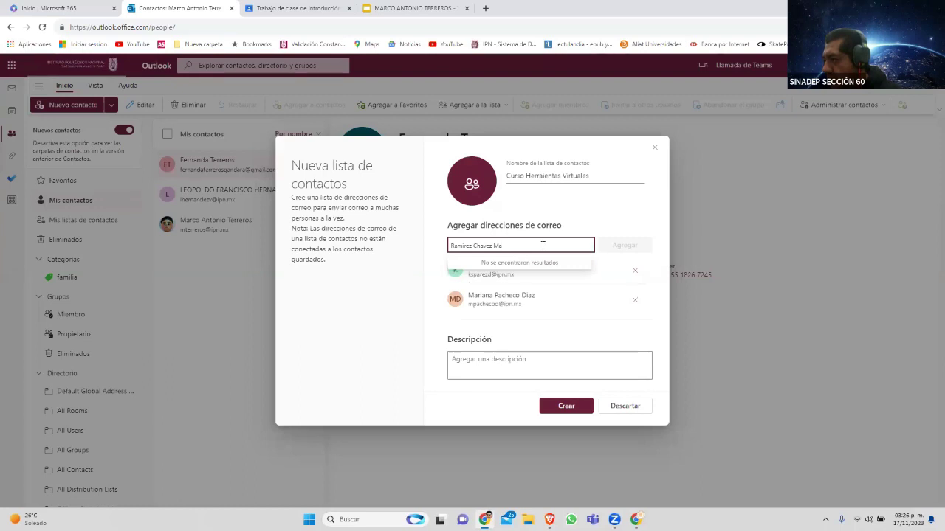
key(BackSpace)
key(BackSpace)
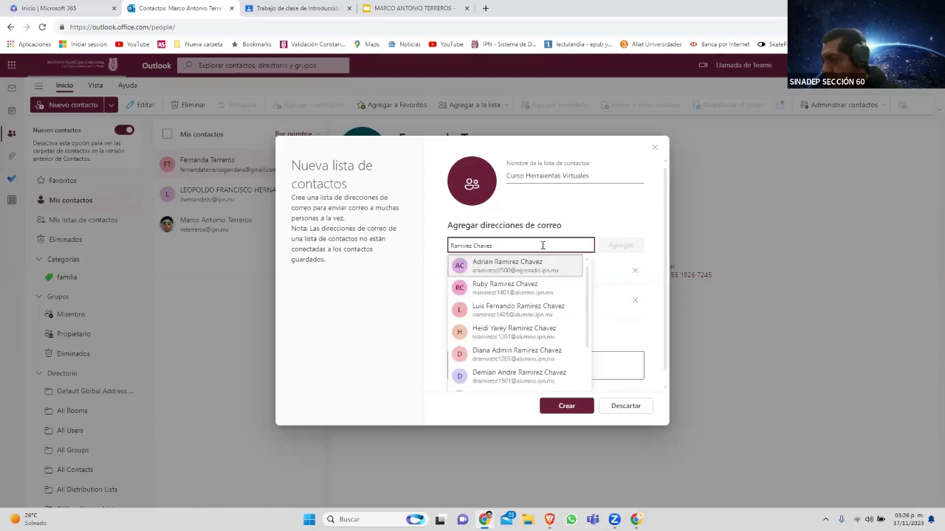
scroll(555, 329, down, 2)
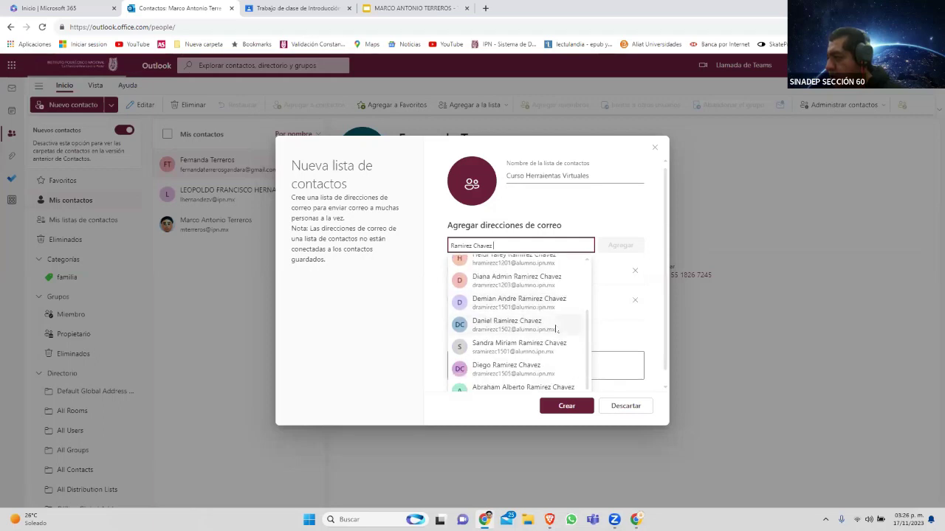
key(Return)
click(634, 315)
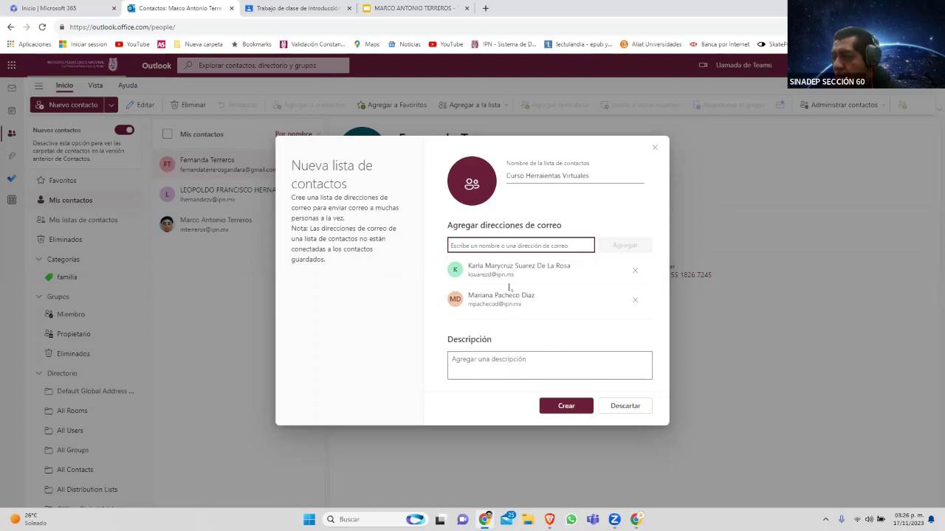
Search 'mat' and add the suggested address as the third member.
click(497, 244)
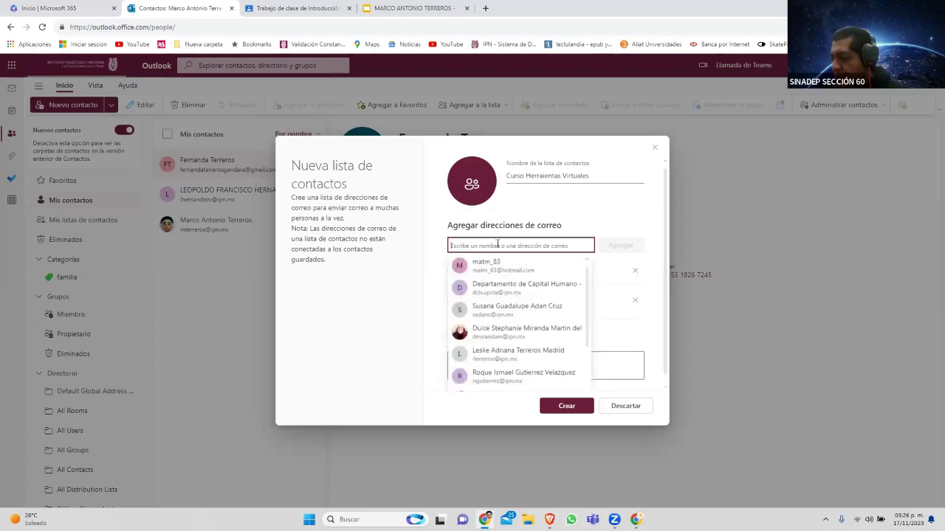
click(497, 244)
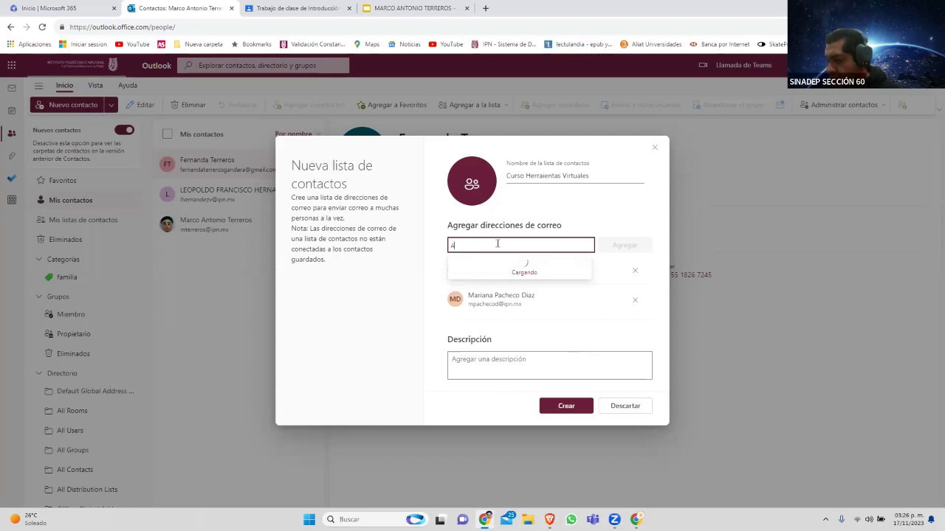
text(matm83)
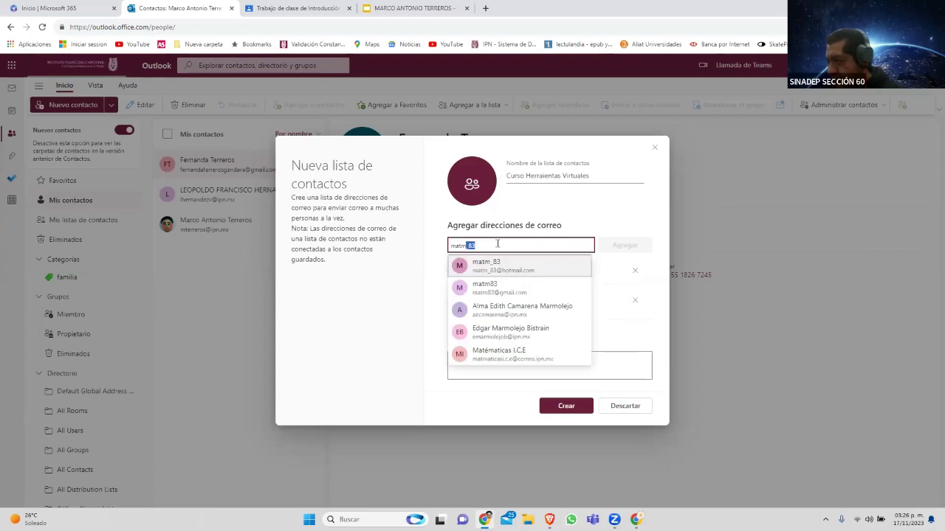
click(524, 265)
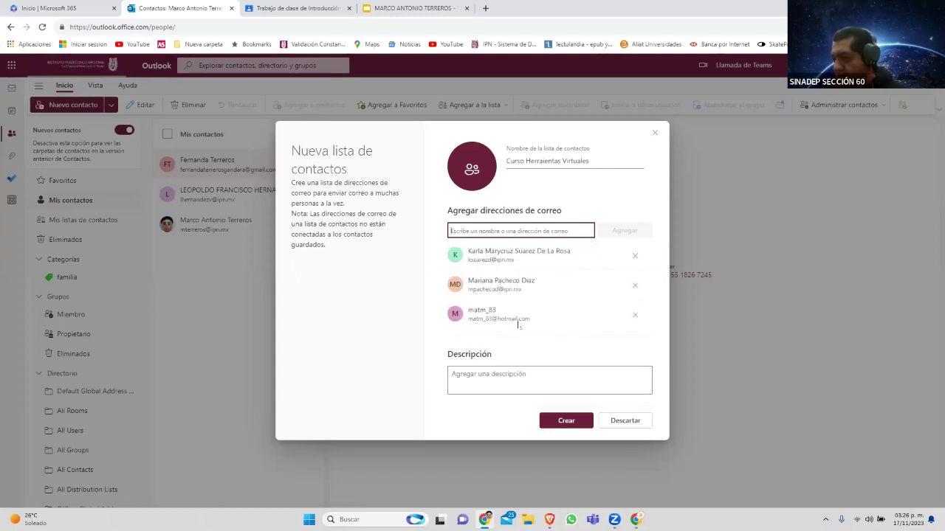
Save the three-member contact list with Crear and snip the list page as a screenshot.
click(544, 418)
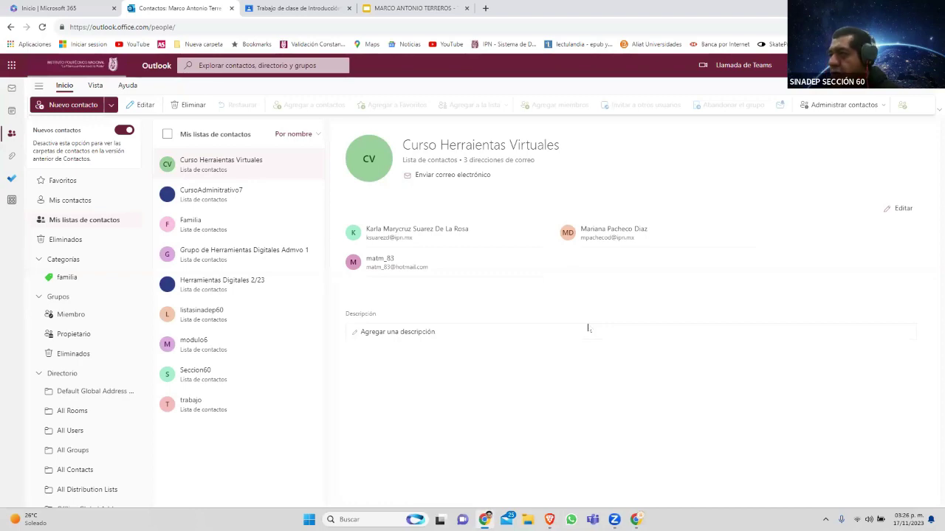
key(super+shift+s)
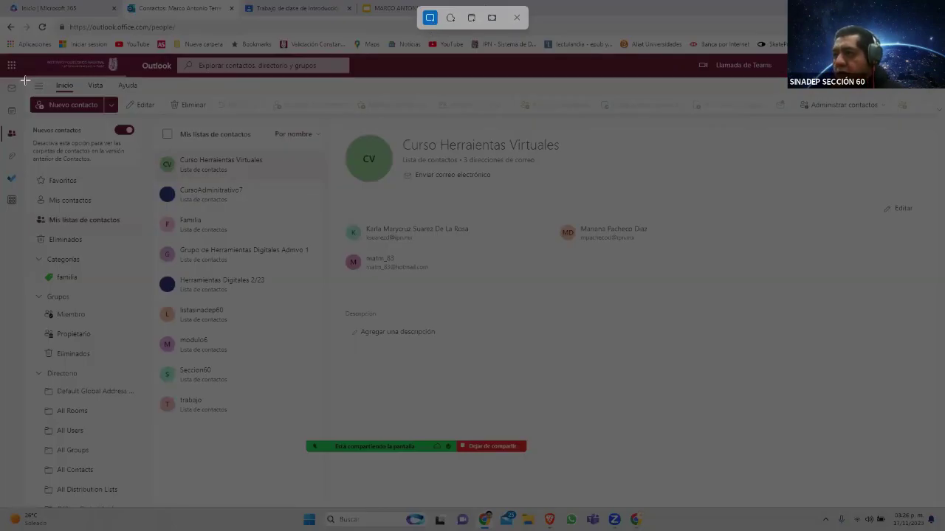
drag(8, 80, 890, 491)
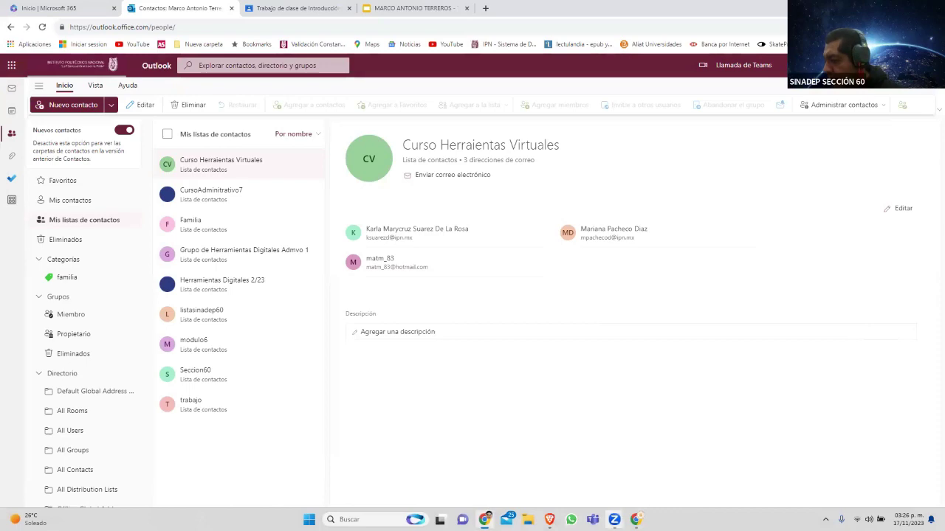
click(484, 520)
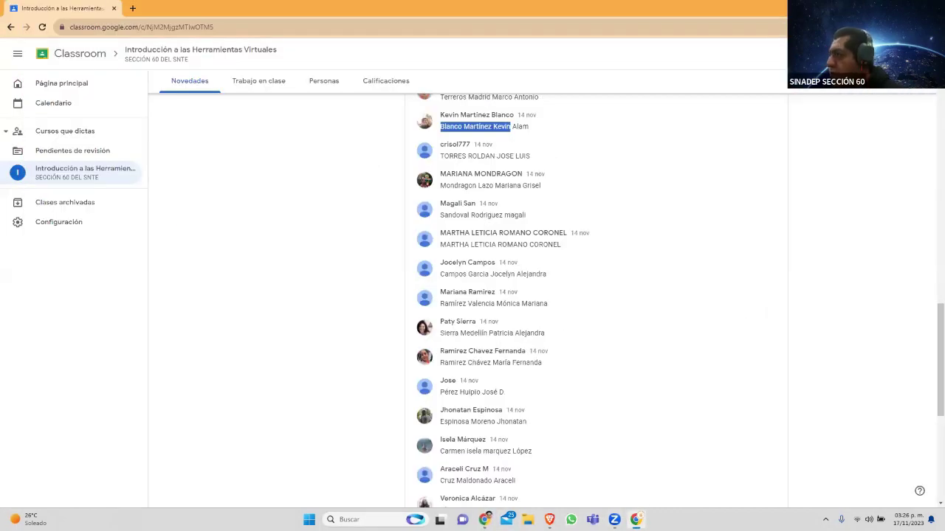
Paste the Outlook contacts screenshot onto slide 3 and fit it below the bullet text.
key(super+d)
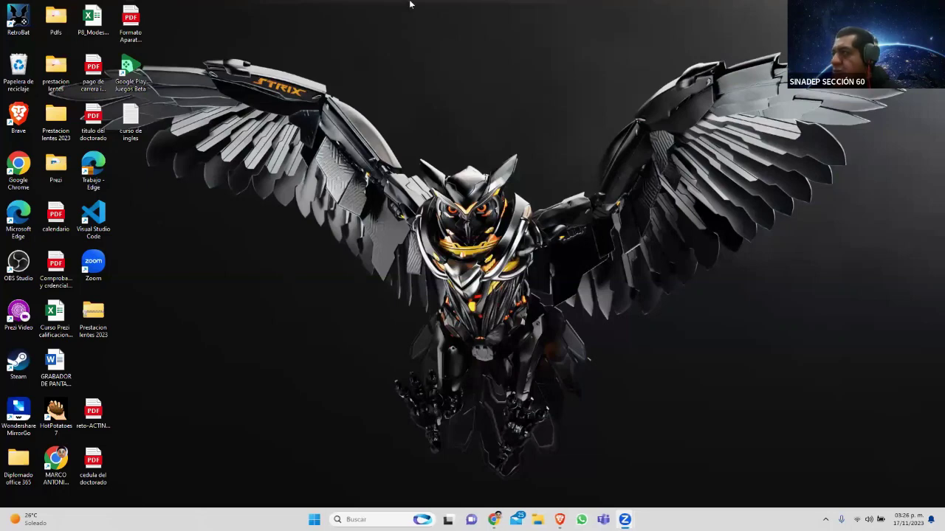
key(super+d)
key(ctrl+v)
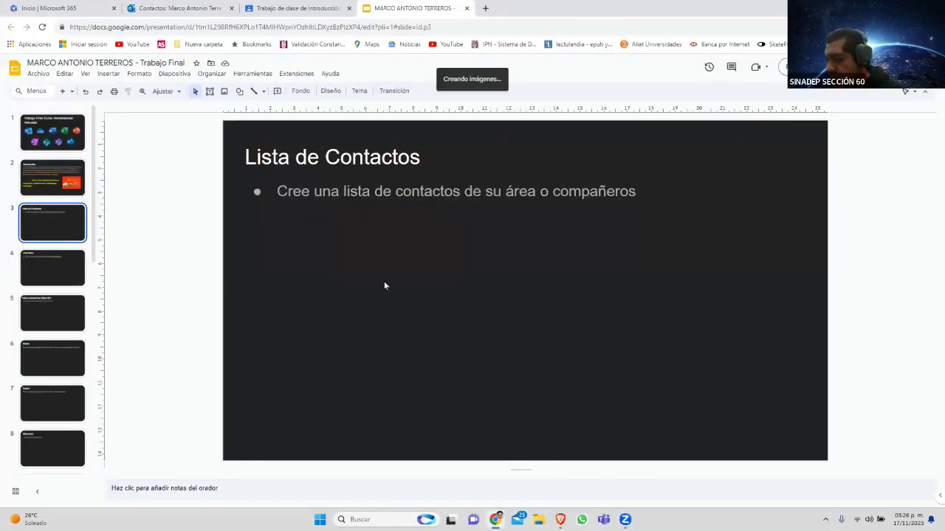
drag(473, 276, 515, 260)
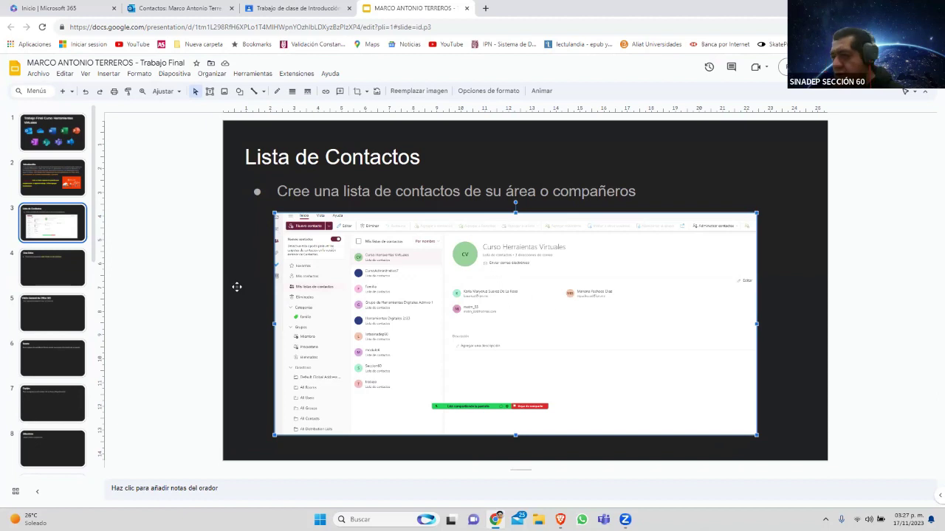
click(66, 276)
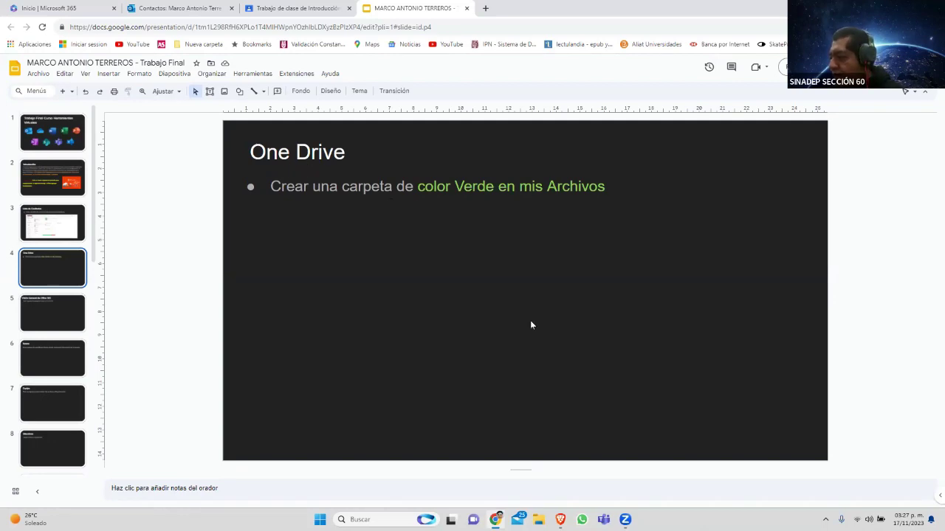
Close the Outlook contacts page and open OneDrive from the Microsoft 365 app launcher.
click(495, 520)
click(495, 520)
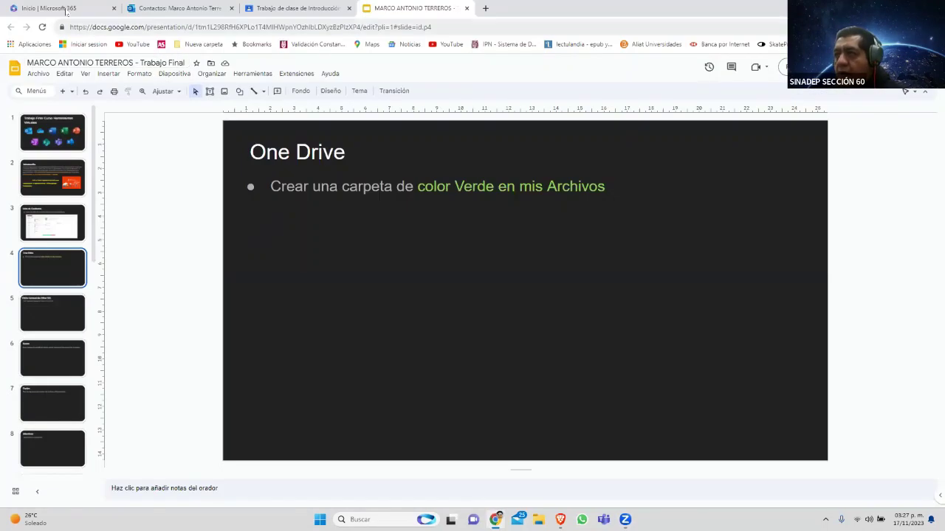
key(ctrl+Tab)
click(189, 15)
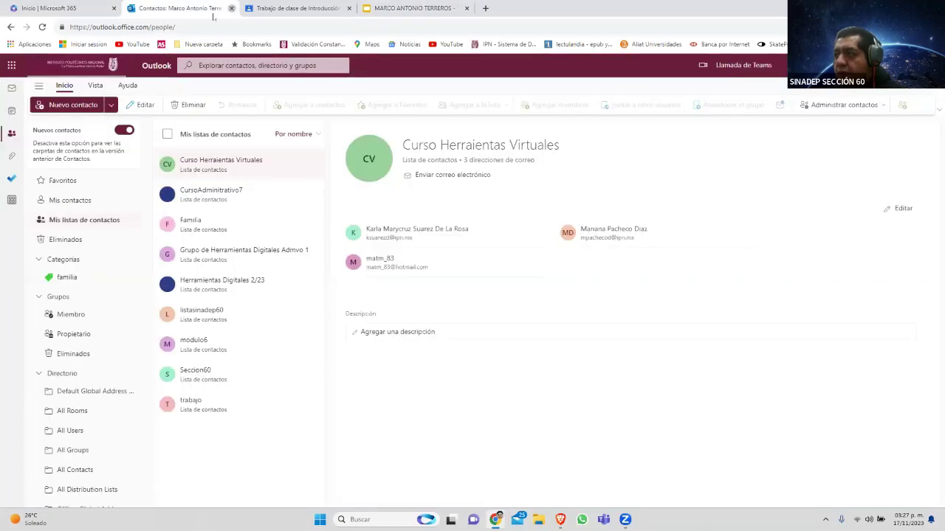
click(231, 8)
click(72, 8)
click(16, 67)
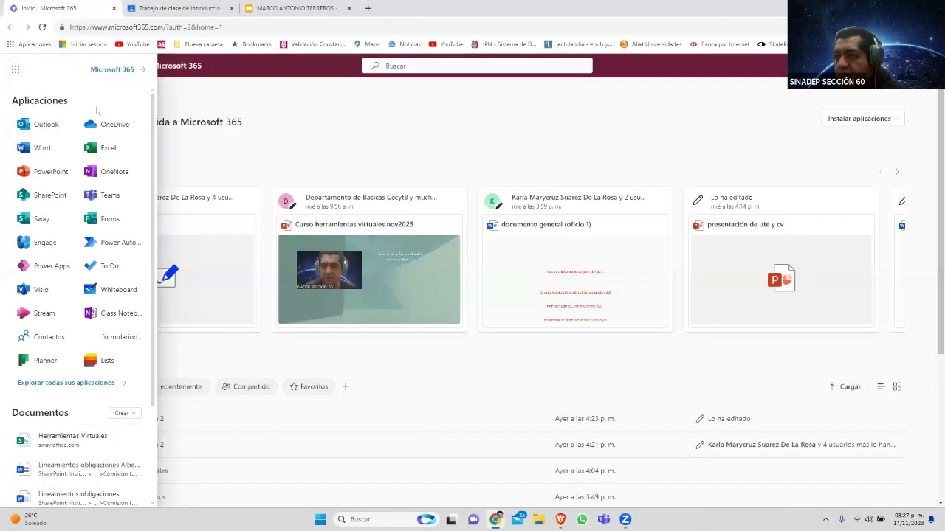
click(100, 123)
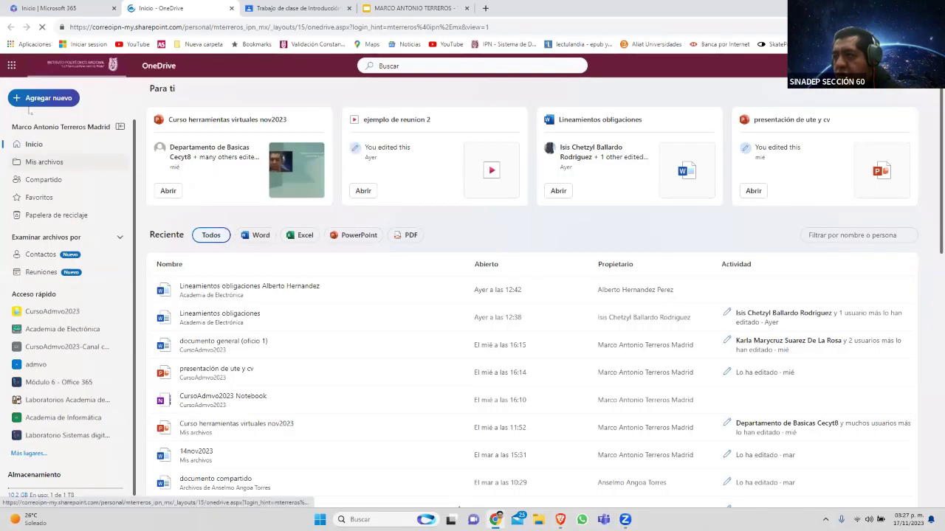
Create a green folder named 'Curso de Herramientas' in Mis archivos.
click(39, 163)
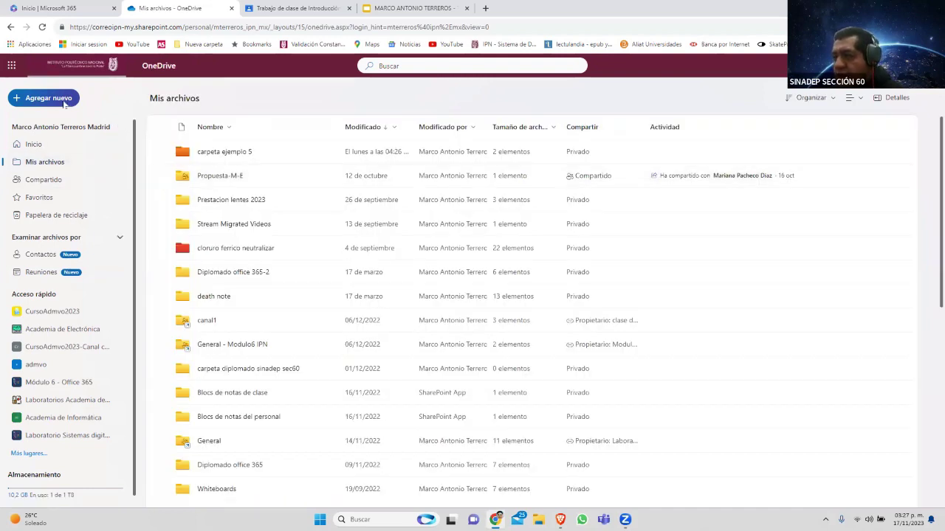
click(64, 105)
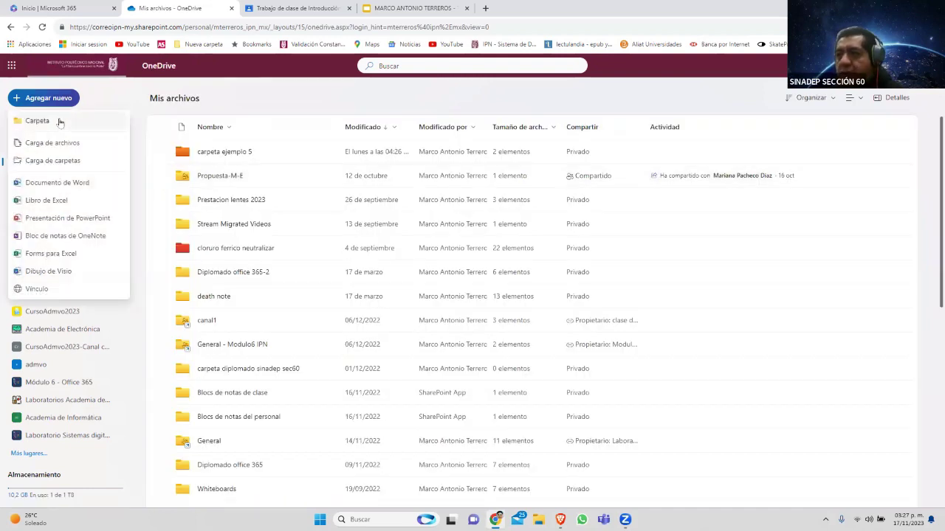
click(59, 120)
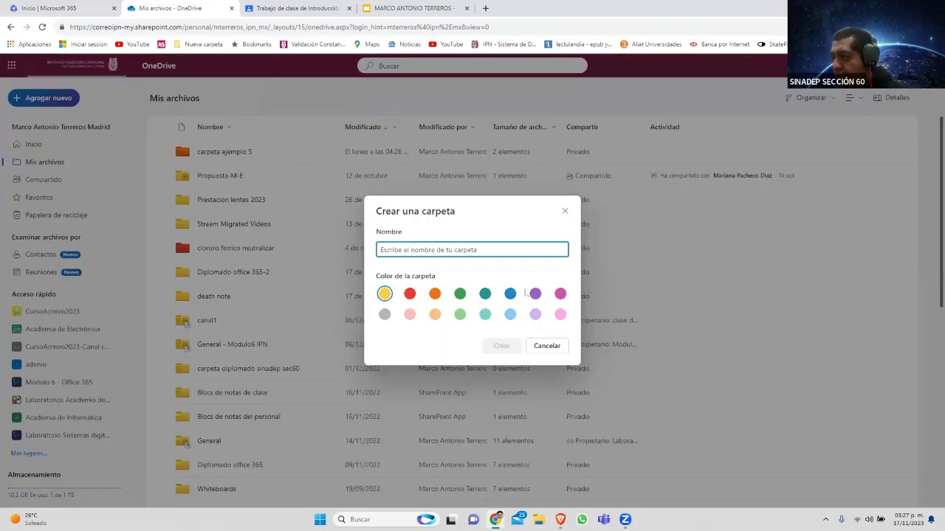
click(459, 293)
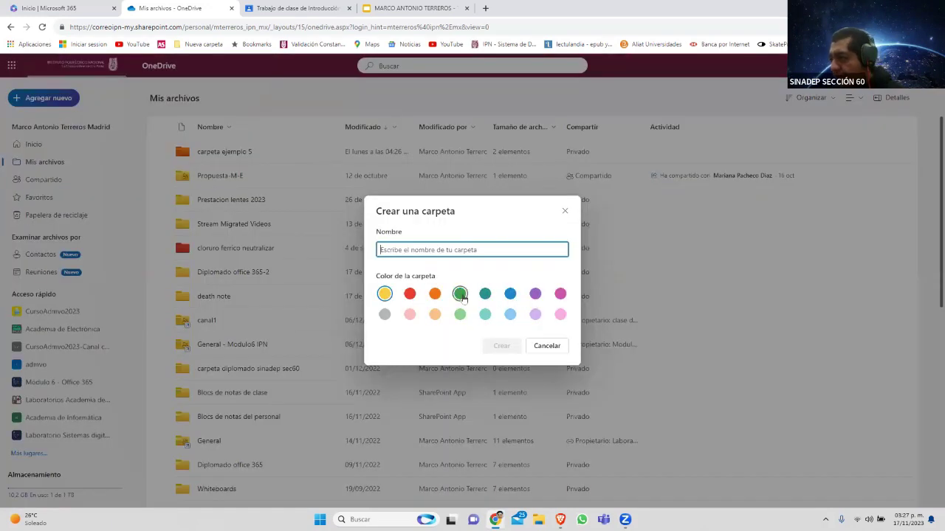
click(418, 251)
text(C)
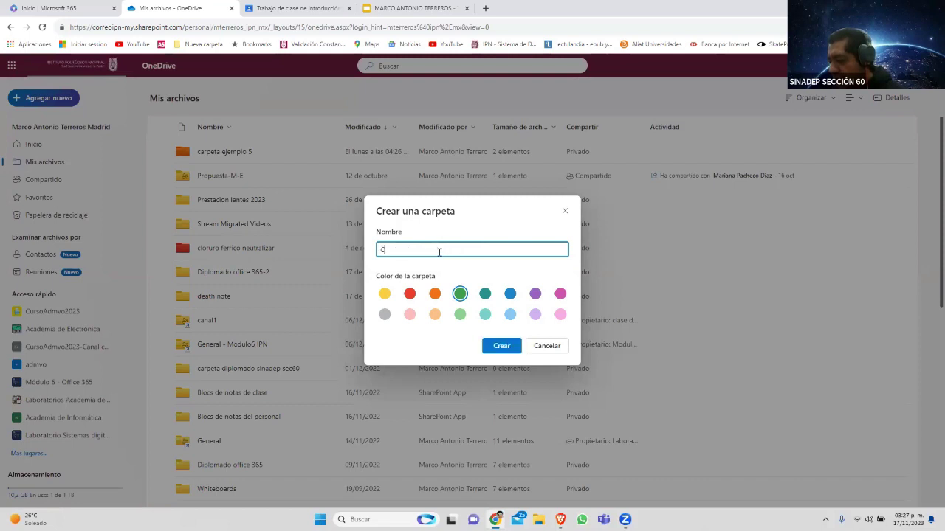
text(urso de Herramientas)
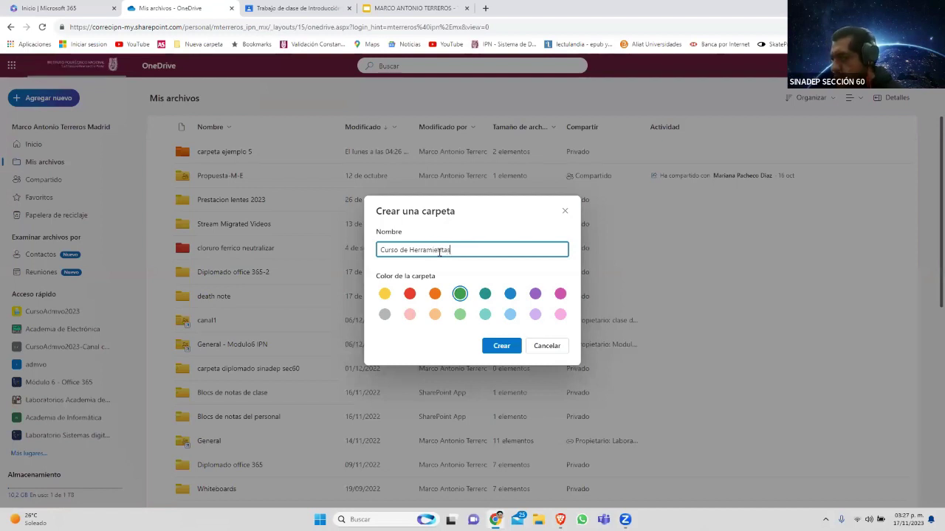
click(513, 348)
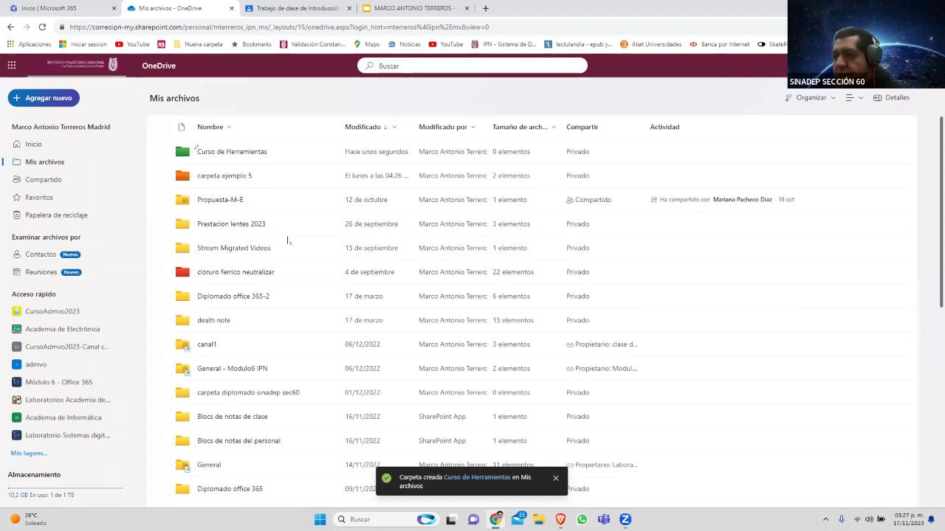
Snip the whole OneDrive Mis archivos window showing the new green folder.
key(super+shift+s)
drag(143, 87, 140, 243)
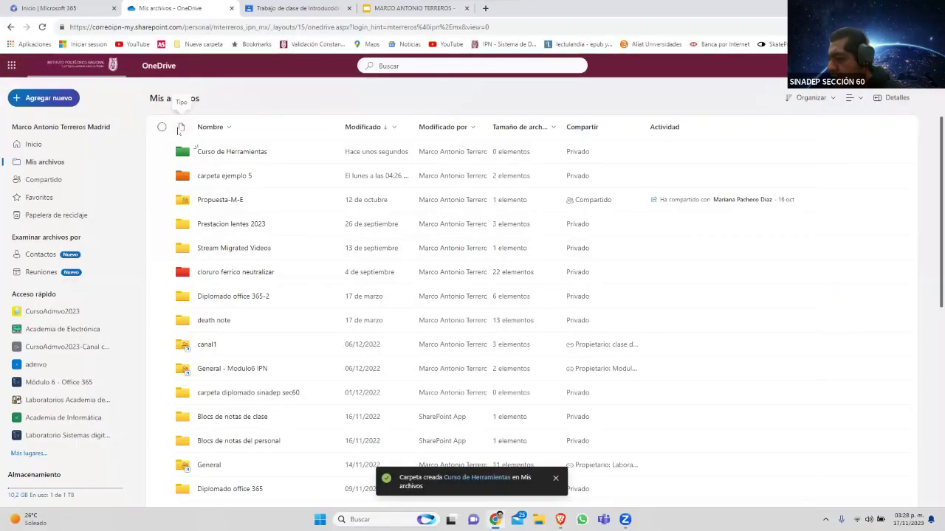
key(super+shift+s)
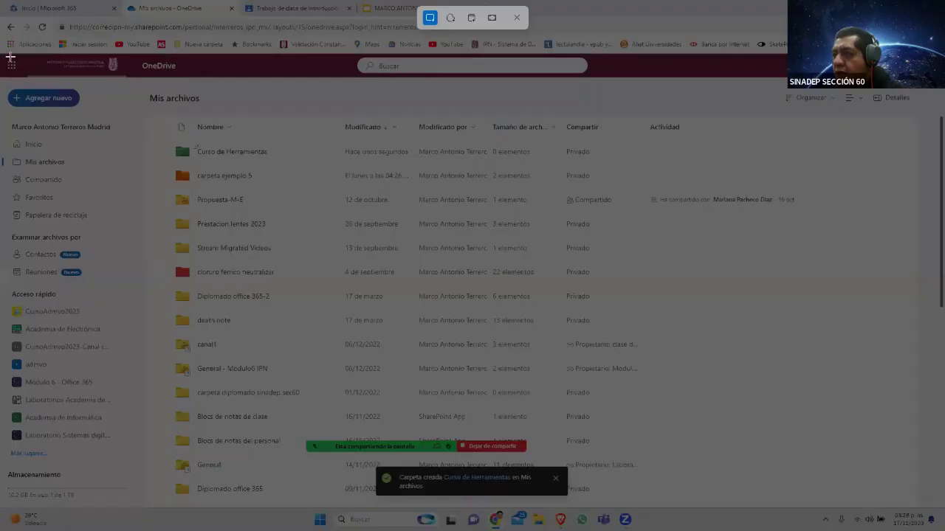
drag(6, 53, 931, 507)
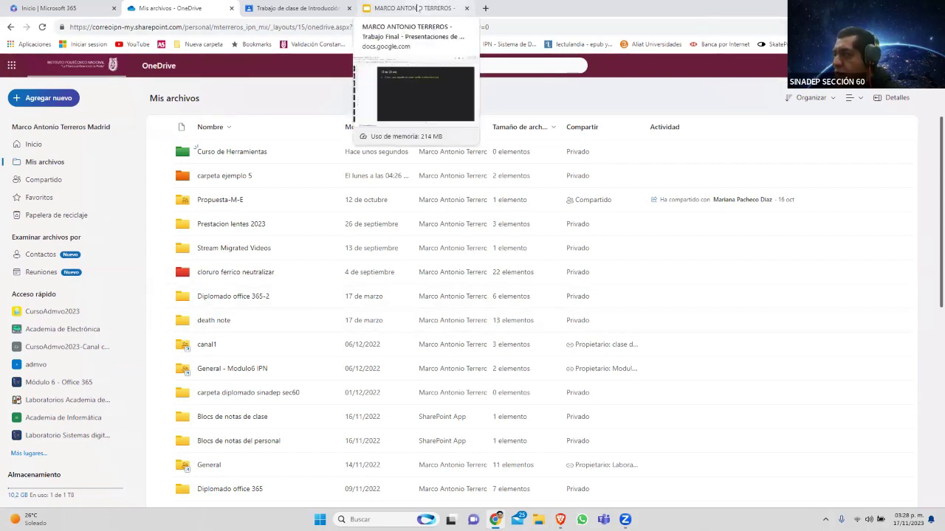
Paste the OneDrive screenshot onto slide 4 and position it below the slide text.
click(438, 7)
key(ctrl+v)
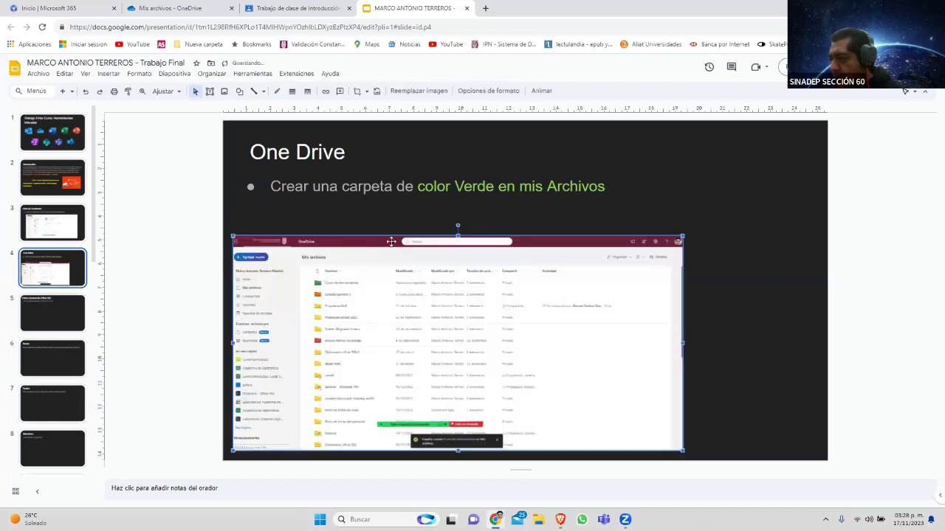
drag(424, 276, 498, 261)
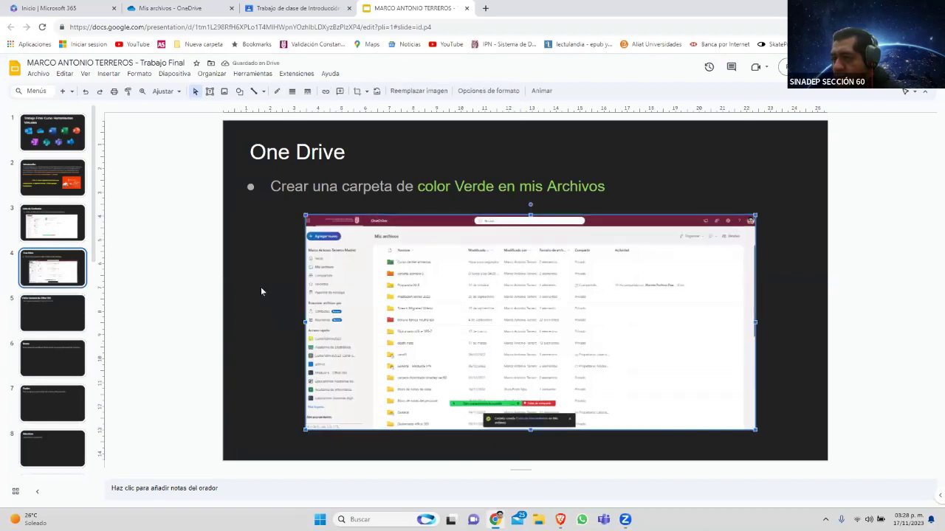
click(234, 306)
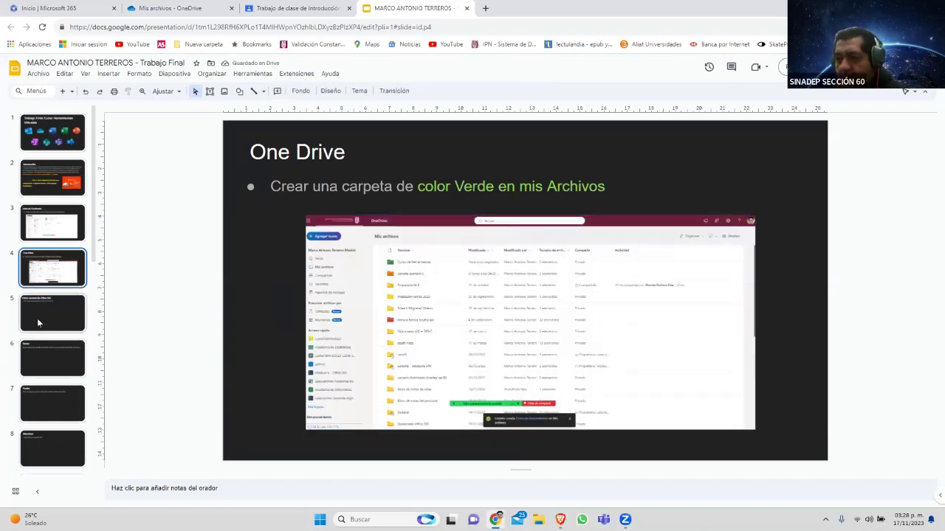
click(37, 319)
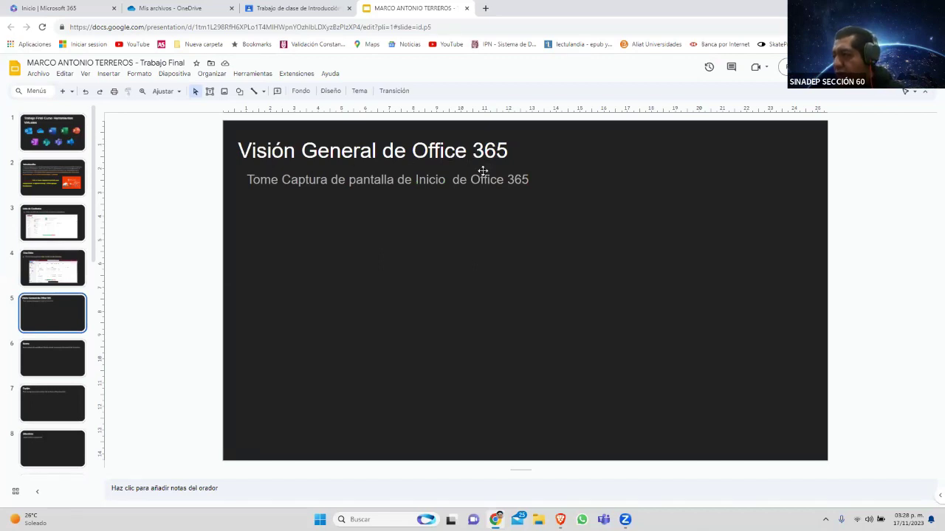
click(317, 5)
click(187, 6)
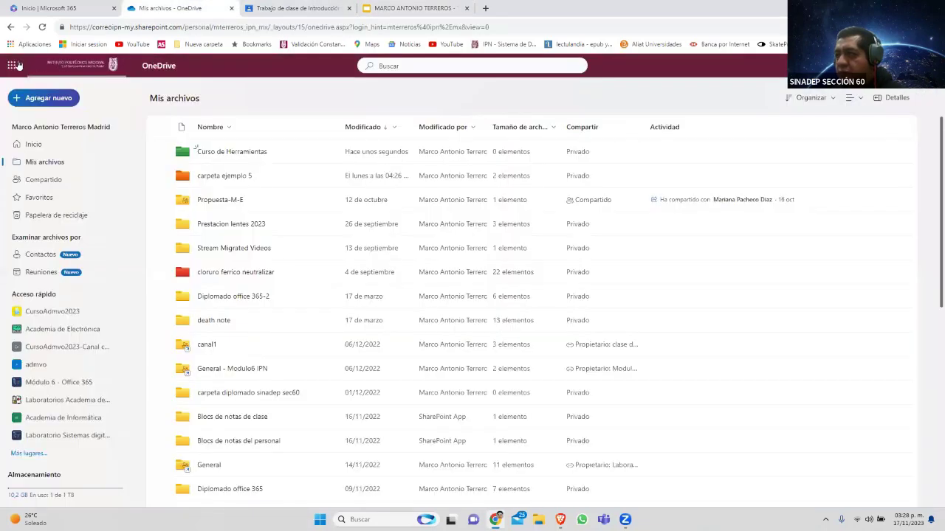
Open the Microsoft 365 home page from the app launcher and snip it as a screenshot.
click(15, 67)
click(111, 69)
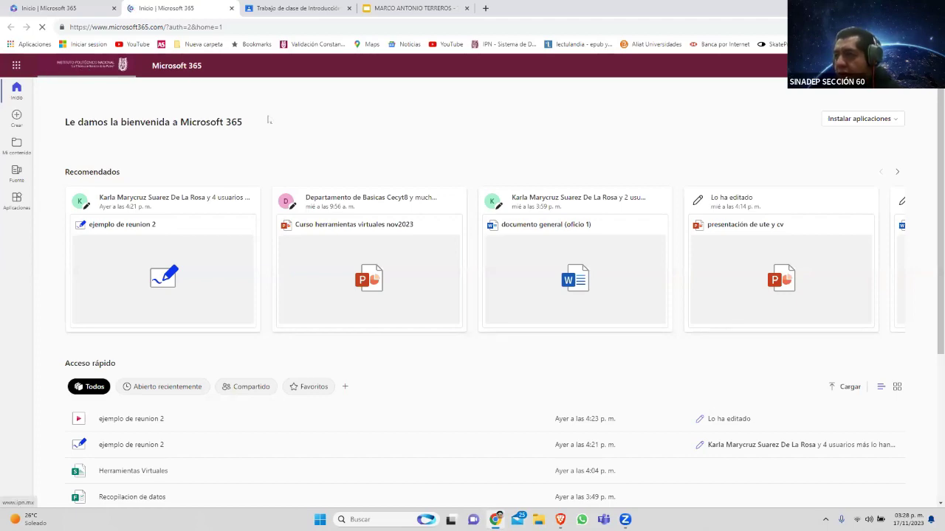
key(super+shift+s)
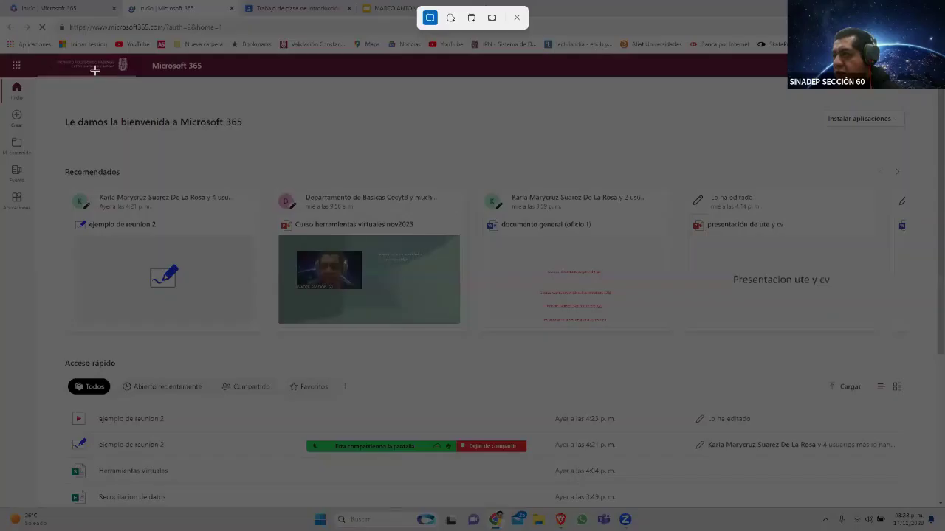
drag(222, 88, 933, 506)
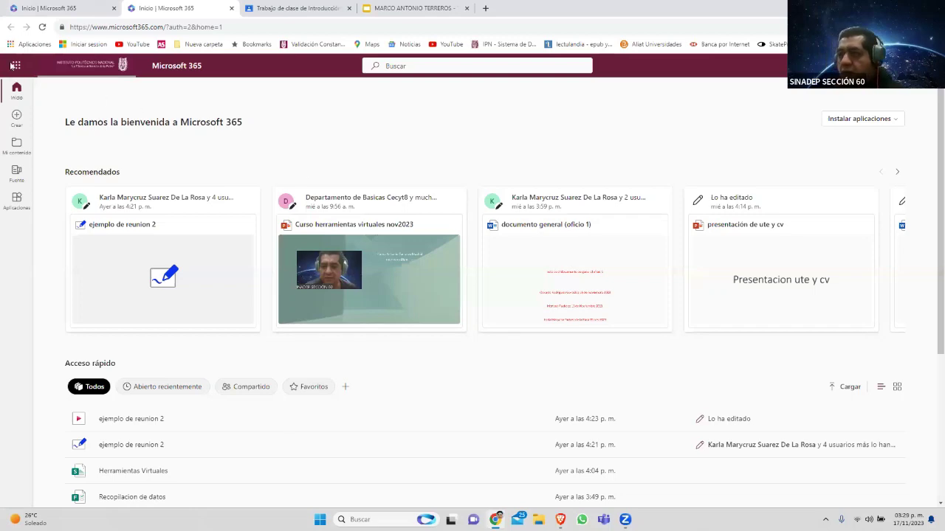
key(super+shift+s)
drag(475, 158, 929, 482)
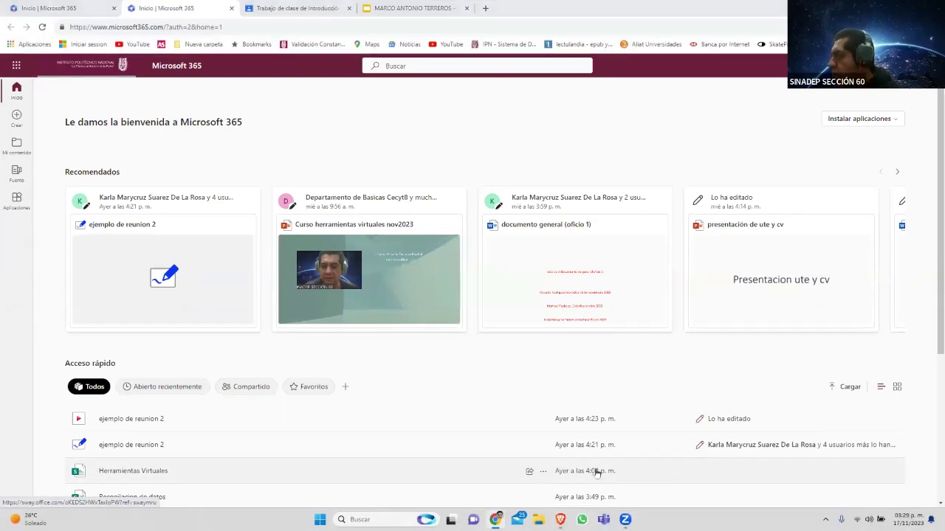
click(413, 8)
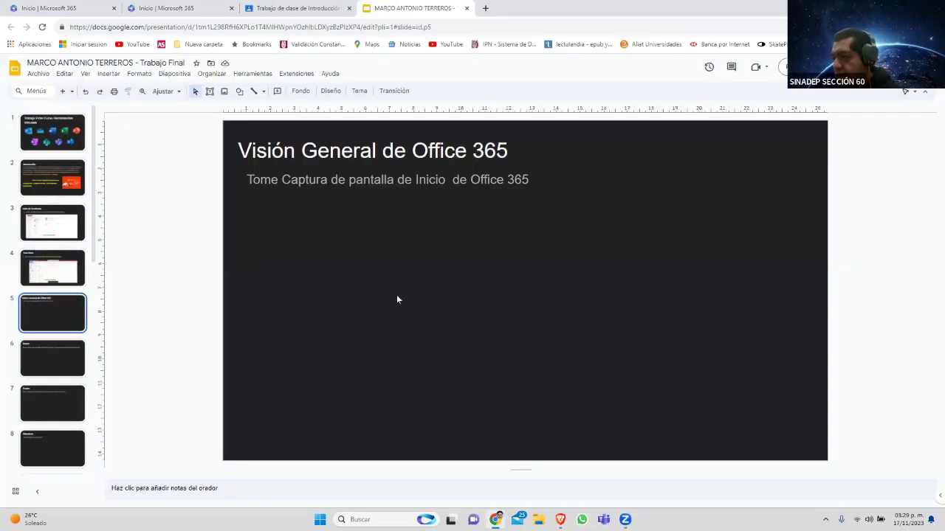
Paste the Microsoft 365 home screenshot under the slide 5 title, then go to the Teams slide.
key(ctrl+v)
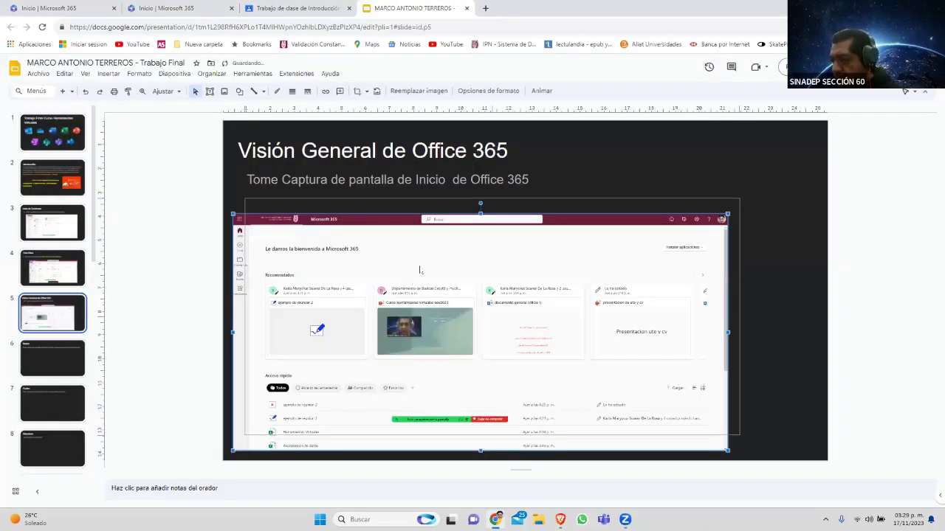
drag(421, 267, 432, 252)
click(21, 352)
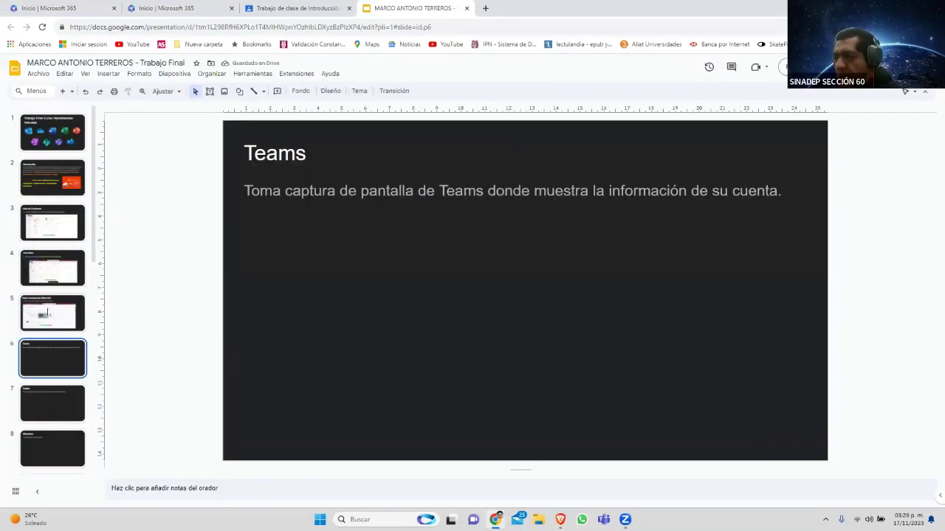
click(49, 314)
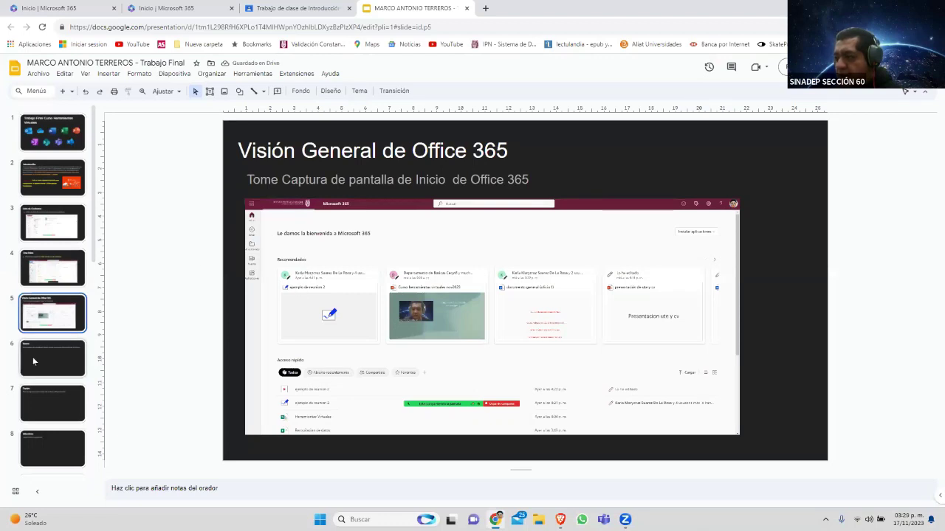
click(34, 361)
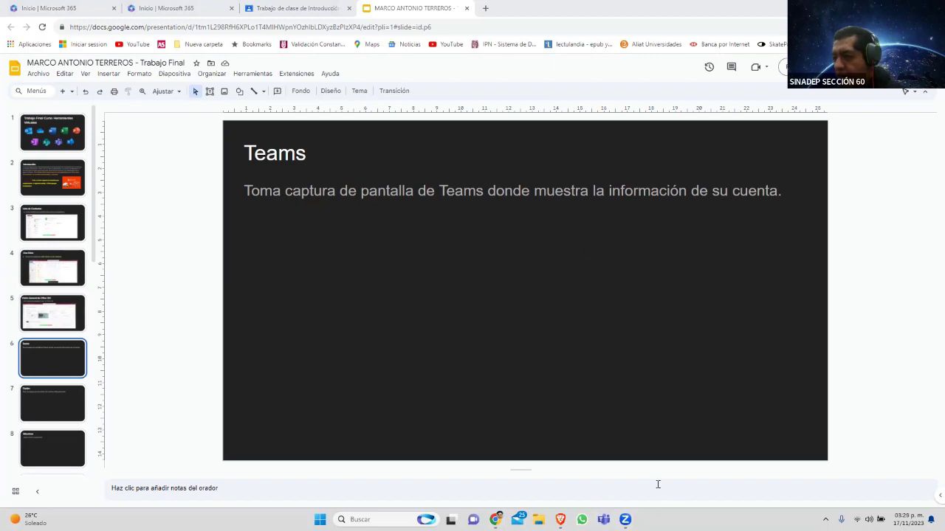
key(alt+Tab)
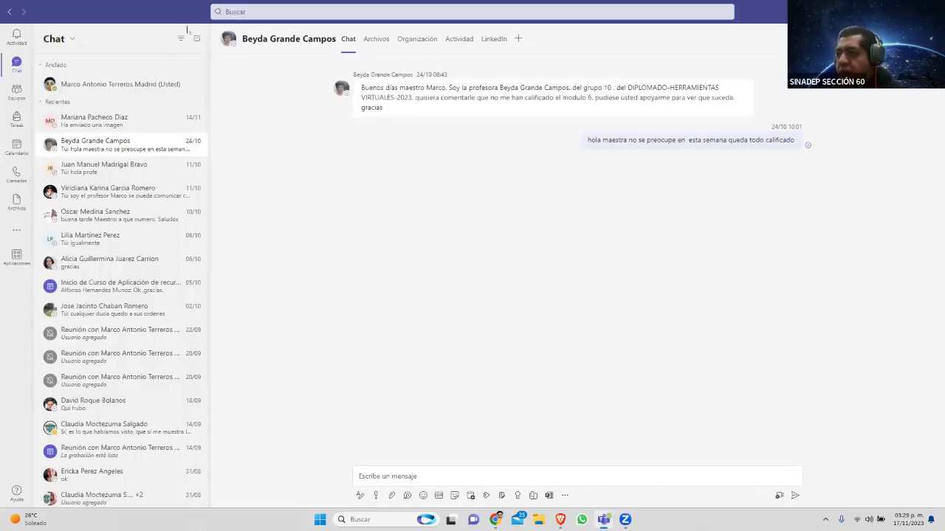
Snip the Teams Equipos grid of all teams and paste it onto slide 6.
click(21, 45)
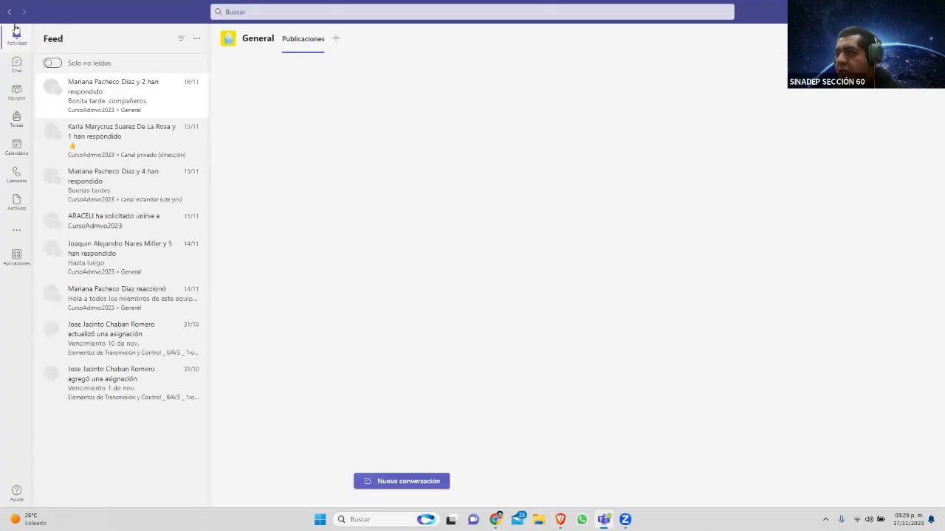
click(18, 91)
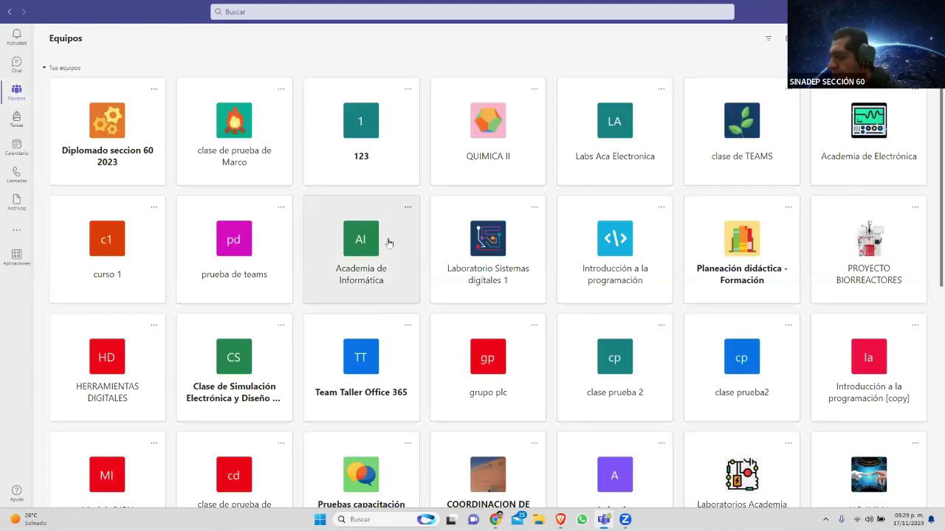
key(super+shift+s)
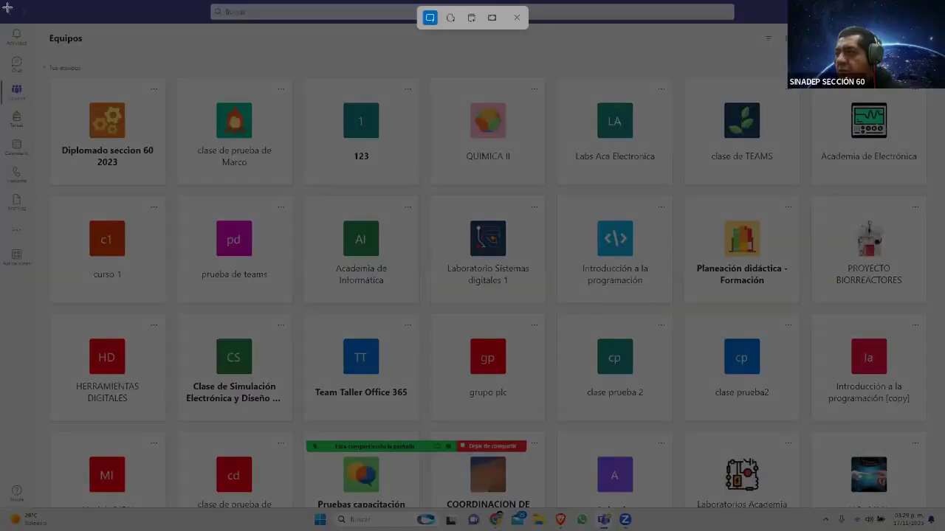
drag(7, 7, 936, 506)
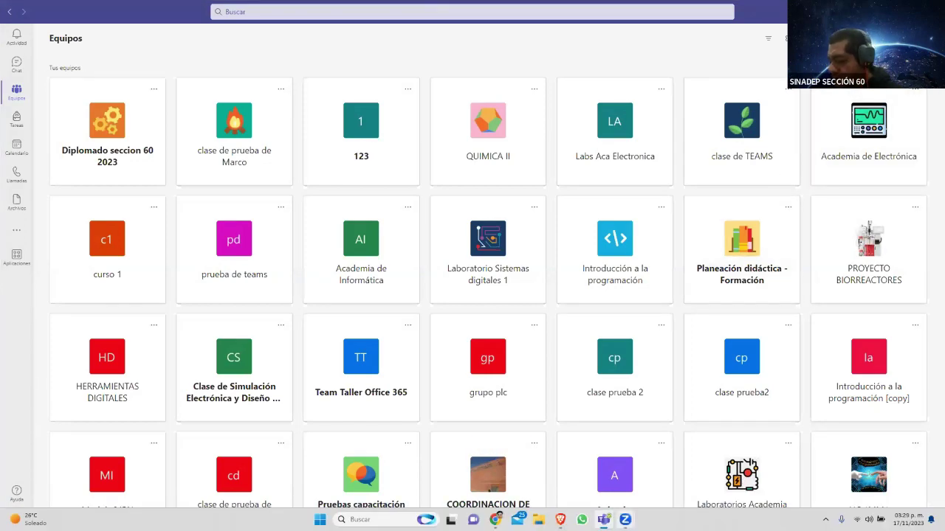
key(alt+Tab)
key(ctrl+v)
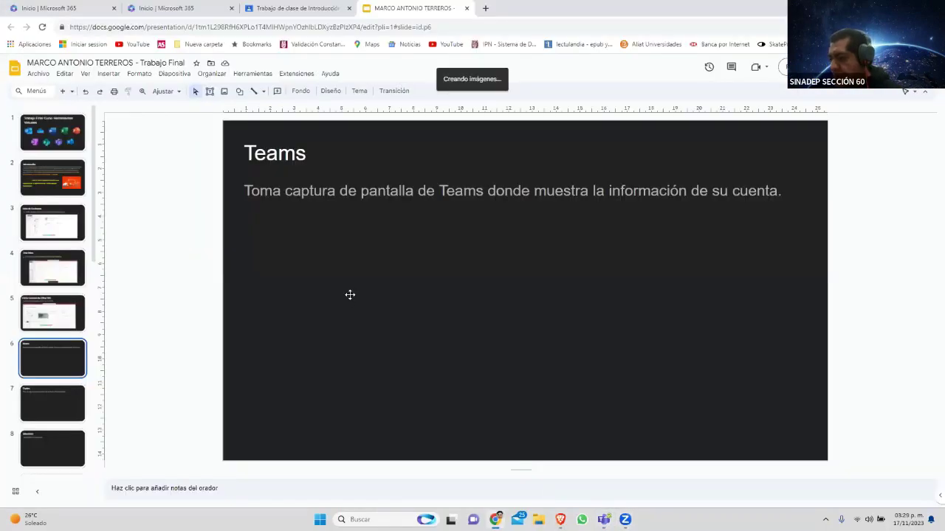
Move the teams-grid screenshot below the text, and change 'Area' to 'Área' on slide 7.
drag(362, 293, 416, 293)
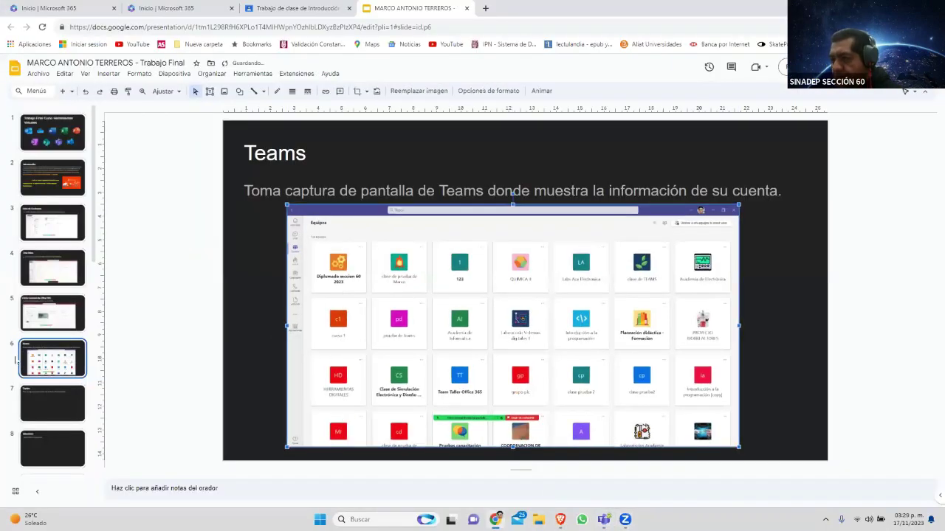
click(45, 406)
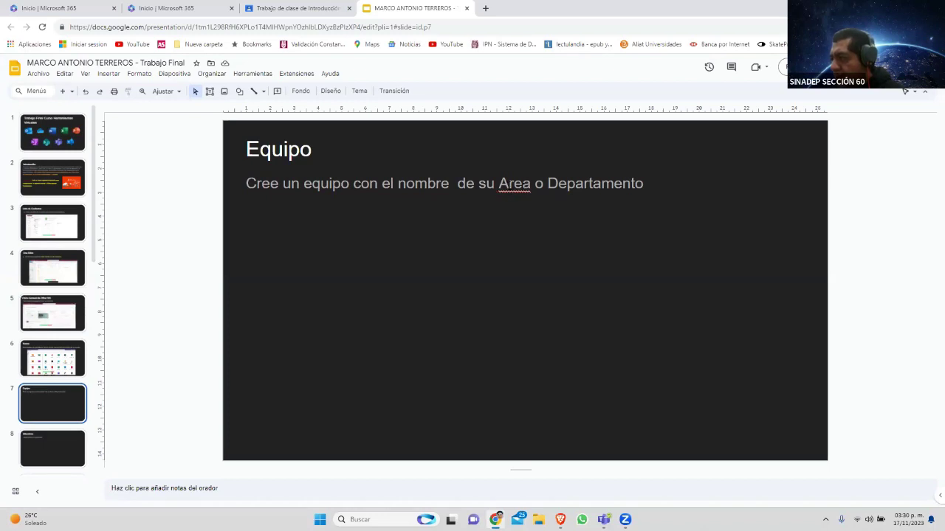
right_click(511, 189)
click(531, 209)
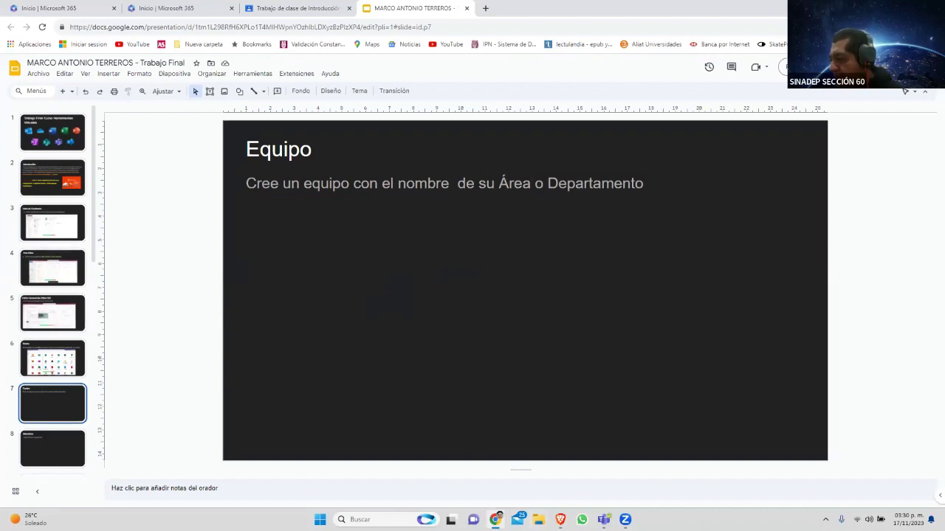
click(604, 519)
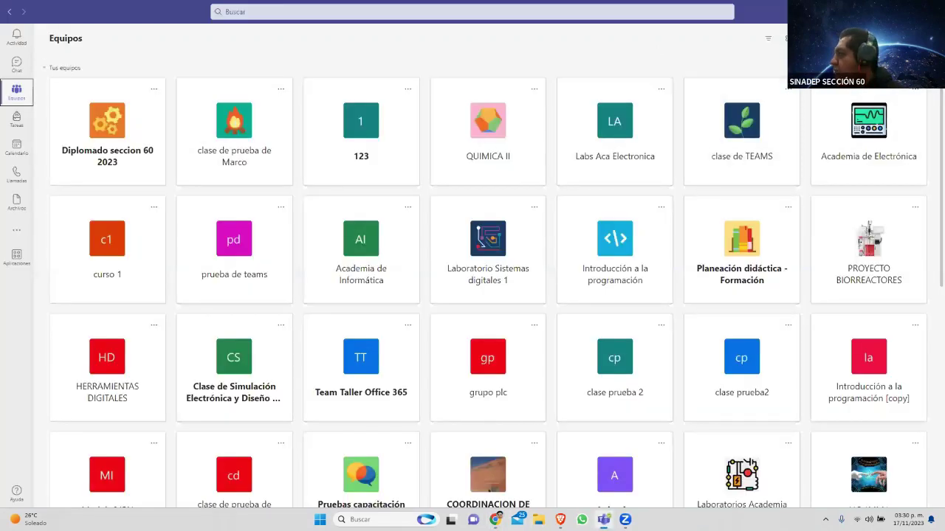
Create an Otros-type team named UPIS, skipping the add-members step.
click(819, 38)
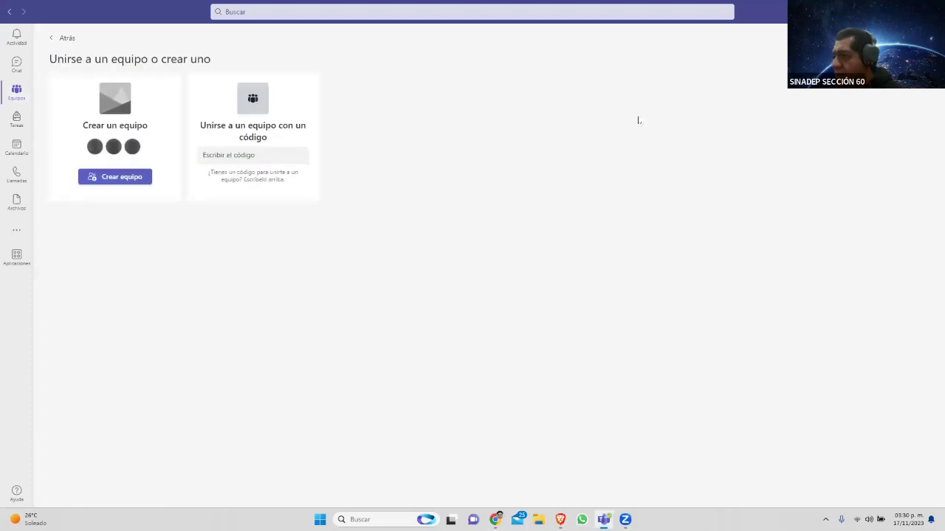
click(108, 181)
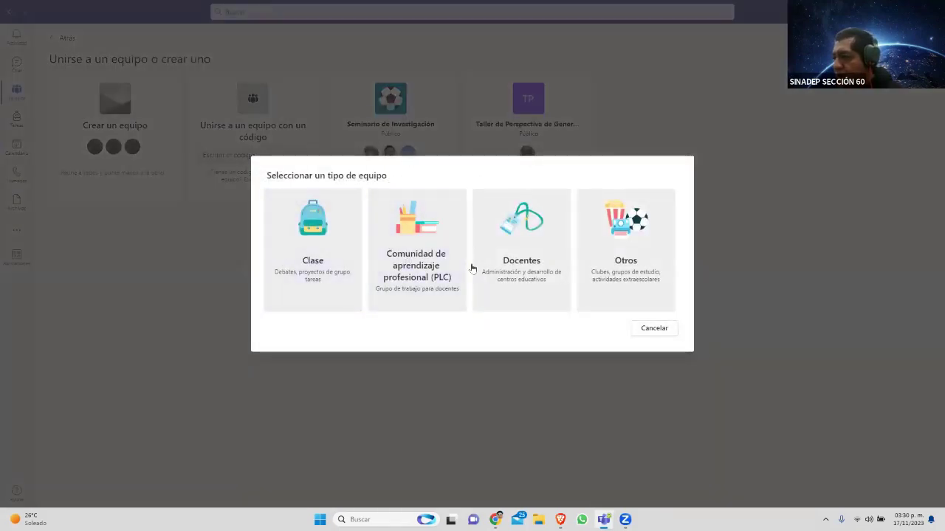
click(629, 267)
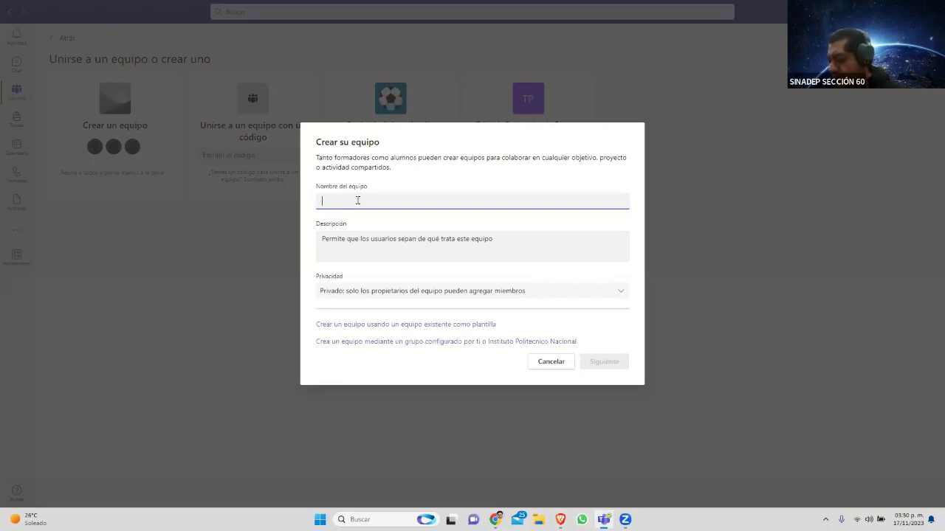
text(U)
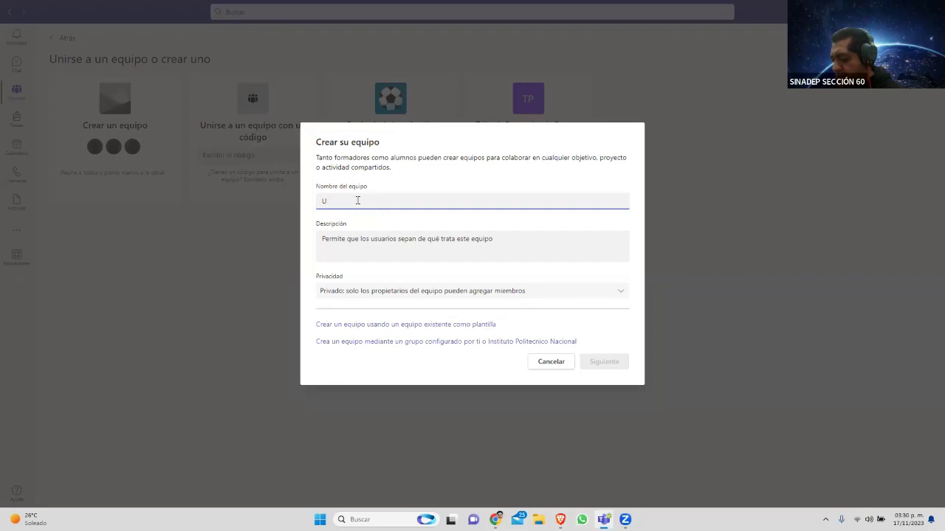
text(pis)
key(BackSpace)
key(BackSpace)
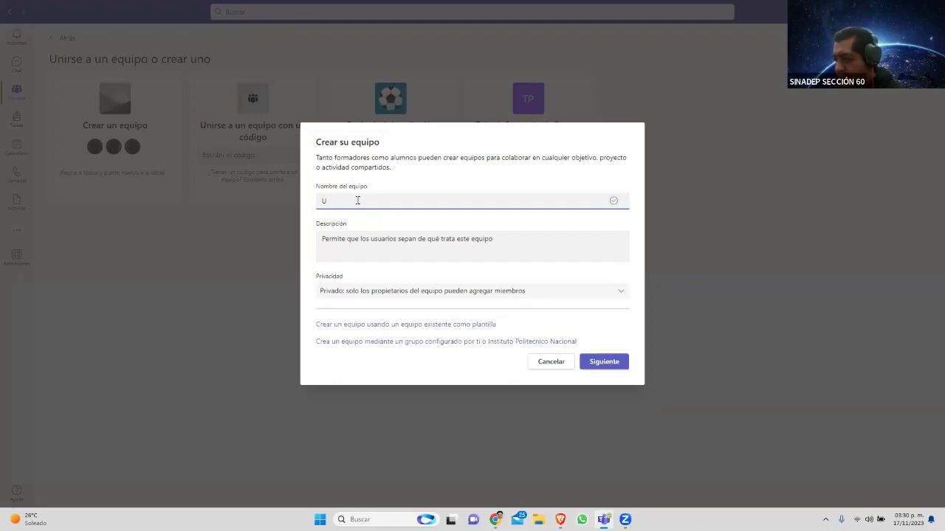
text(PIS)
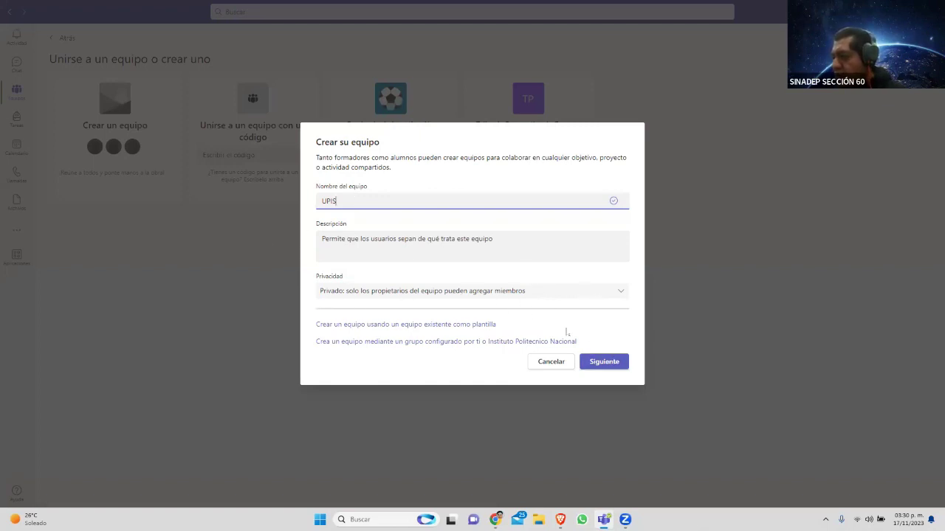
click(611, 366)
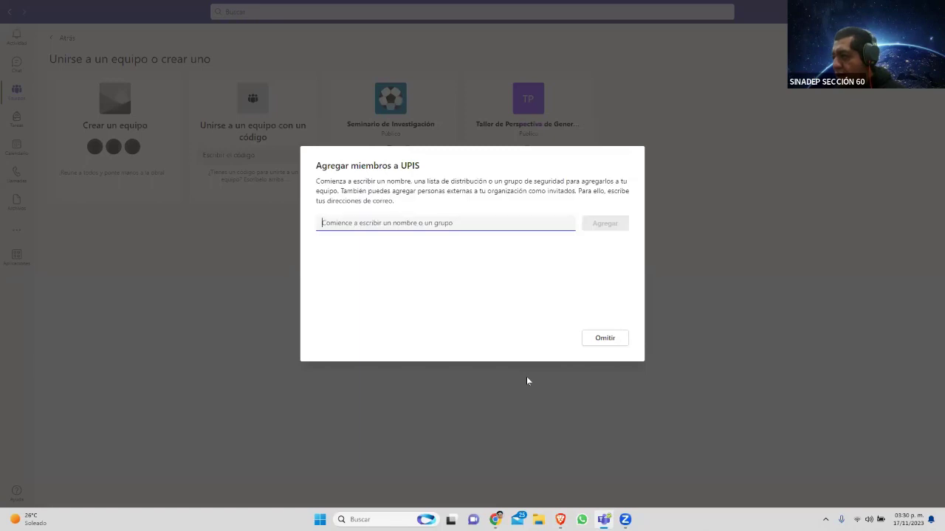
click(605, 338)
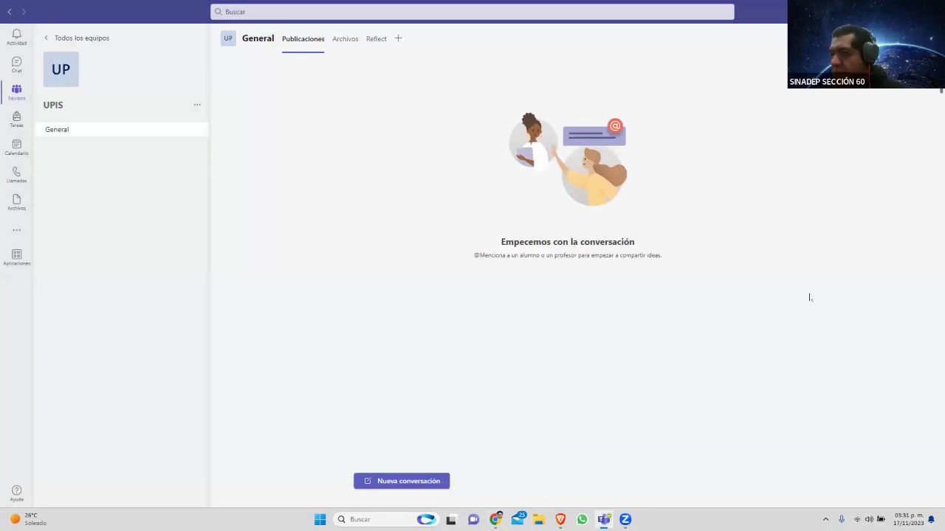
Snip the UPIS General channel view and return to the presentation.
key(super+shift+s)
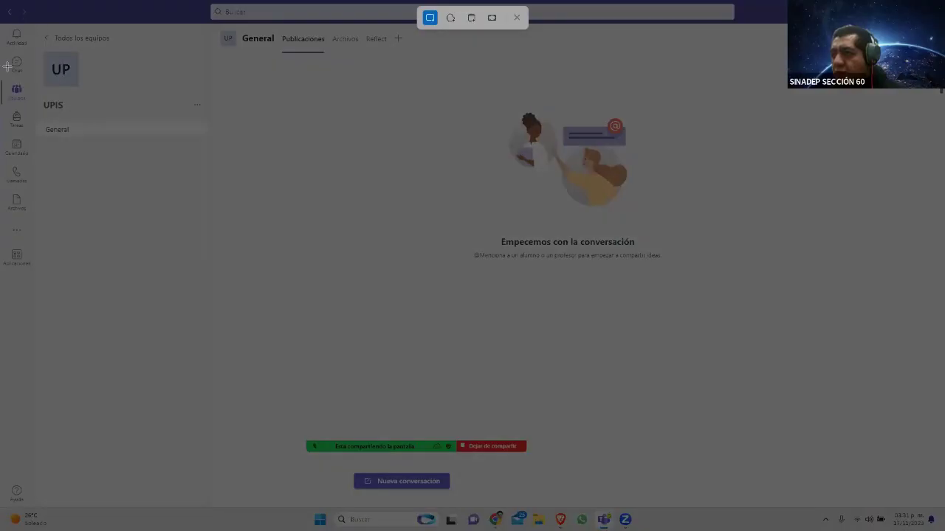
drag(3, 23, 369, 212)
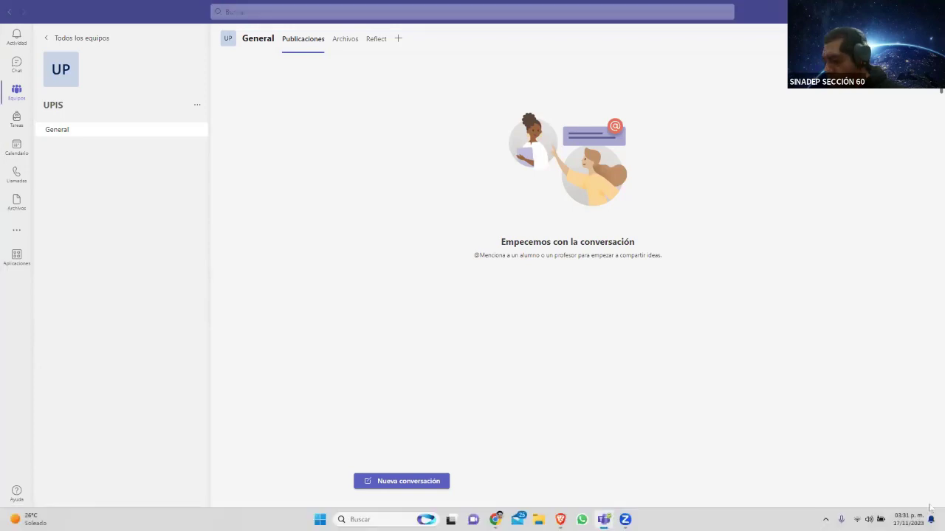
key(alt+Tab)
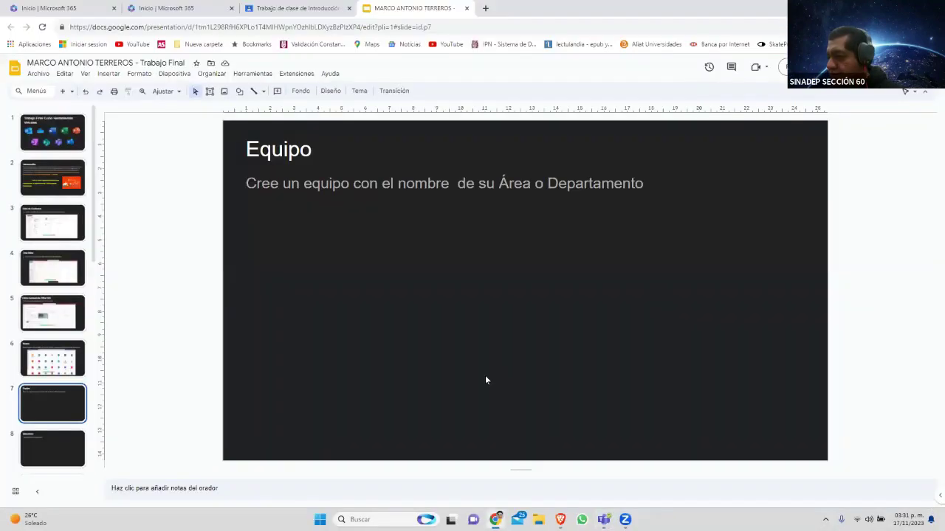
Paste the UPIS screenshot on slide 7, then fix 'miebros' and 'propieario' on slide 8.
key(ctrl+v)
drag(534, 331, 590, 318)
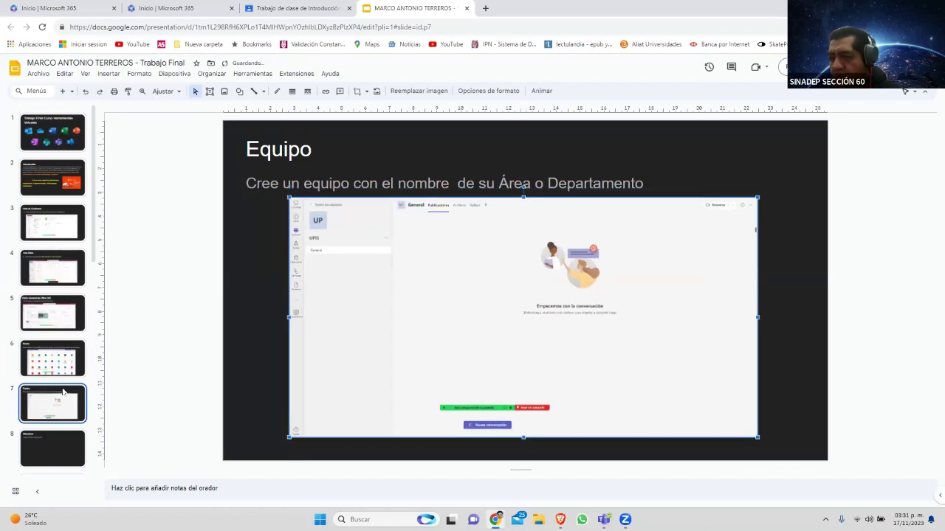
scroll(51, 349, down, 3)
click(45, 350)
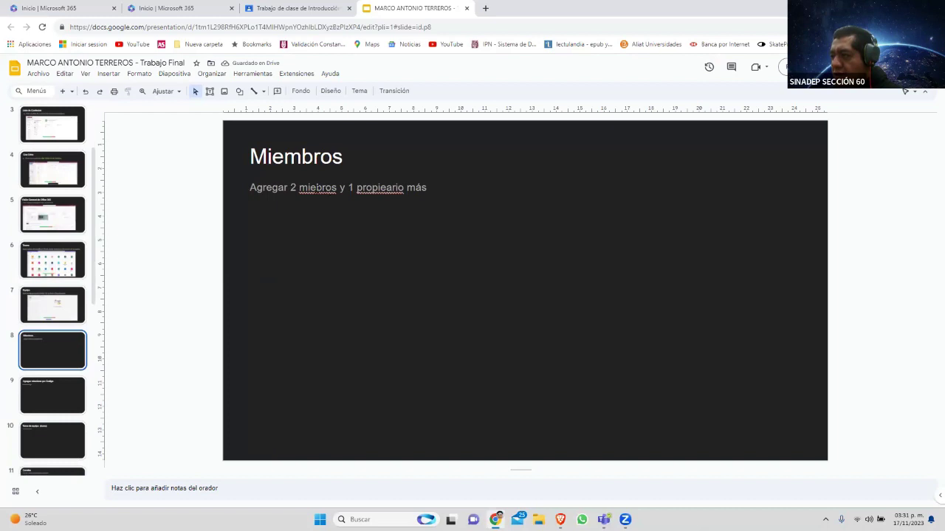
click(326, 208)
text(m)
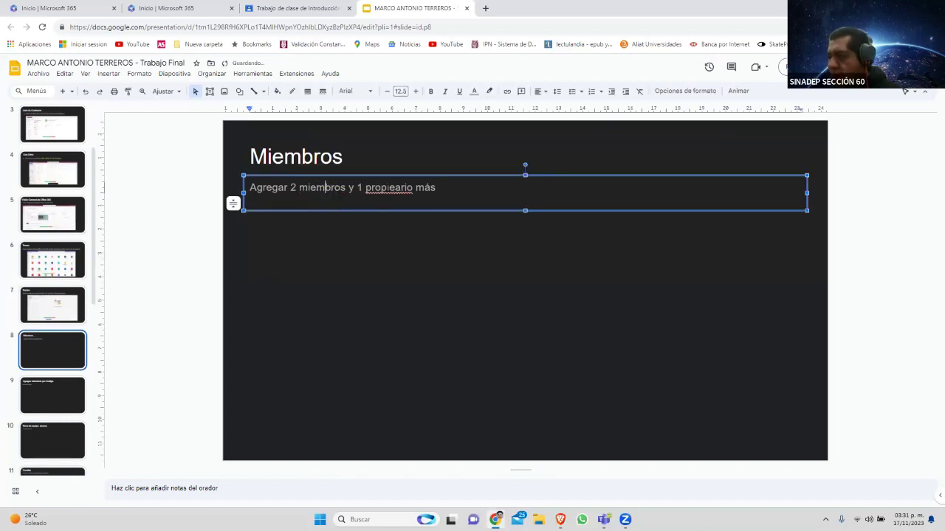
text(t)
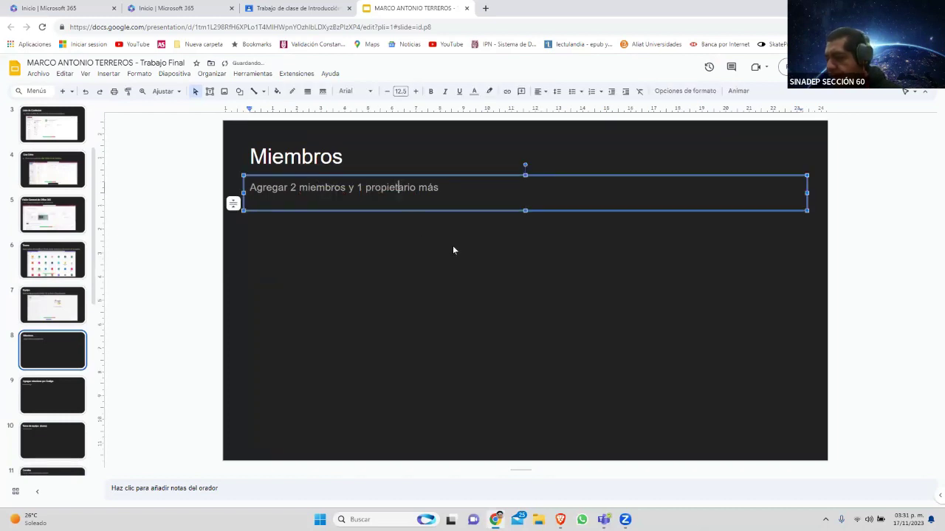
click(446, 267)
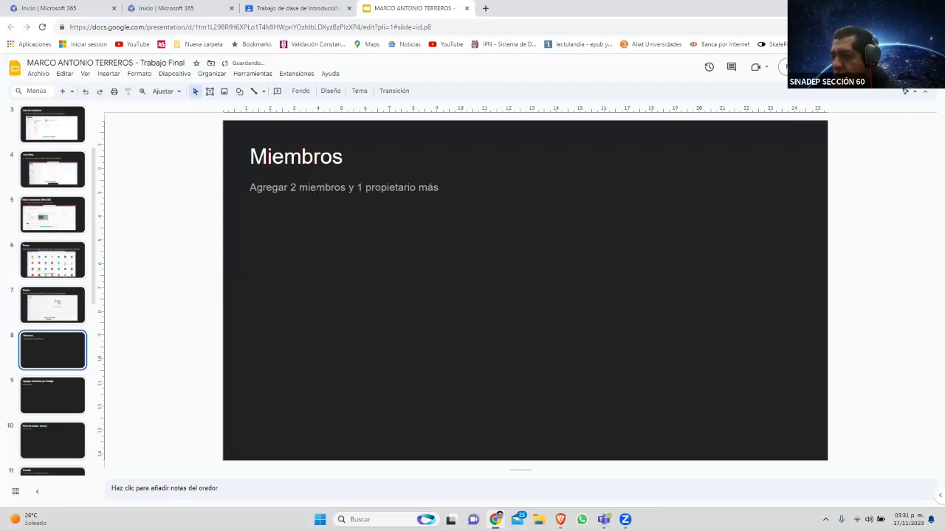
Nudge the instruction text box and the Miembros title slightly upward.
click(327, 177)
drag(336, 177, 334, 171)
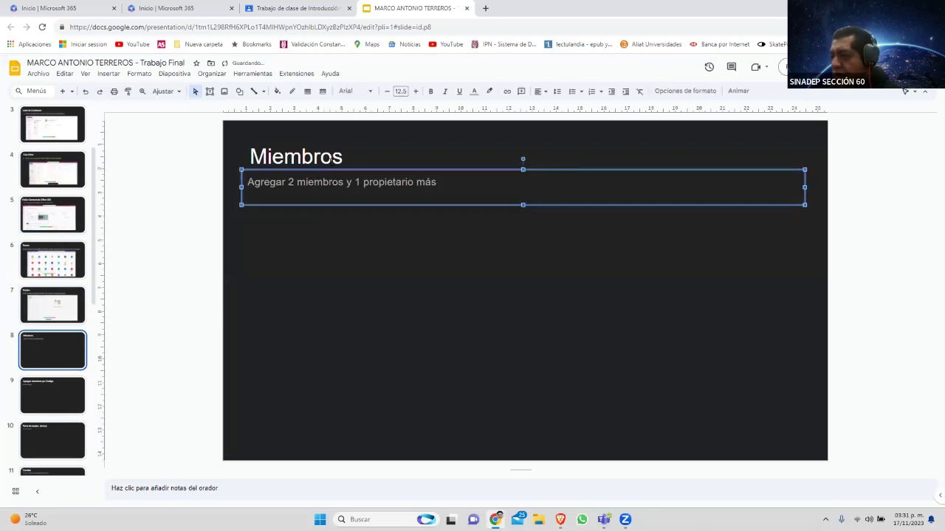
click(332, 164)
drag(328, 138, 328, 136)
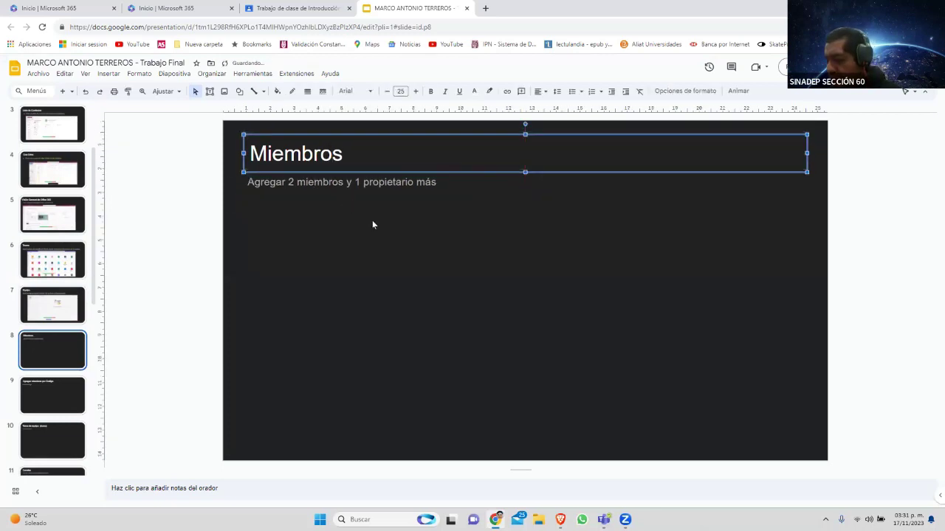
key(alt+Tab)
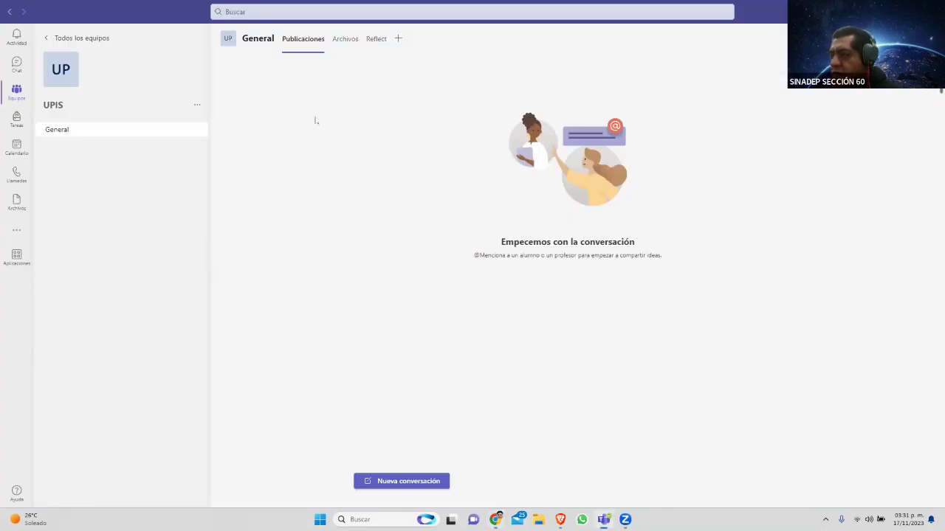
Search for two people and add them to the UPIS team.
click(197, 107)
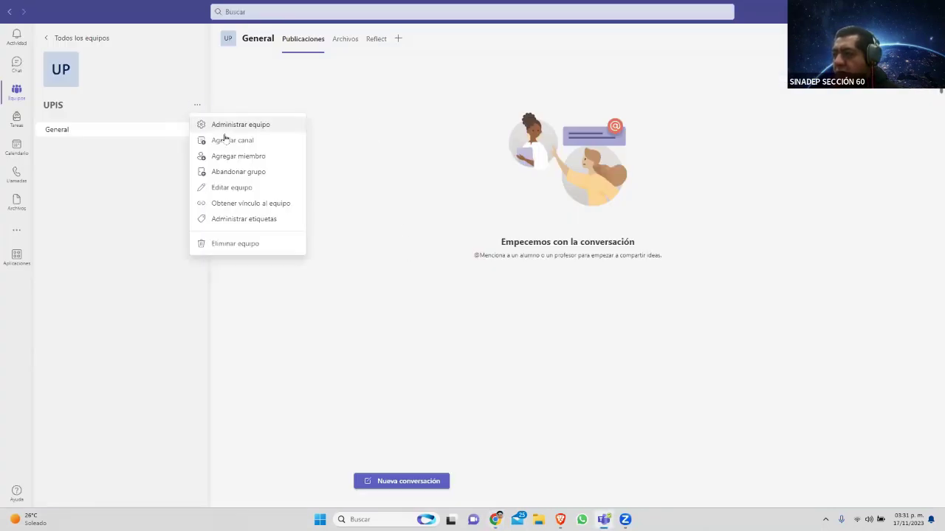
click(251, 157)
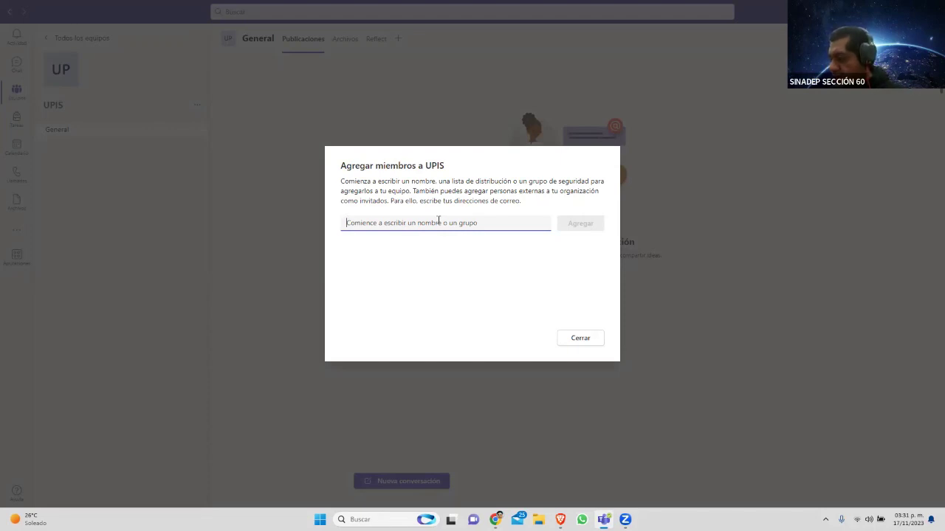
text(ma)
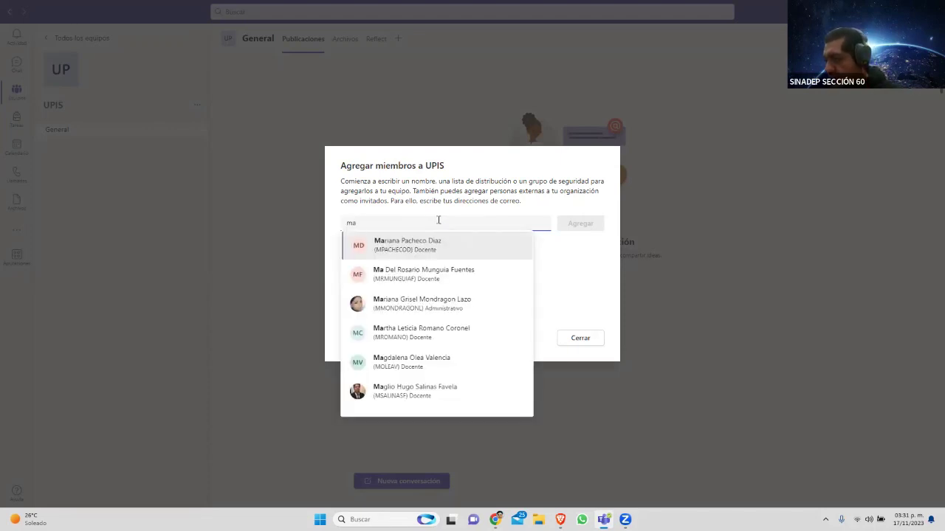
click(465, 245)
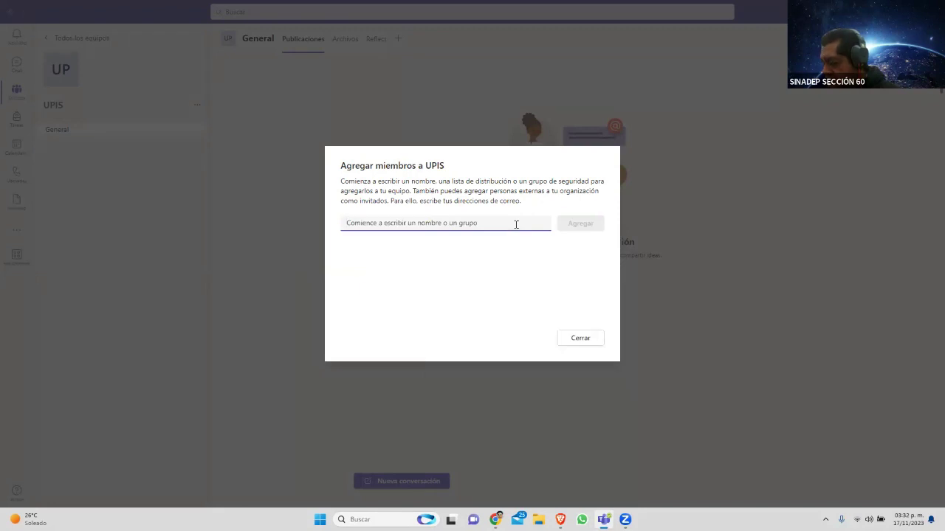
text(Mar)
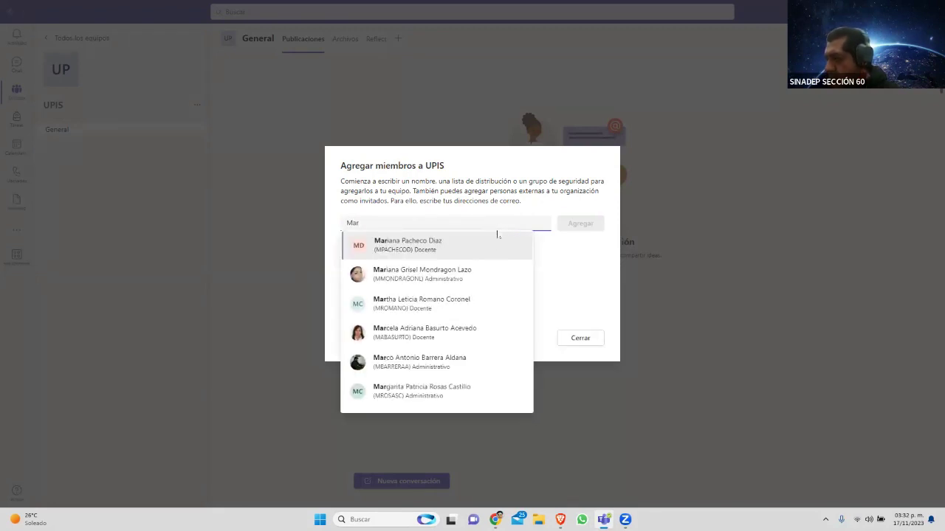
click(476, 255)
click(481, 222)
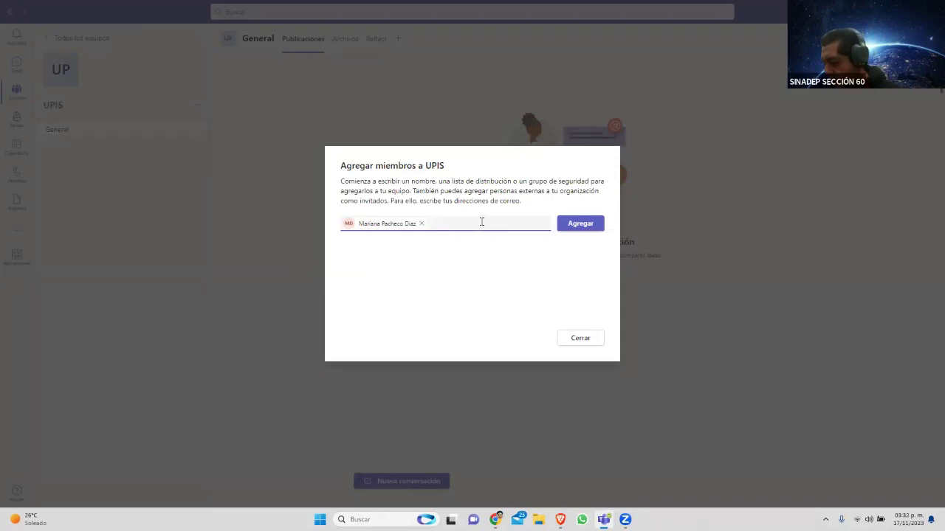
text(Isra)
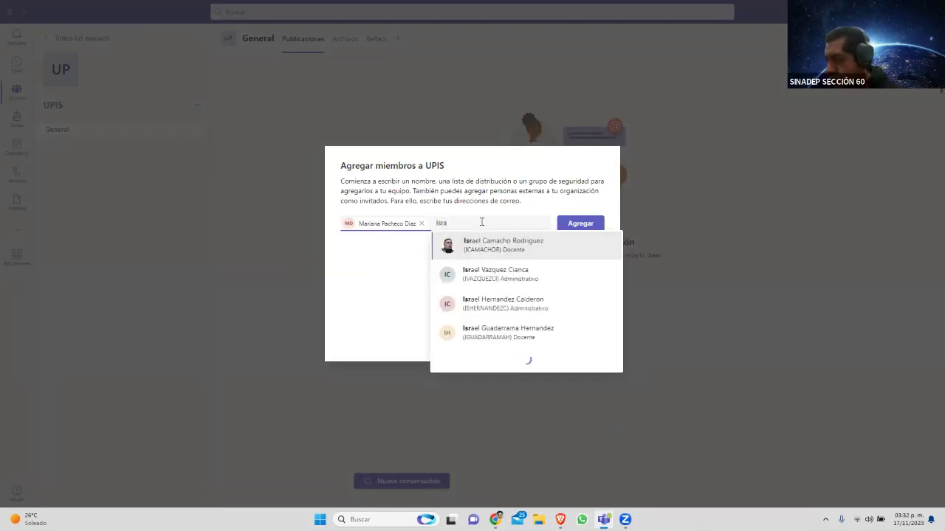
click(491, 245)
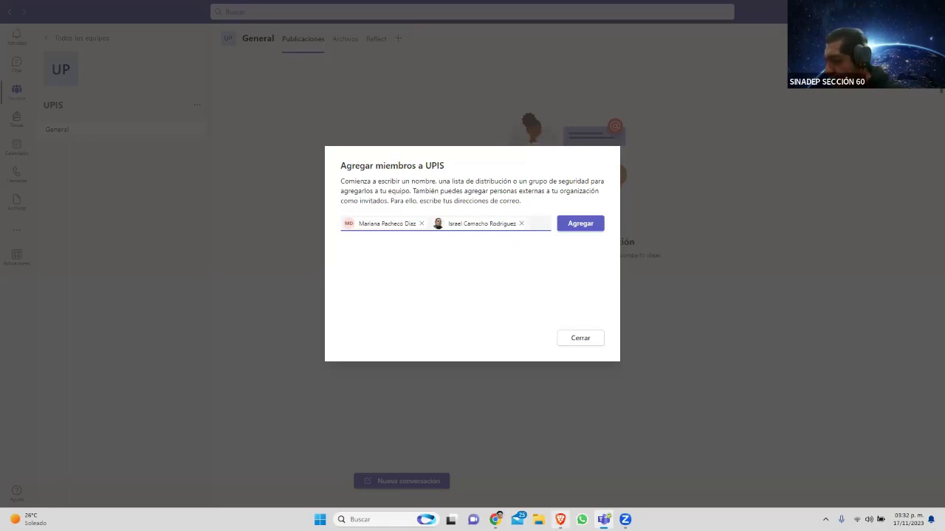
mouse_move(494, 519)
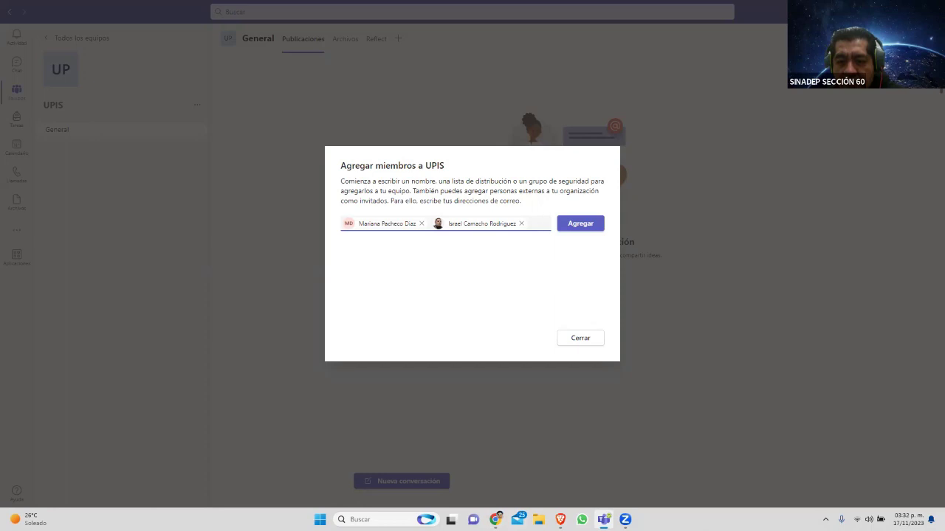
click(571, 226)
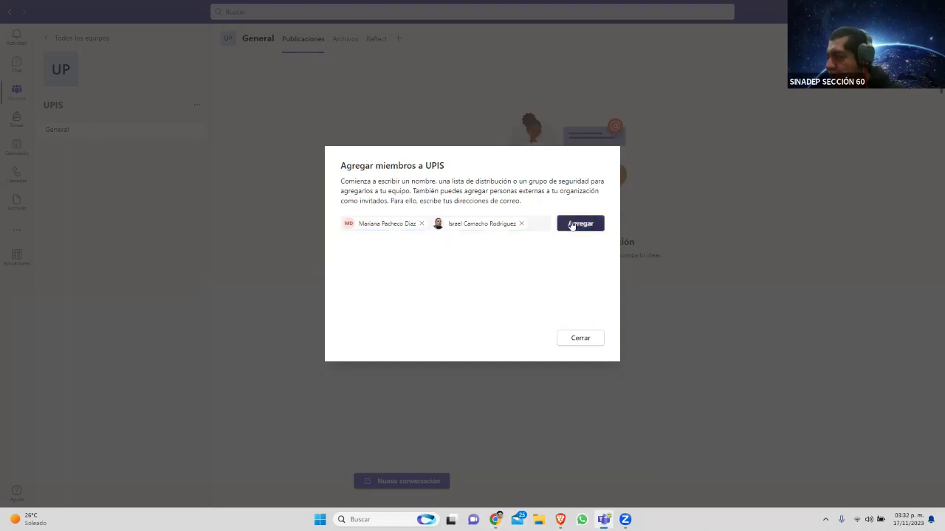
Search for a third person by name and add them to UPIS.
click(443, 222)
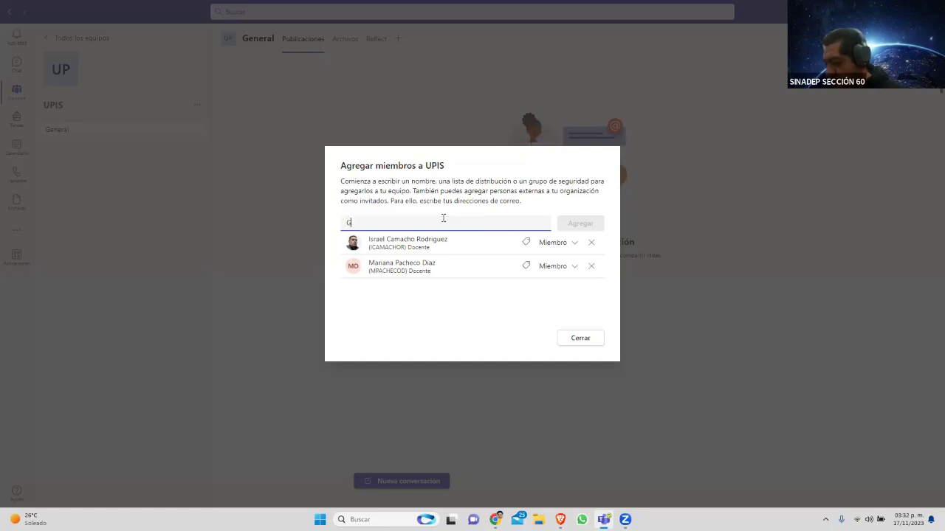
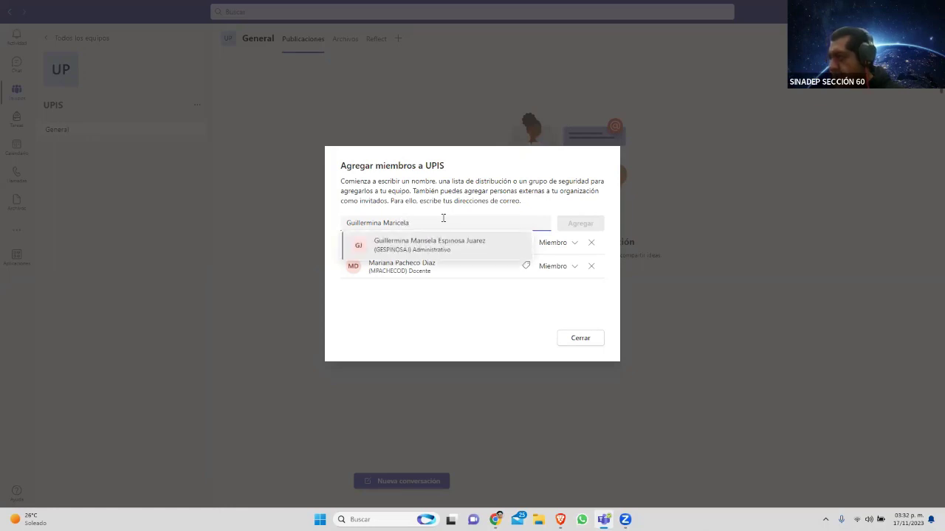
click(448, 255)
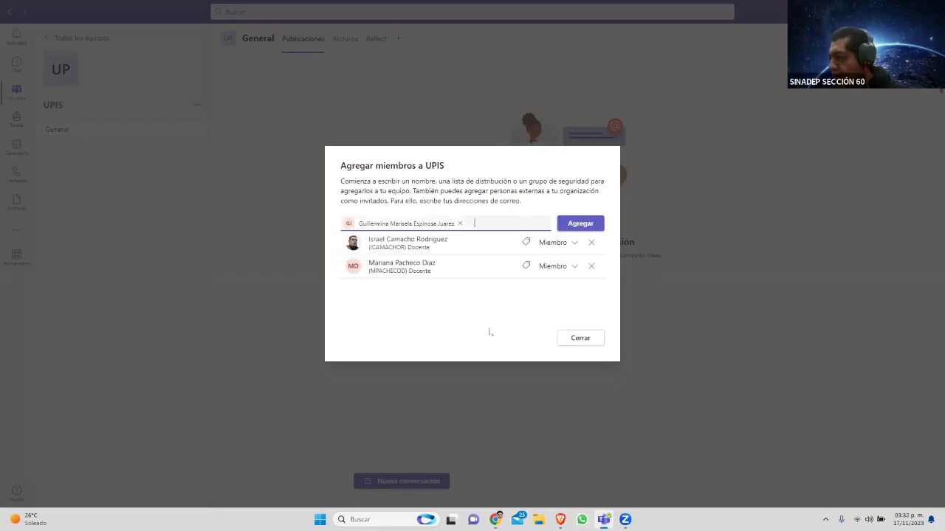
click(580, 223)
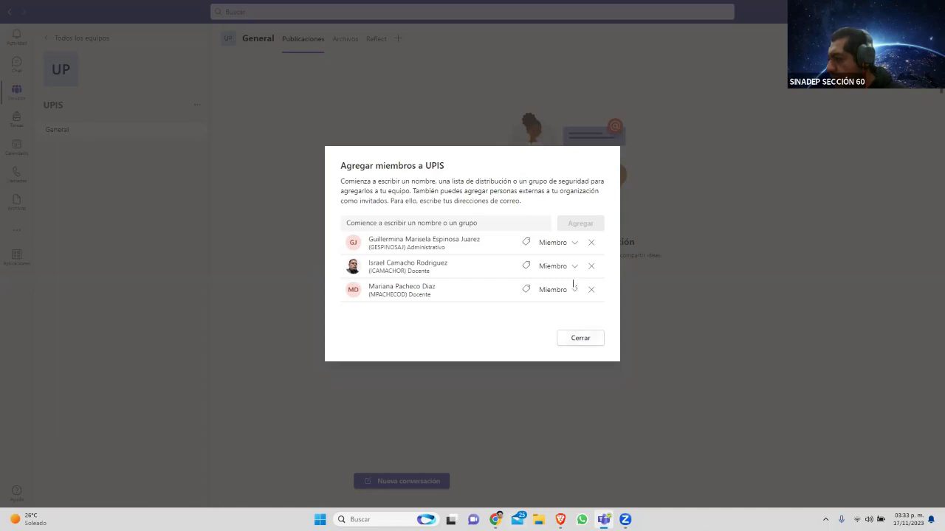
Change the second person's role to Propietario and close the add-members window.
click(495, 519)
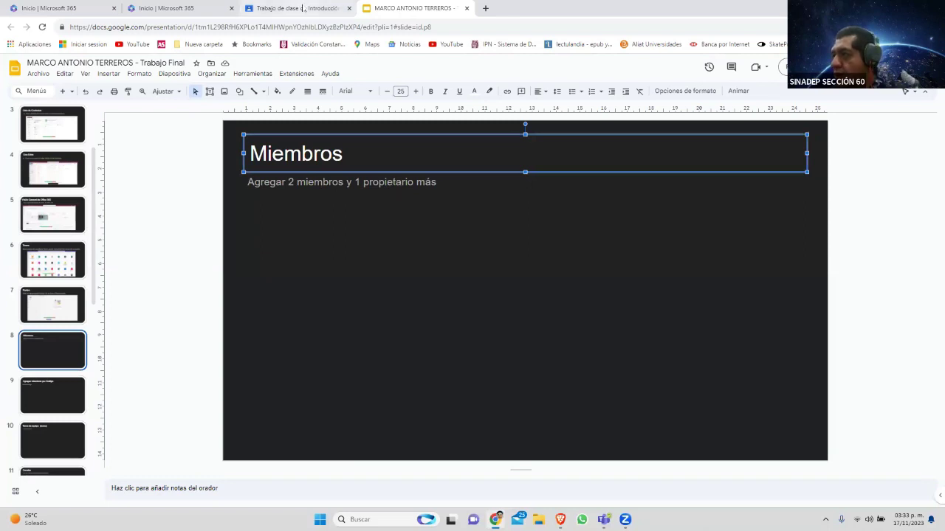
key(alt+Tab)
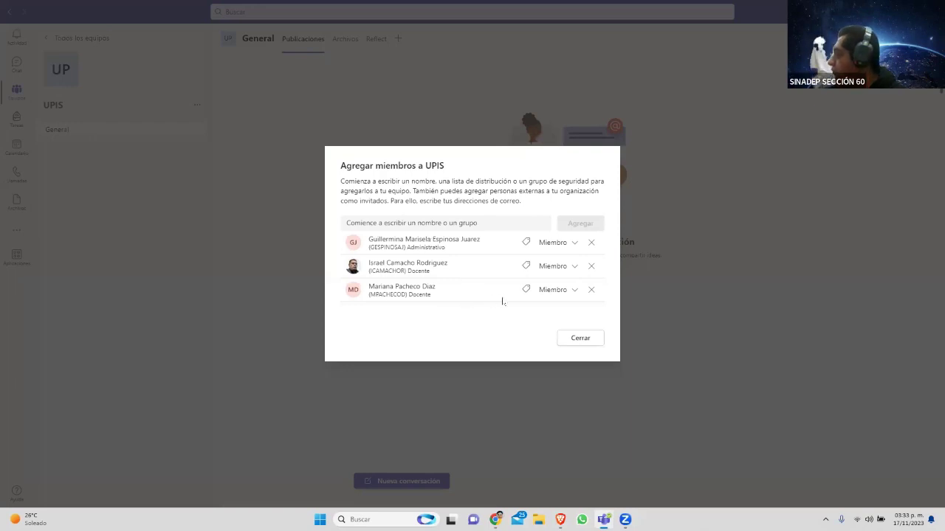
click(570, 269)
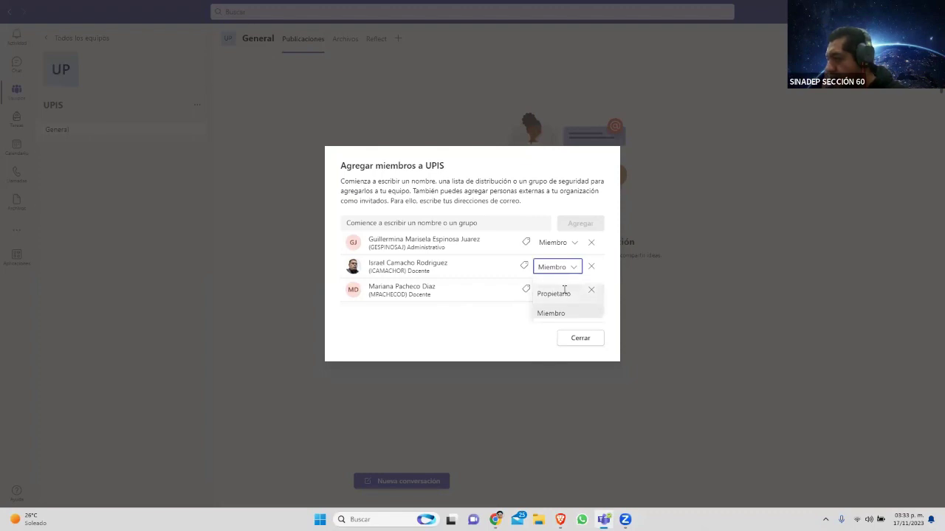
click(563, 292)
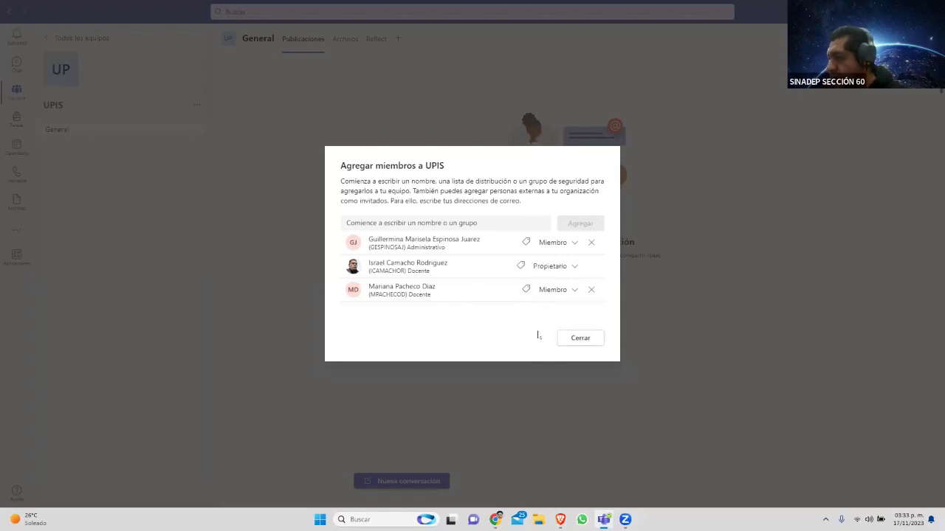
click(580, 339)
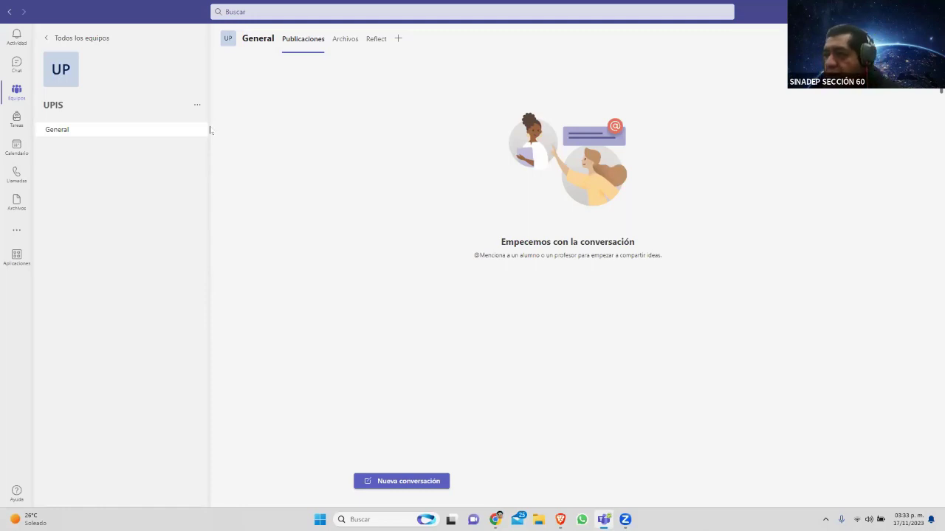
Snip the UPIS Administrar equipo members page, then return to the Miembros slide.
click(198, 107)
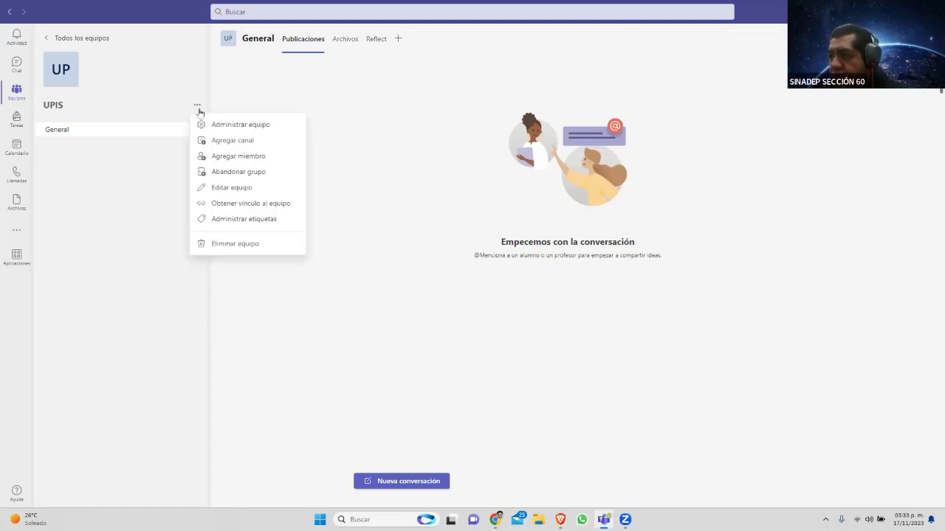
click(251, 126)
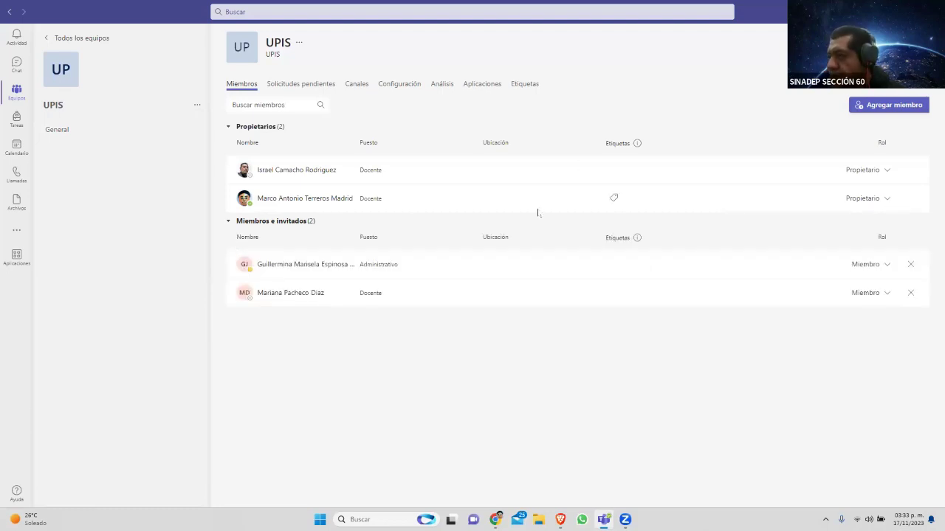
key(super+shift+s)
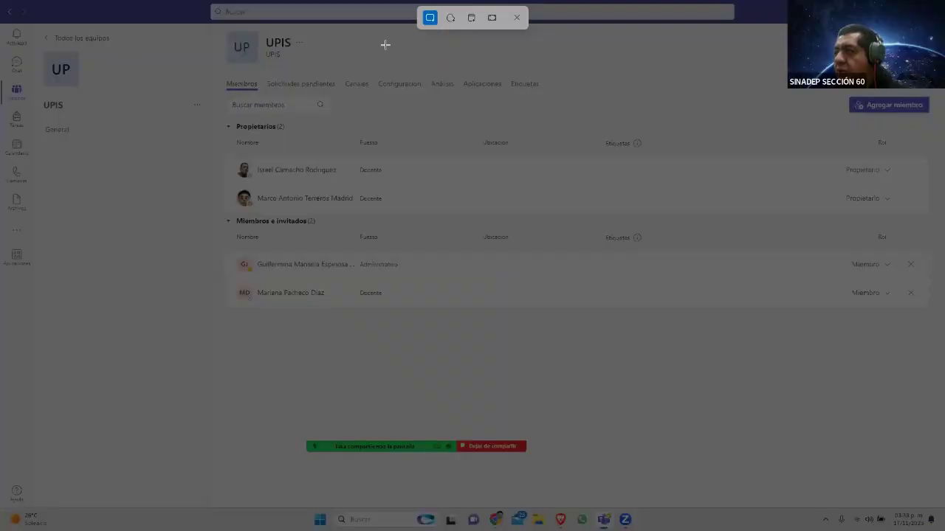
drag(39, 28, 934, 355)
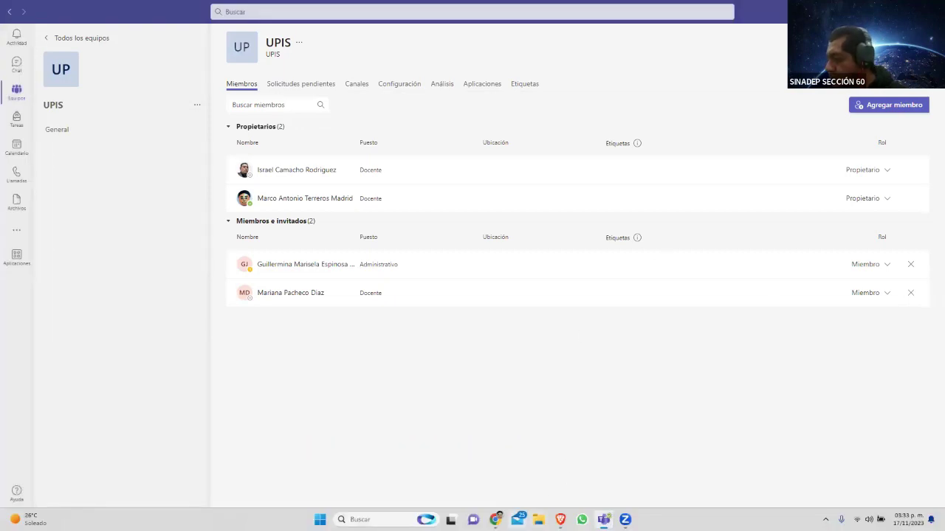
click(496, 520)
click(383, 260)
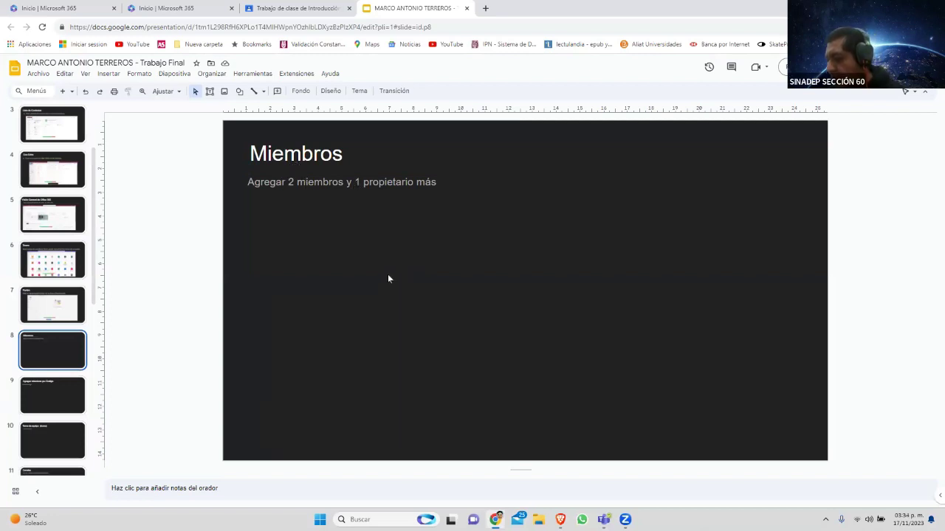
Paste the UPIS members screenshot below the subtitle and stretch it taller.
key(ctrl+v)
drag(439, 297, 475, 363)
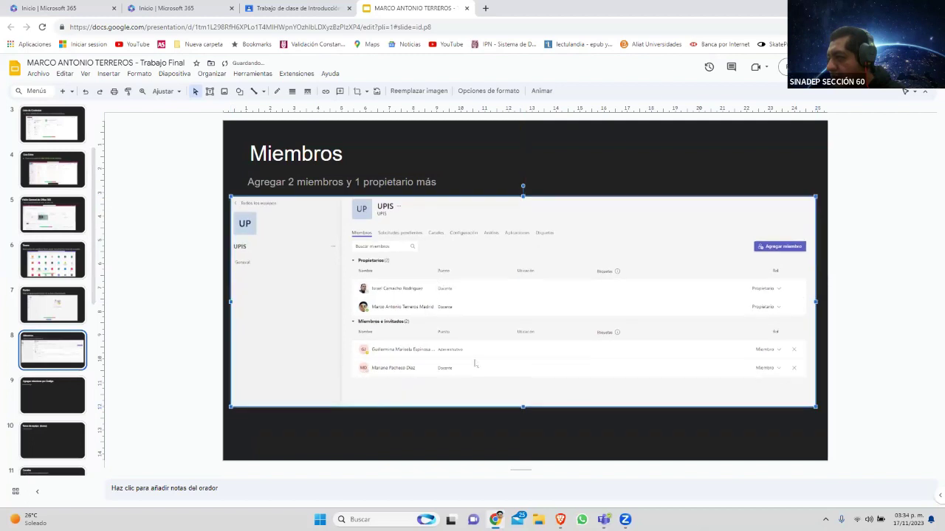
drag(522, 406, 522, 417)
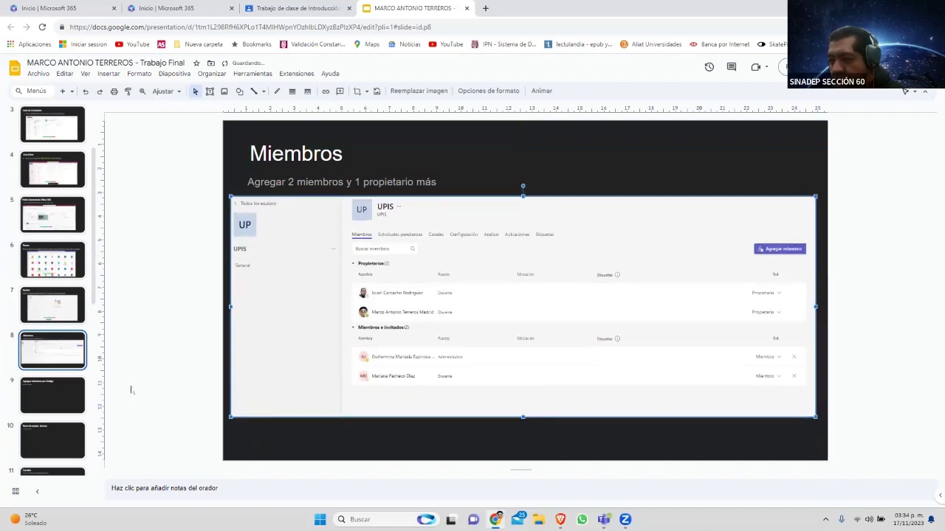
Accept the accented 'Código' spelling in the slide 9 title, then return to Teams.
click(64, 402)
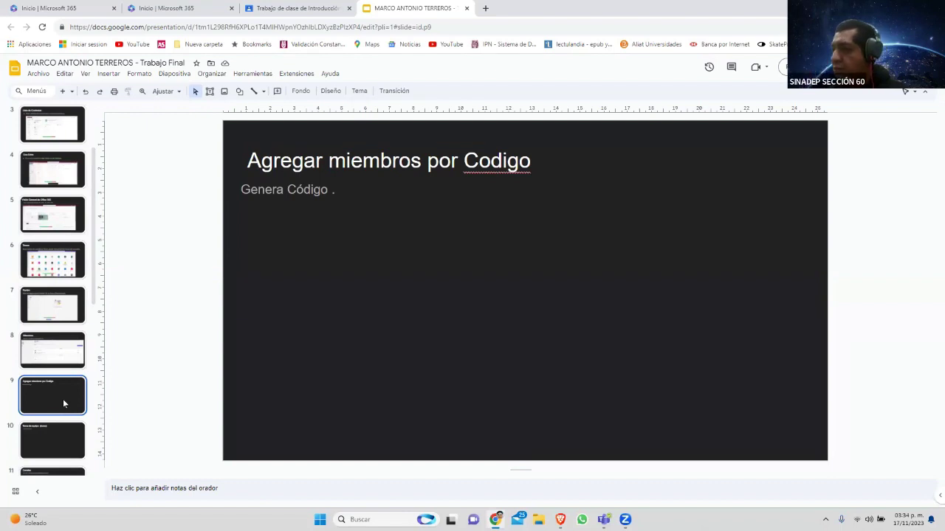
click(491, 161)
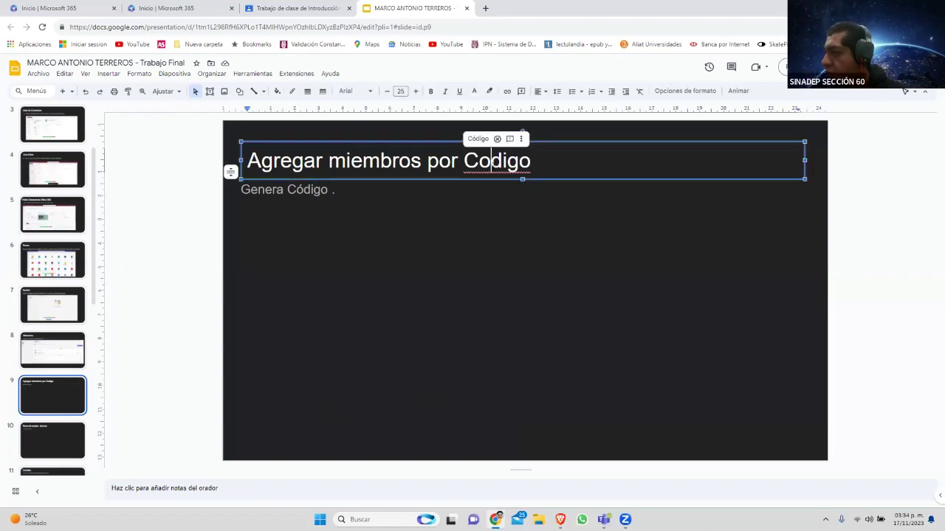
click(478, 139)
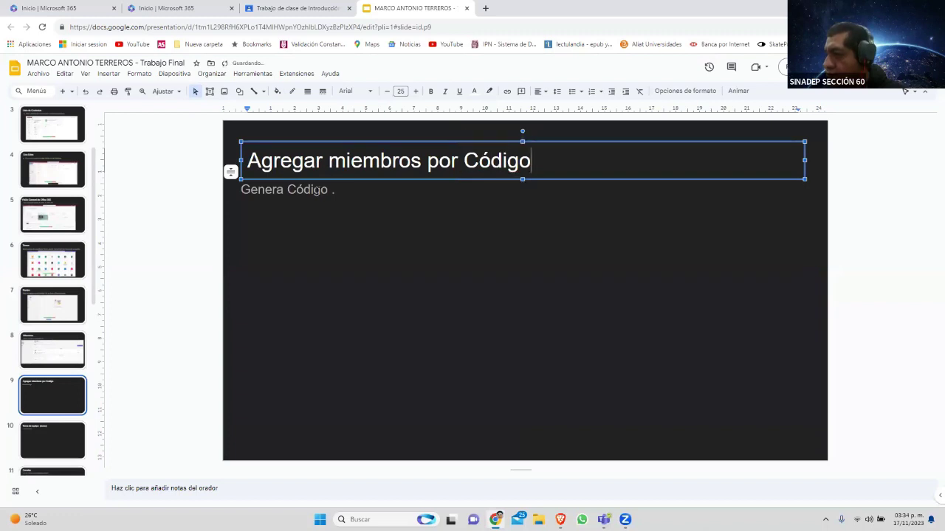
click(328, 192)
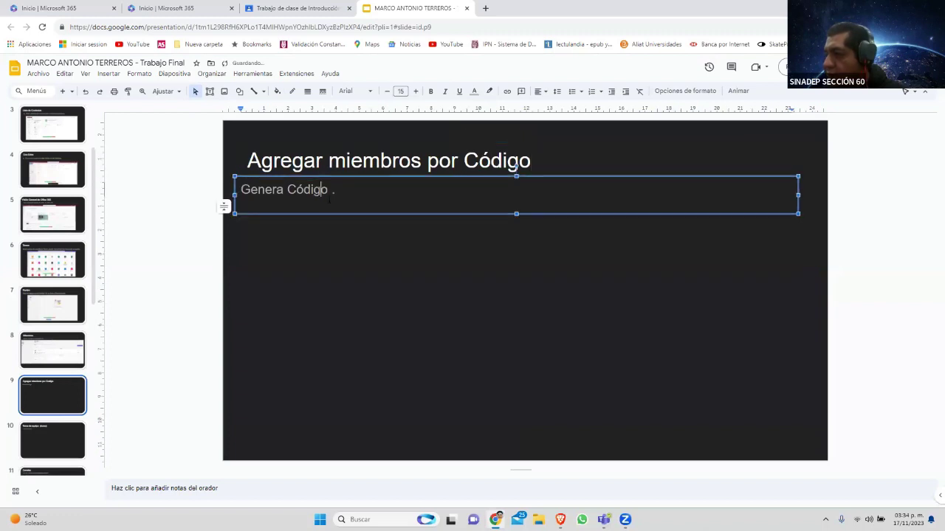
click(604, 520)
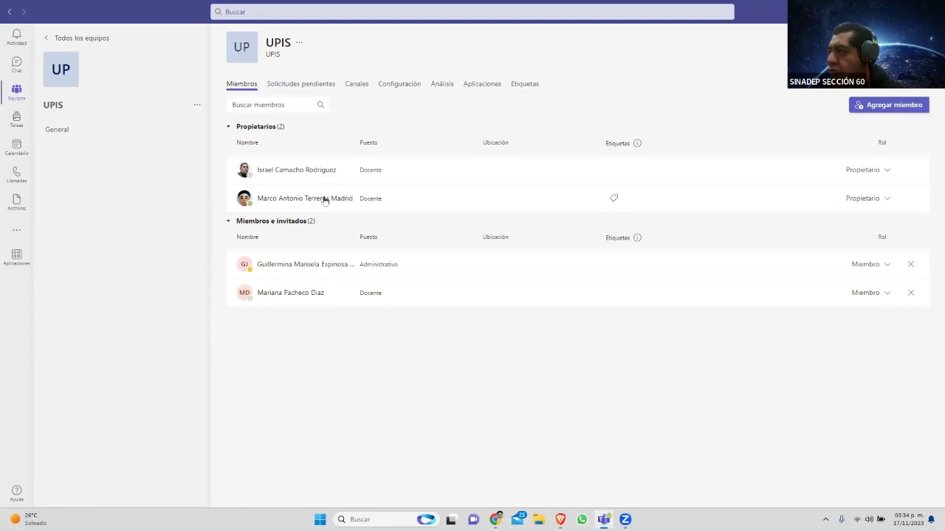
Open the UPIS team's Configuración settings and expand Código de equipo.
click(198, 107)
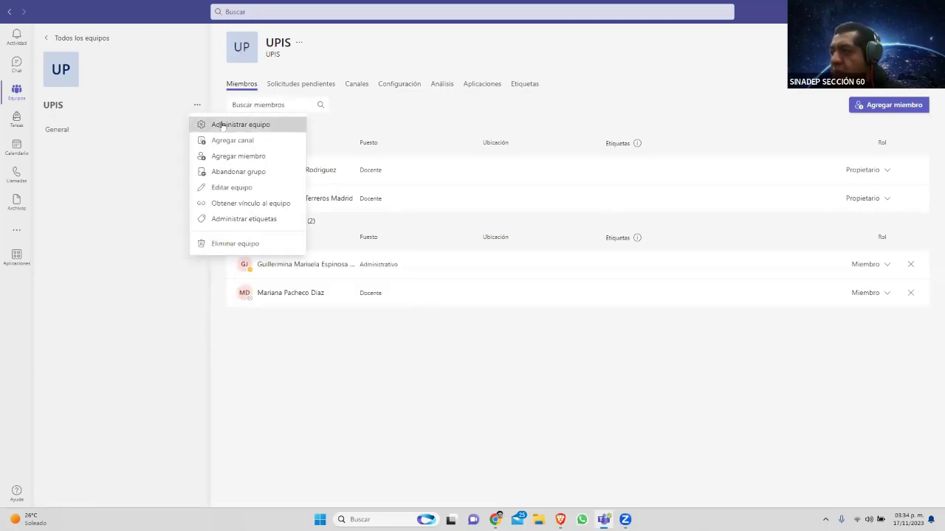
click(223, 124)
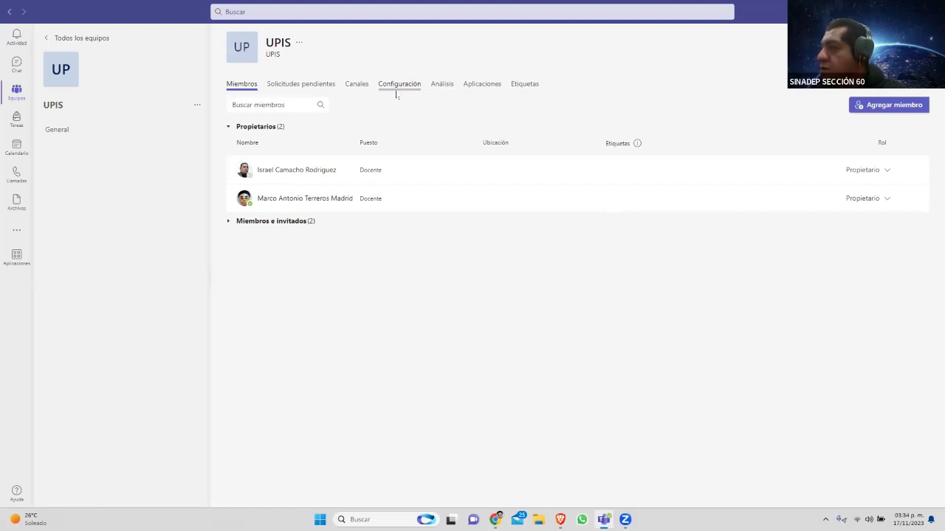
click(396, 91)
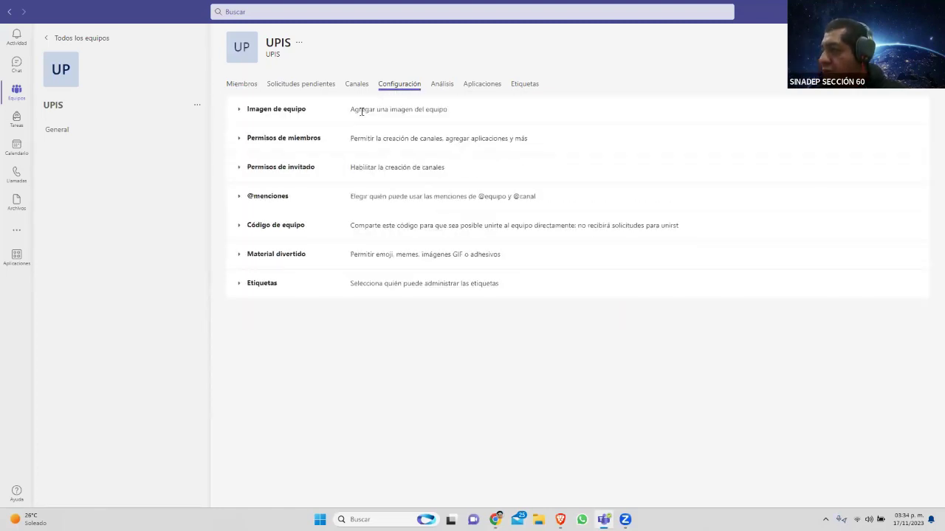
click(239, 226)
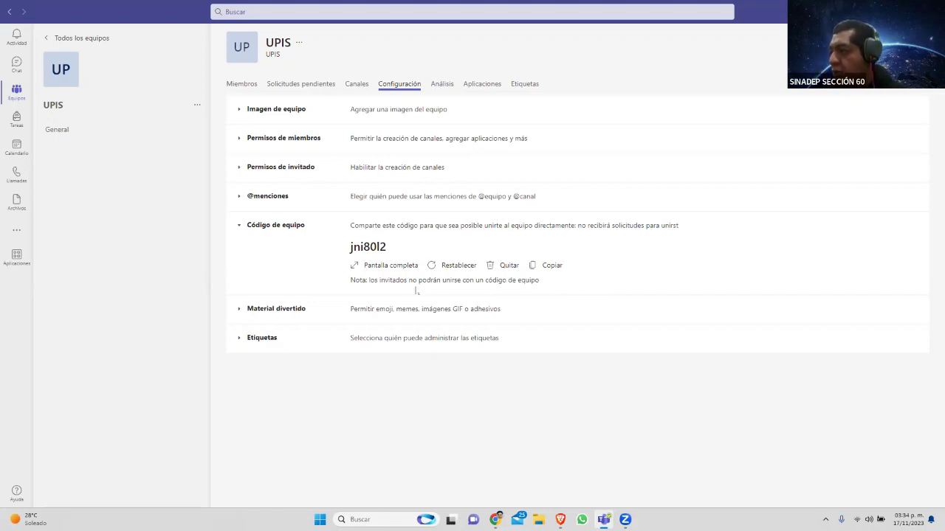
Snip the team settings with the join code and paste it onto slide 9.
key(super+shift+s)
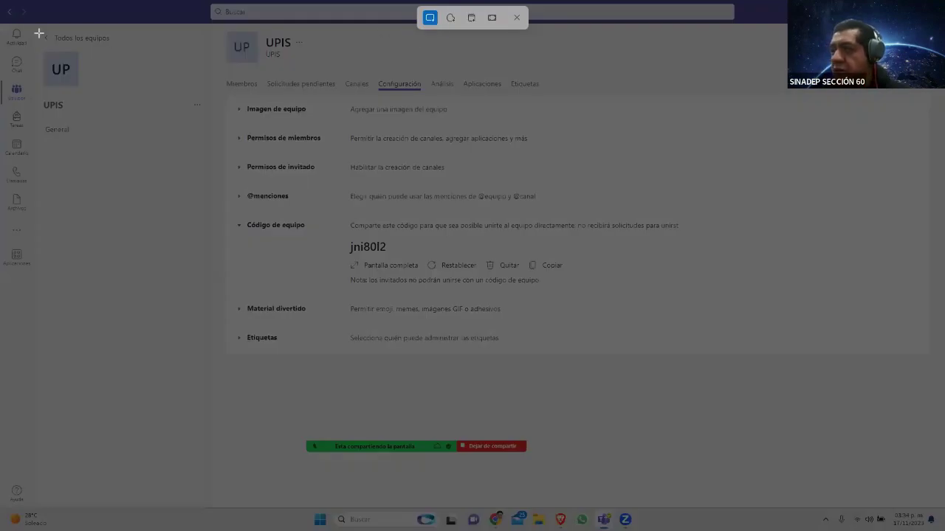
drag(38, 25, 888, 418)
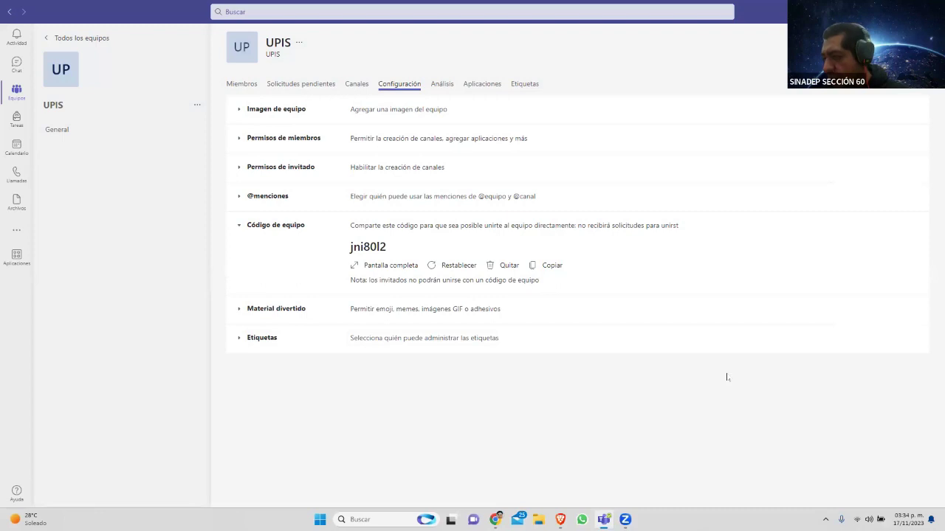
key(alt+Tab)
click(339, 299)
key(ctrl+v)
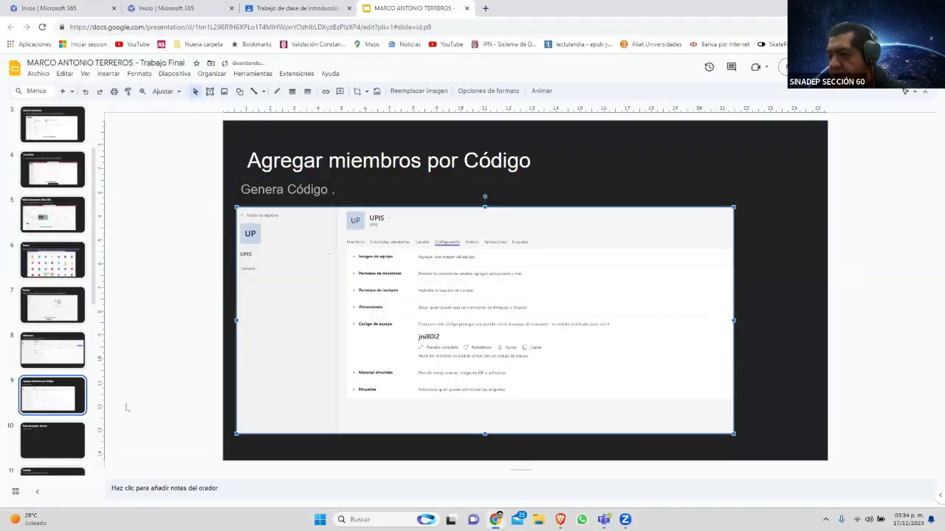
Scroll to slide 10, Tema de equipo (icono), then return to the UPIS settings in Teams.
scroll(93, 377, down, 3)
scroll(92, 376, down, 1)
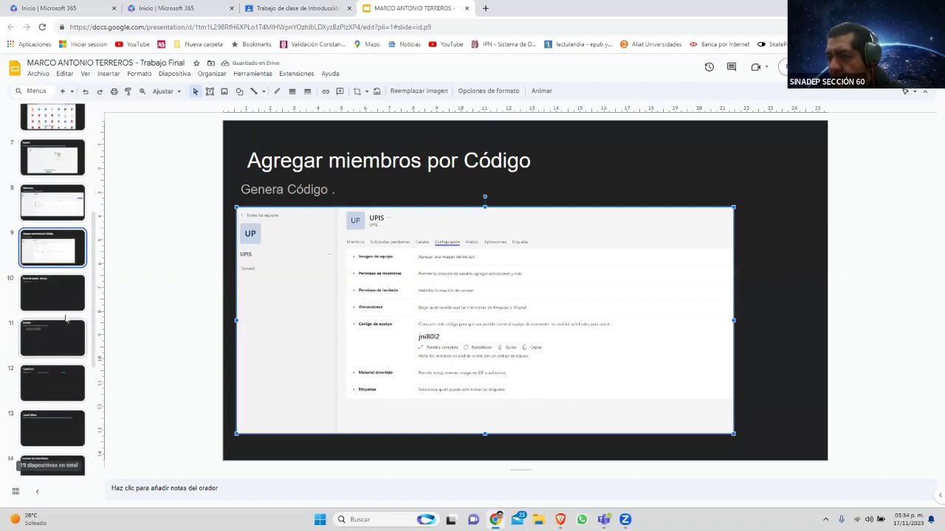
click(52, 294)
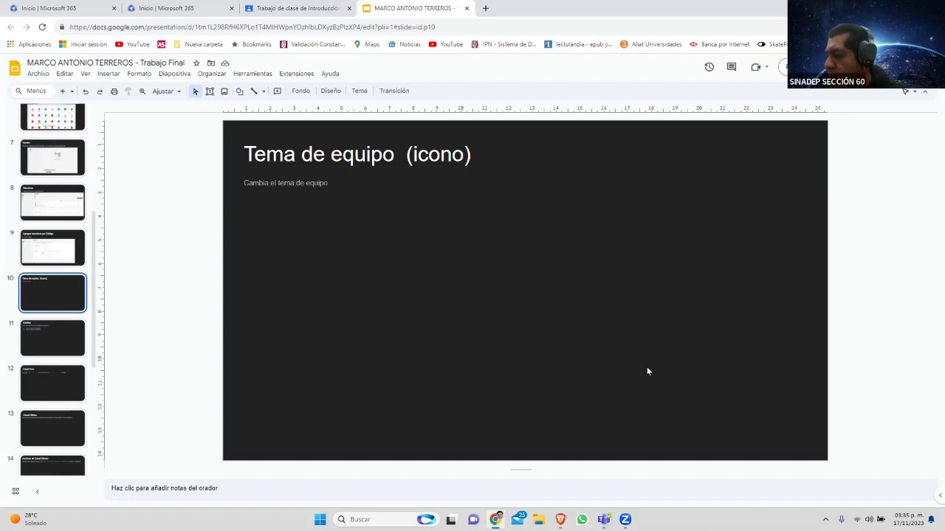
click(604, 519)
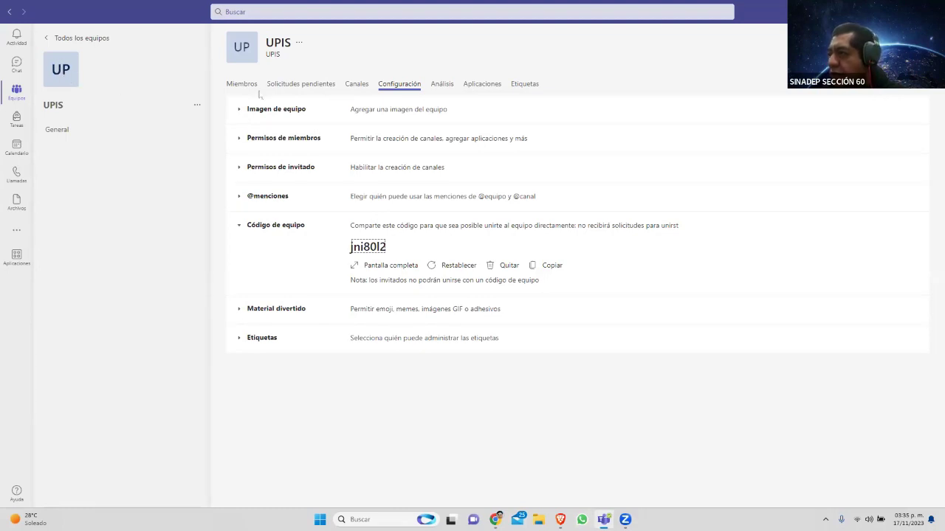
Change the UPIS team avatar to the globe picture and snip the General channel view.
click(276, 110)
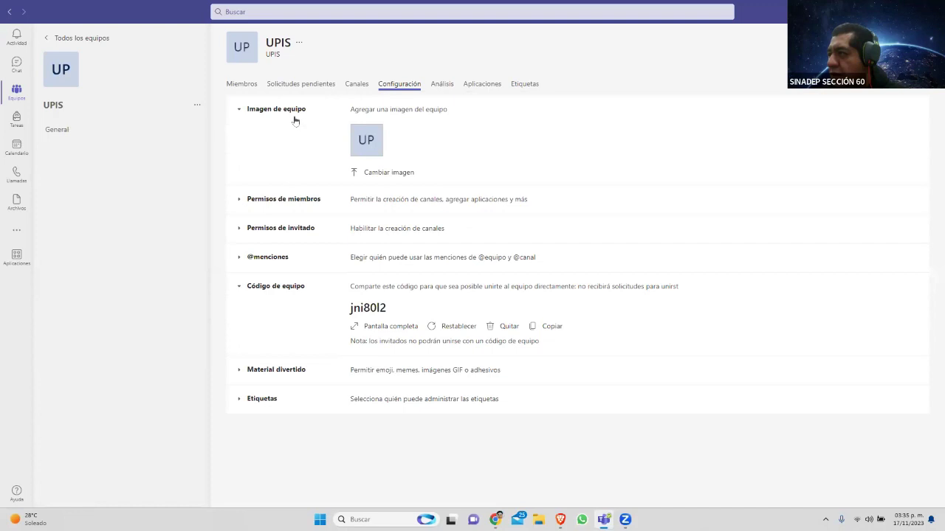
click(384, 174)
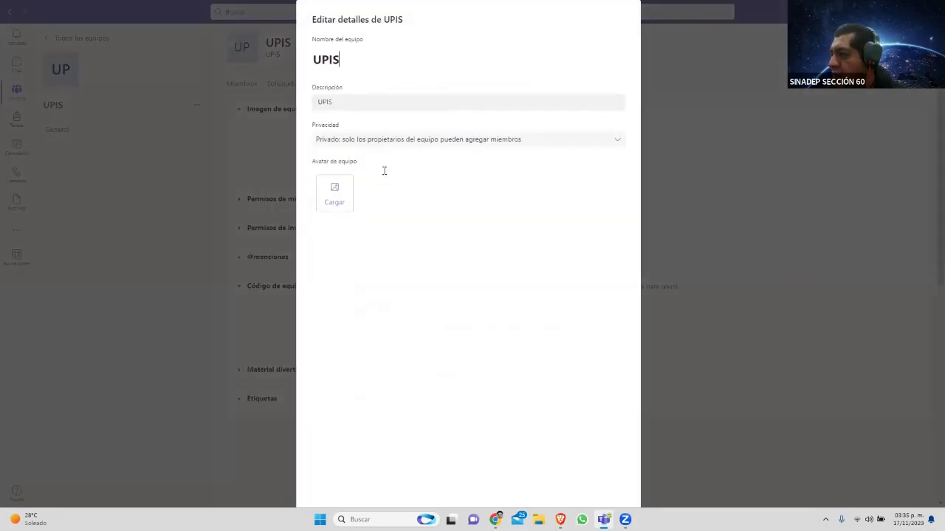
click(476, 310)
scroll(413, 310, down, 1)
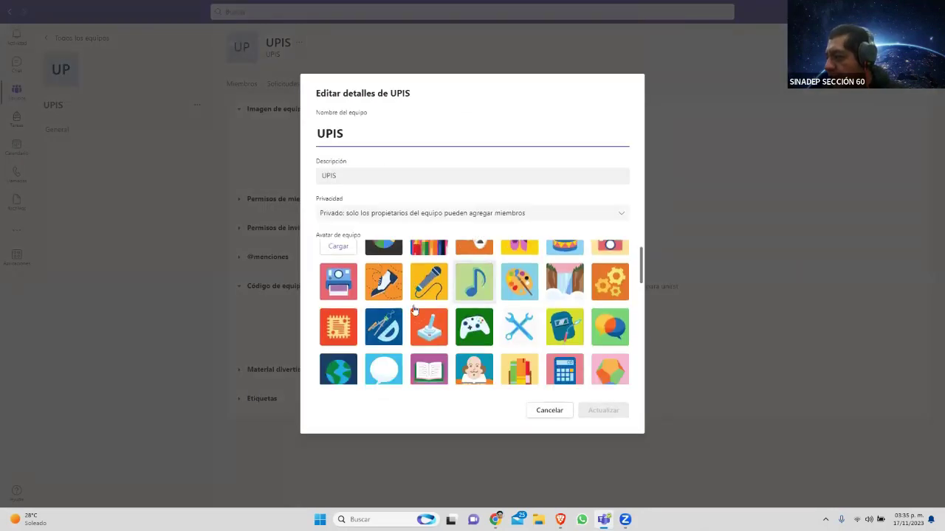
scroll(345, 308, down, 1)
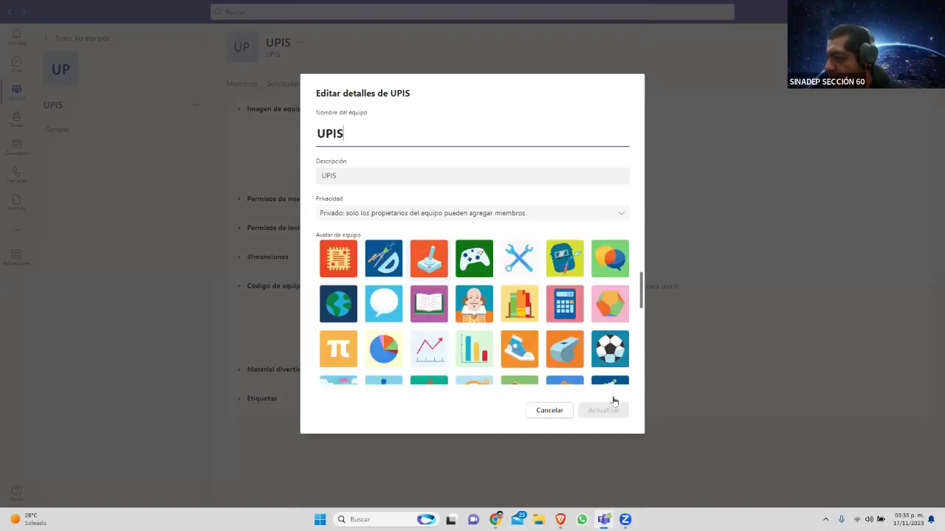
click(347, 309)
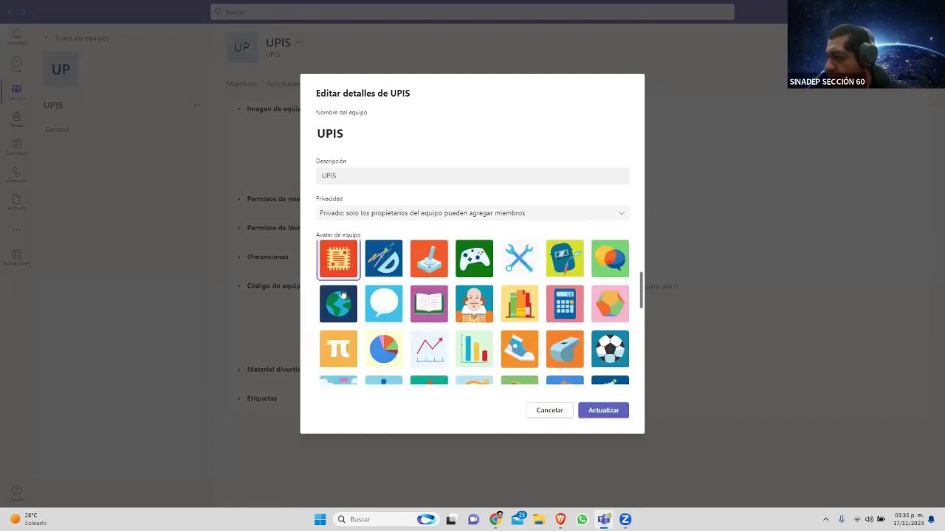
click(598, 412)
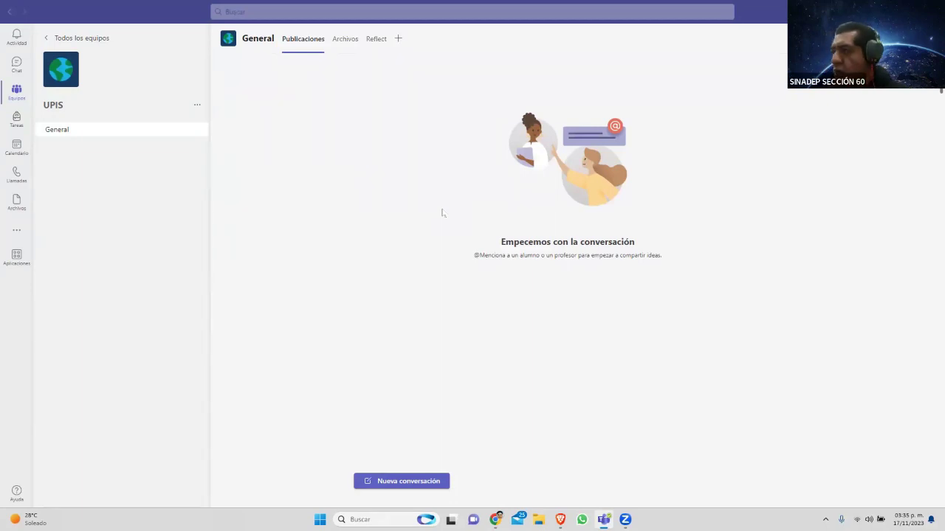
key(super+shift+s)
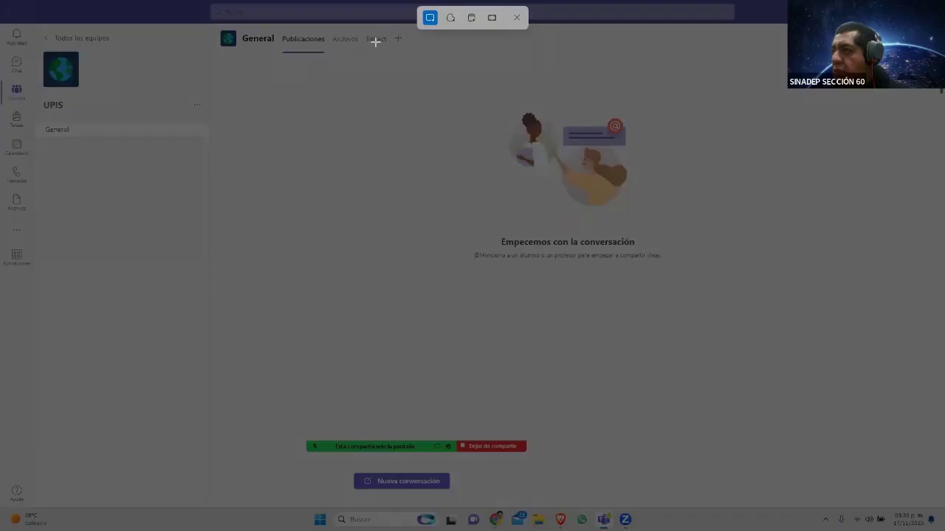
drag(37, 28, 858, 338)
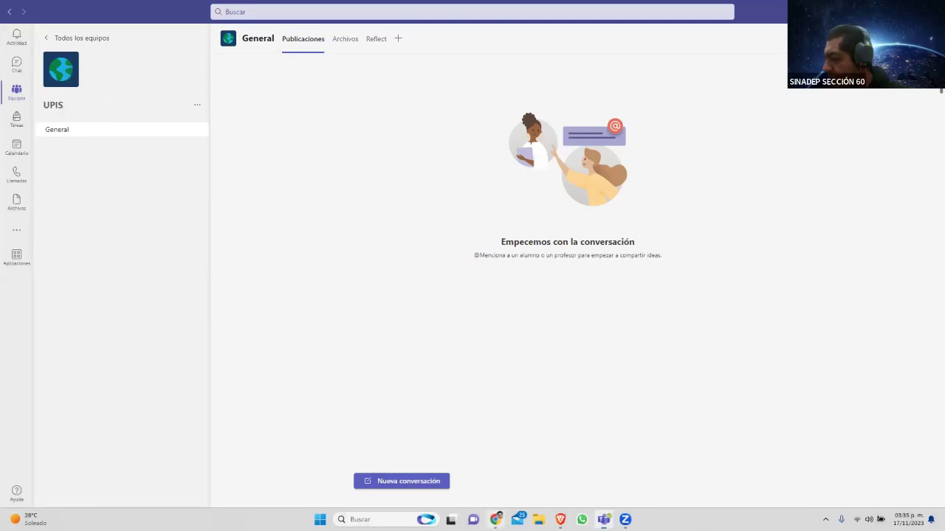
Paste the General channel capture onto slide 10 after glancing at slide 8, Miembros.
click(495, 519)
key(ctrl+v)
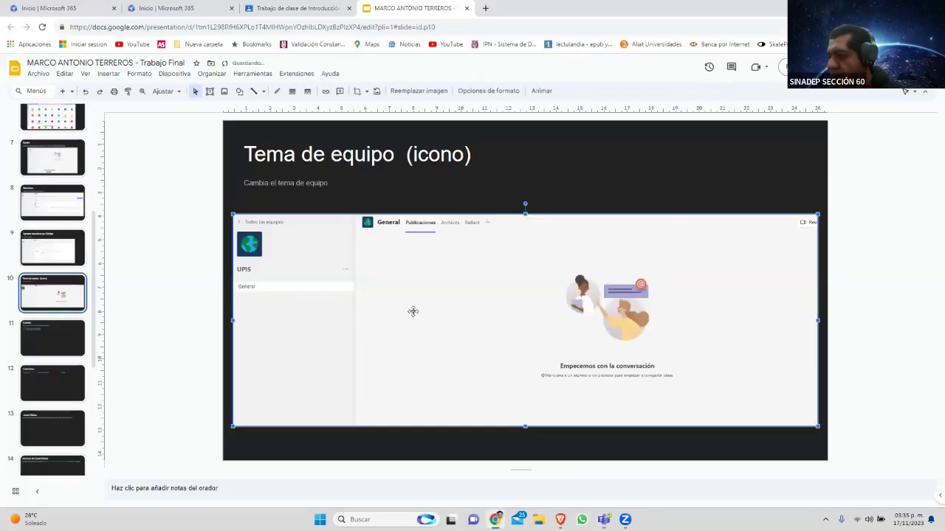
click(52, 202)
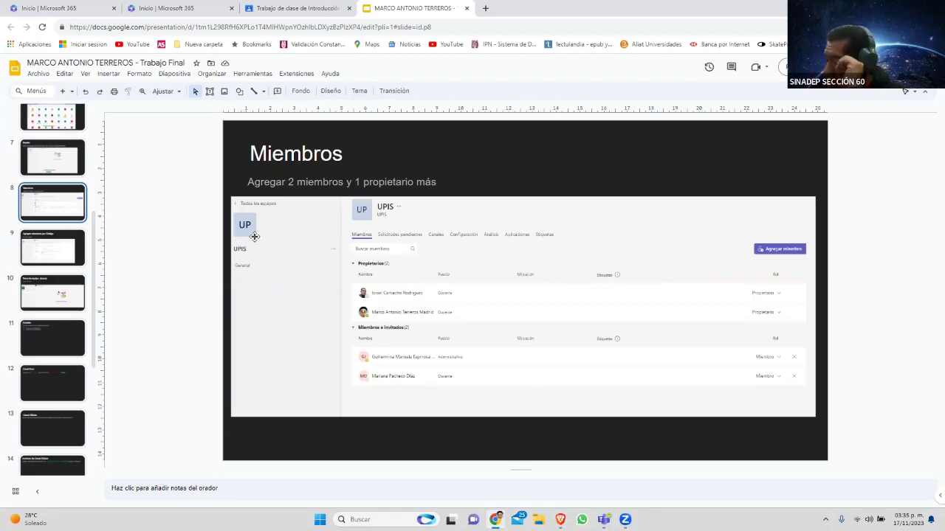
key(alt+Left)
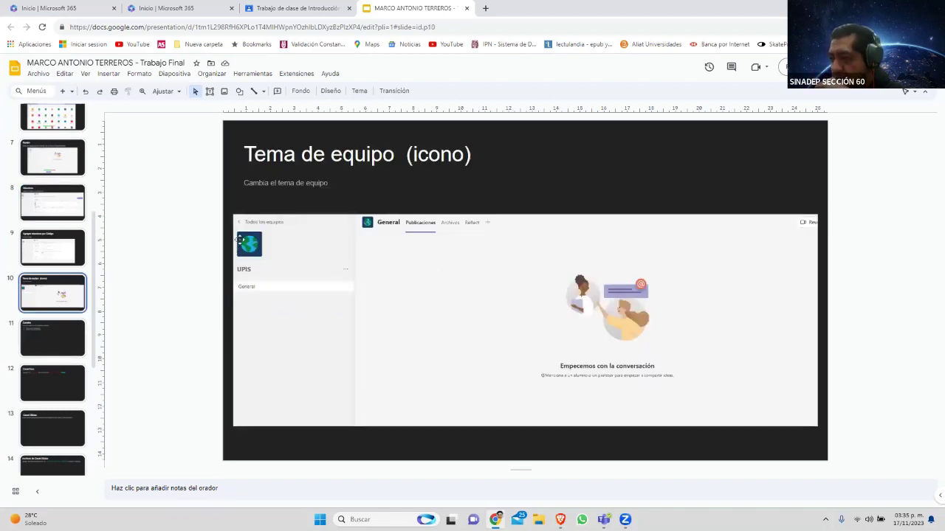
Review slide 11, Canales, then bring the Teams window back.
click(62, 354)
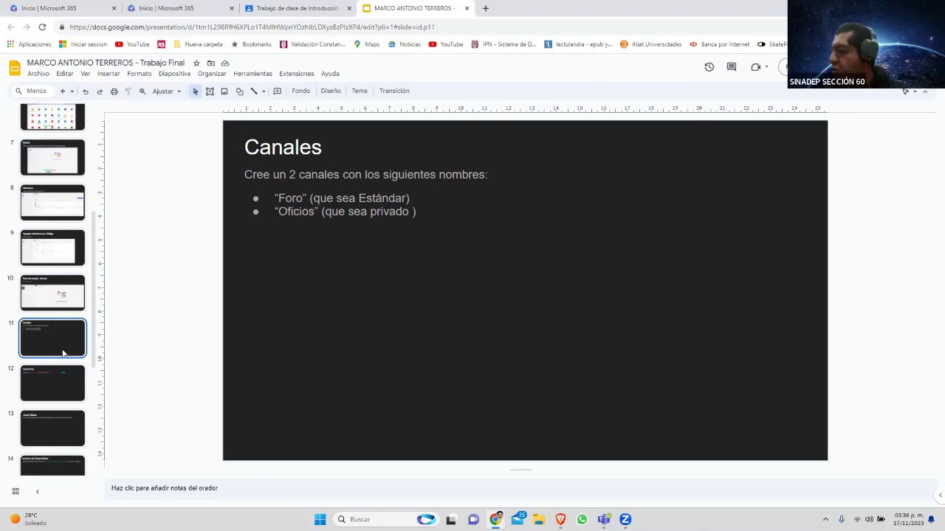
scroll(62, 353, up, 1)
scroll(339, 389, down, 2)
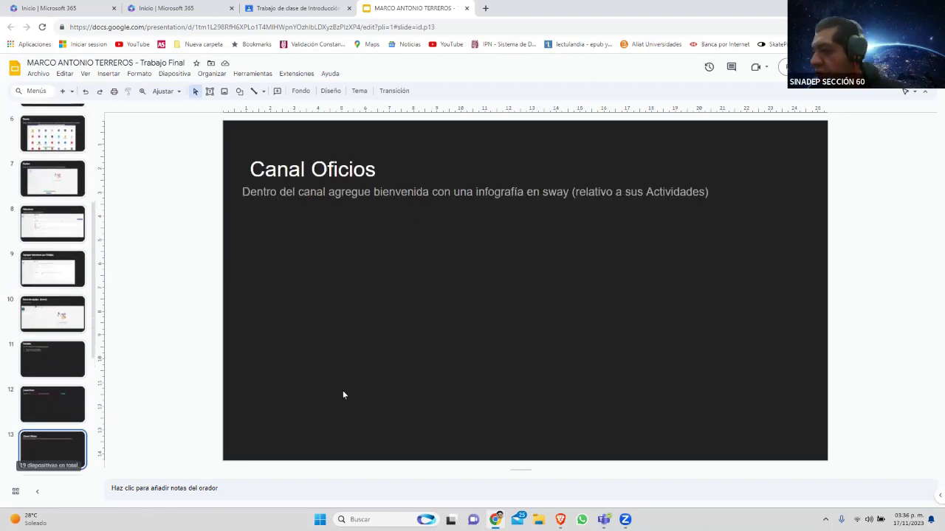
click(54, 374)
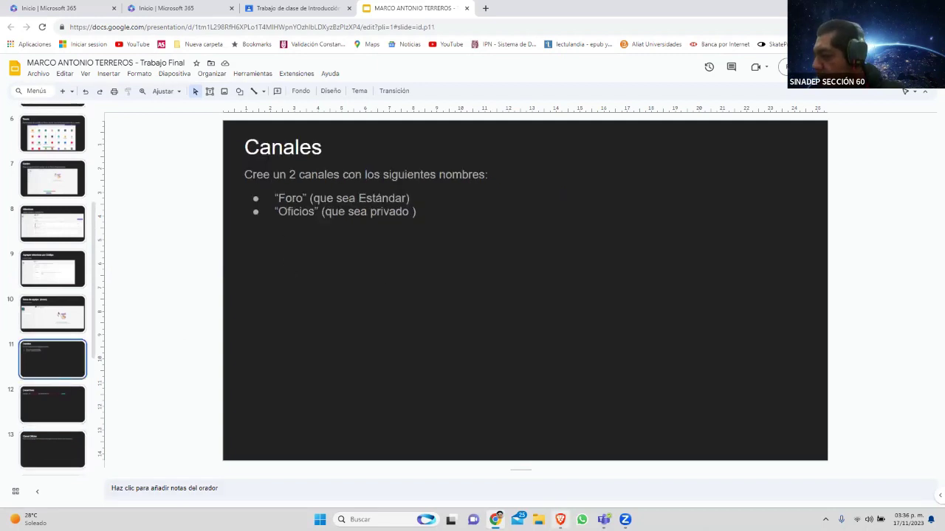
mouse_move(604, 519)
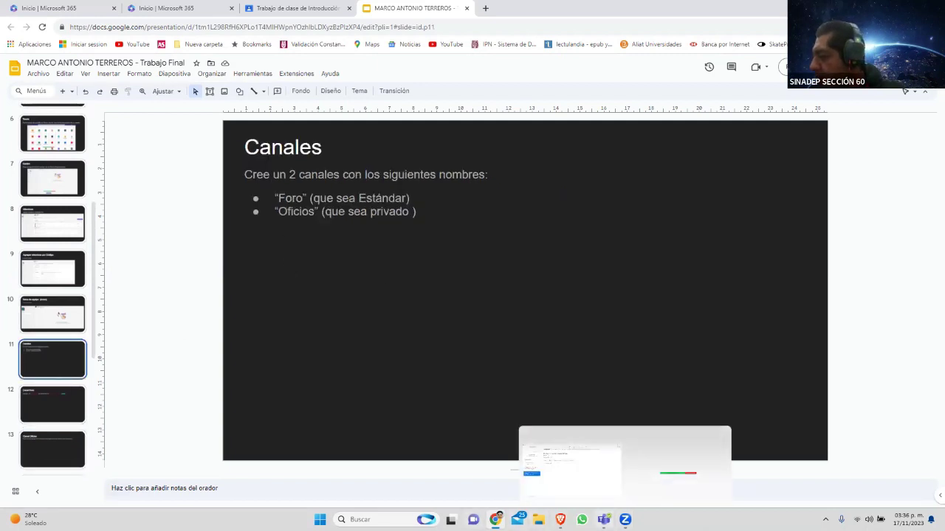
click(603, 443)
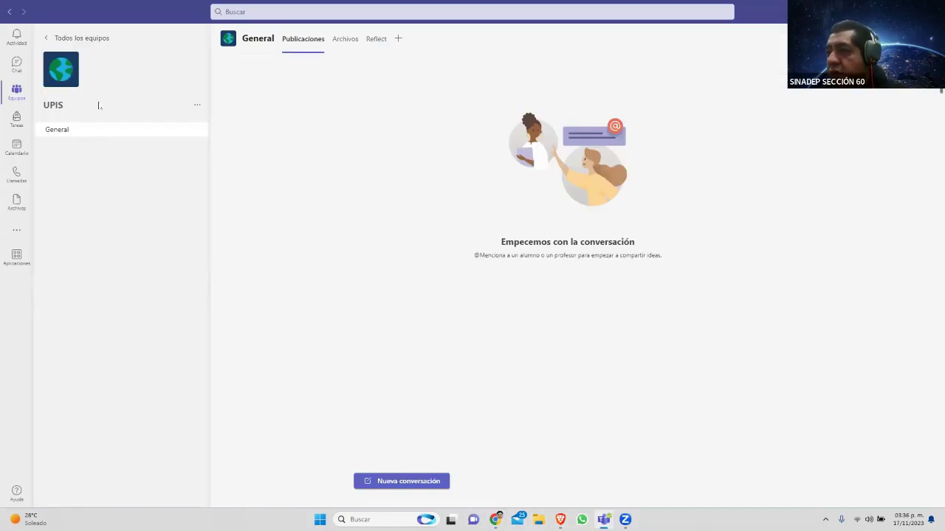
Add a standard channel named 'Foro' to the UPIS team.
click(198, 106)
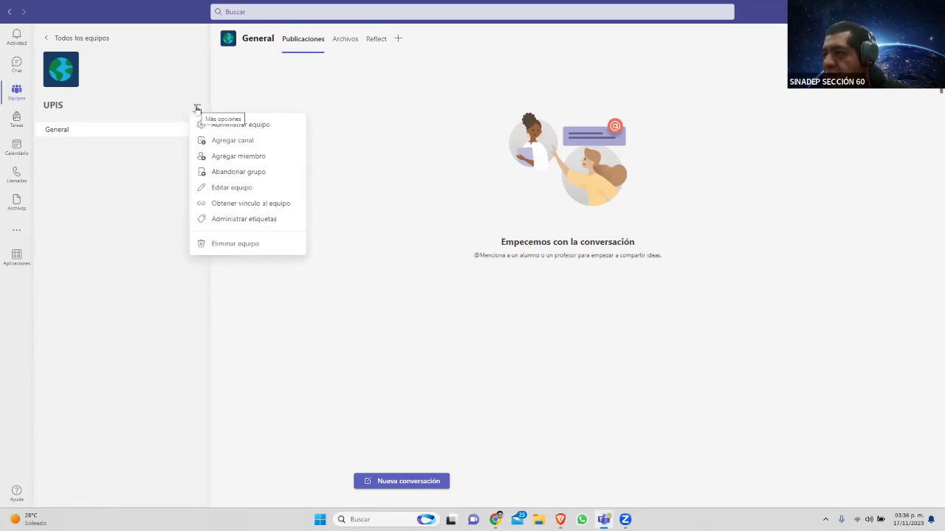
click(234, 141)
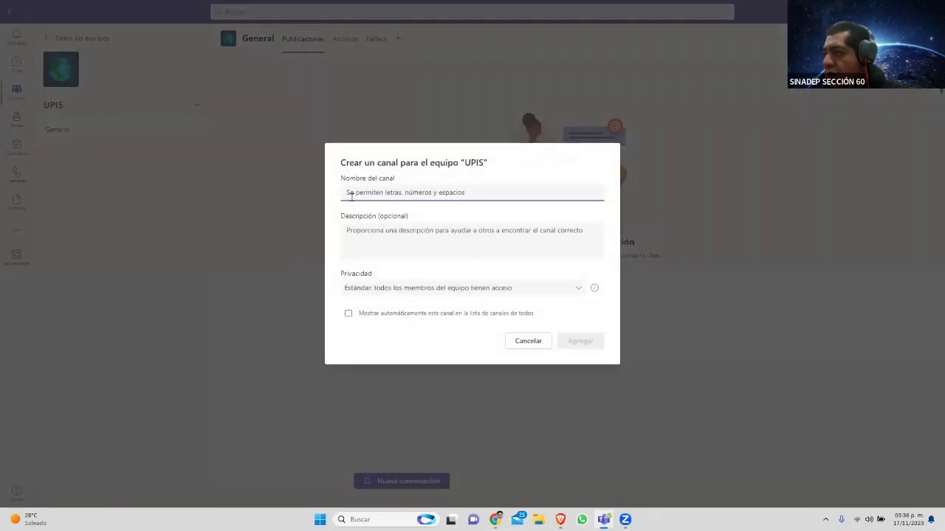
text(Foro)
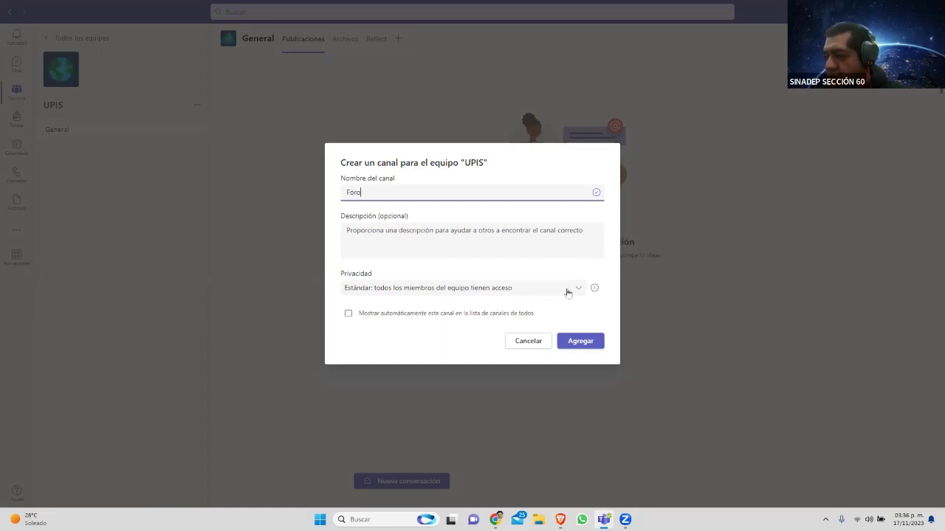
click(580, 344)
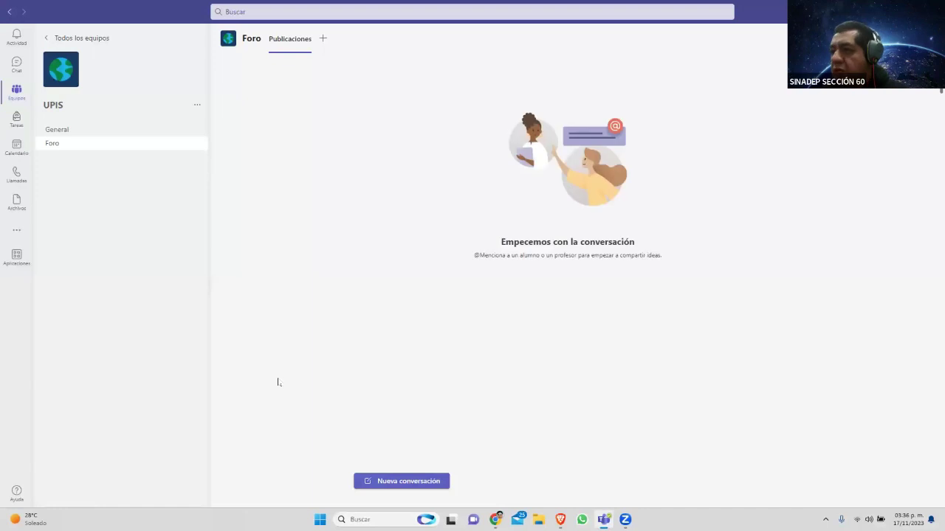
Create a private UPIS channel named 'Oficios', skipping the add-members prompt.
click(197, 105)
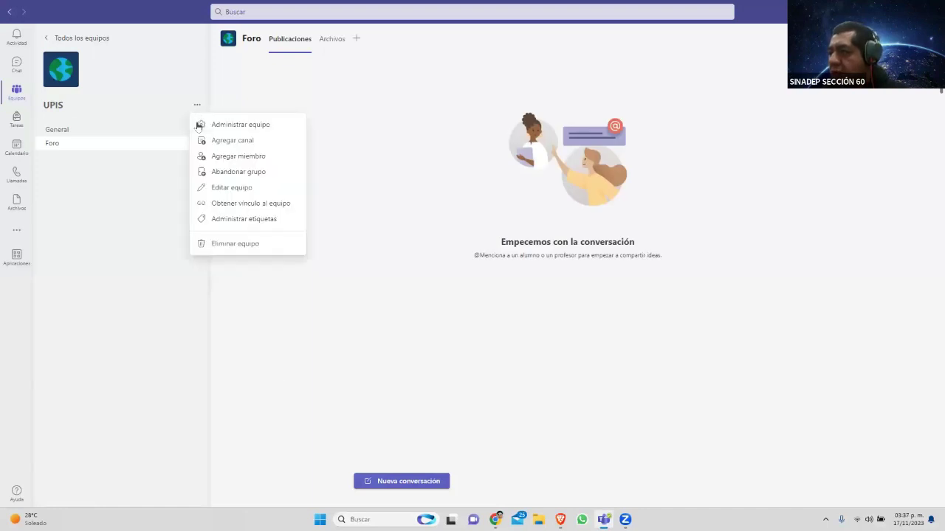
click(251, 140)
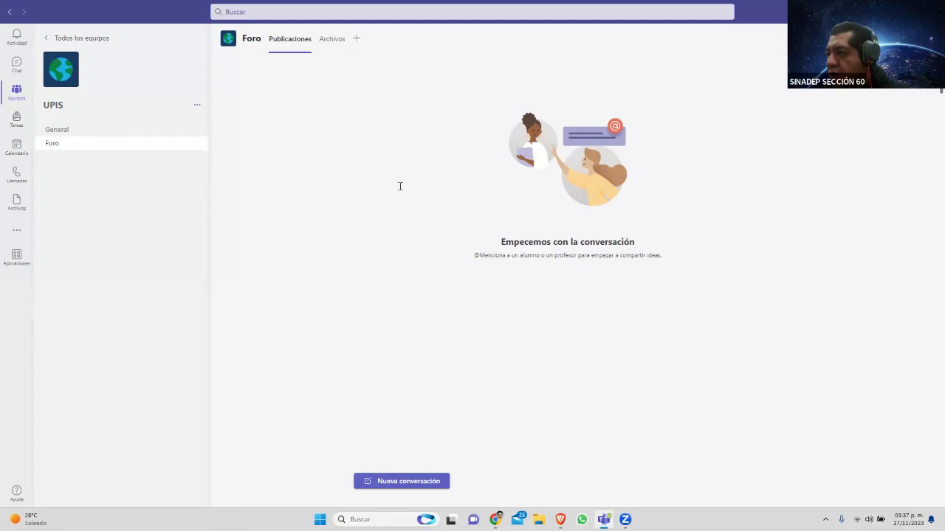
text(O)
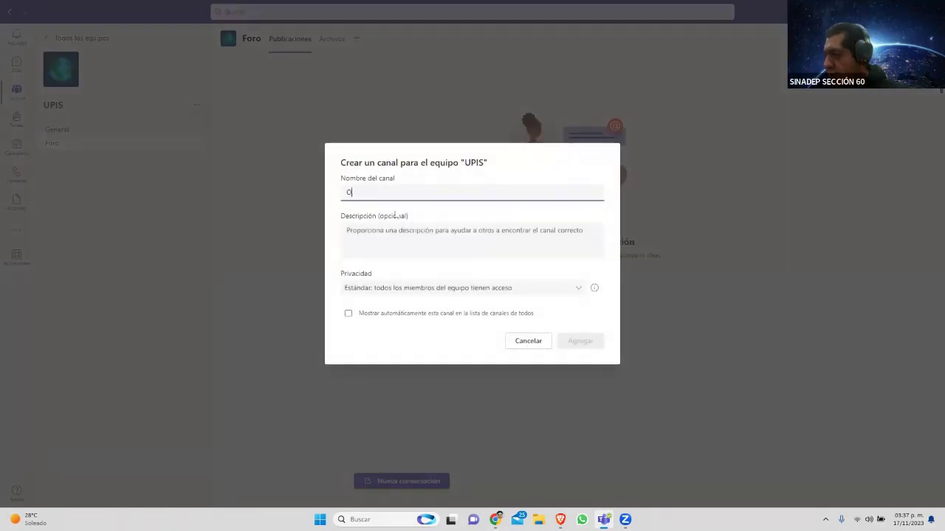
text(ficios)
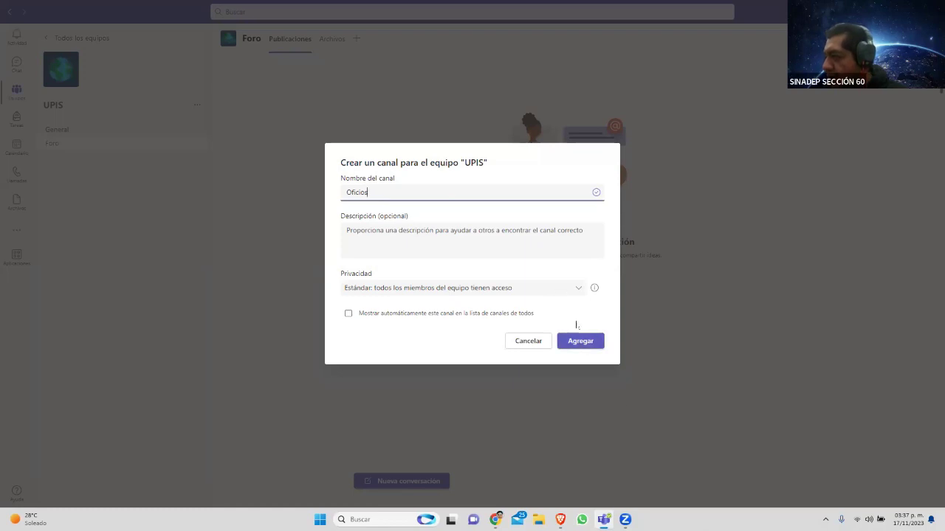
click(578, 287)
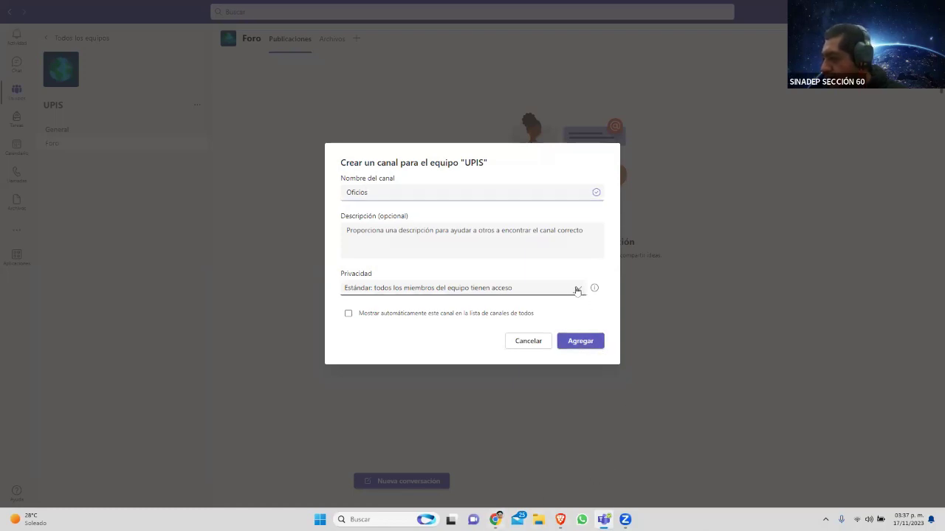
click(473, 243)
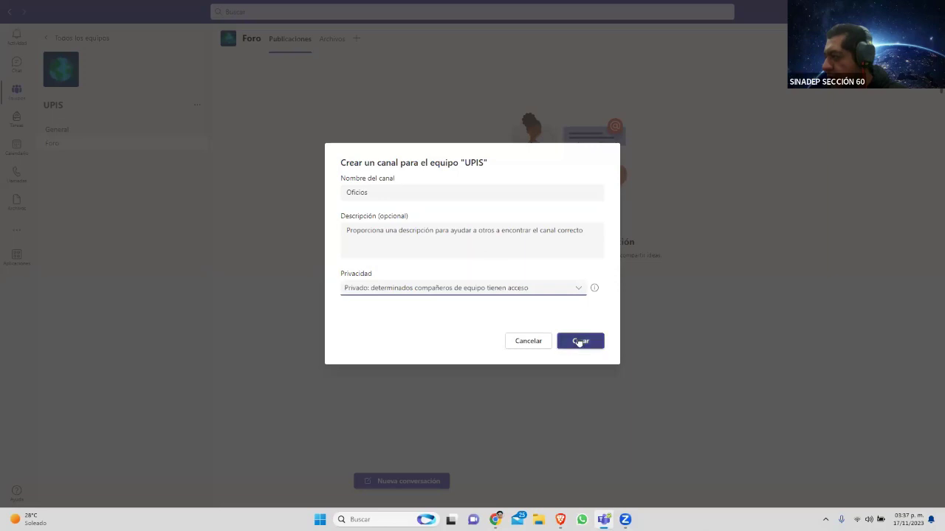
click(580, 342)
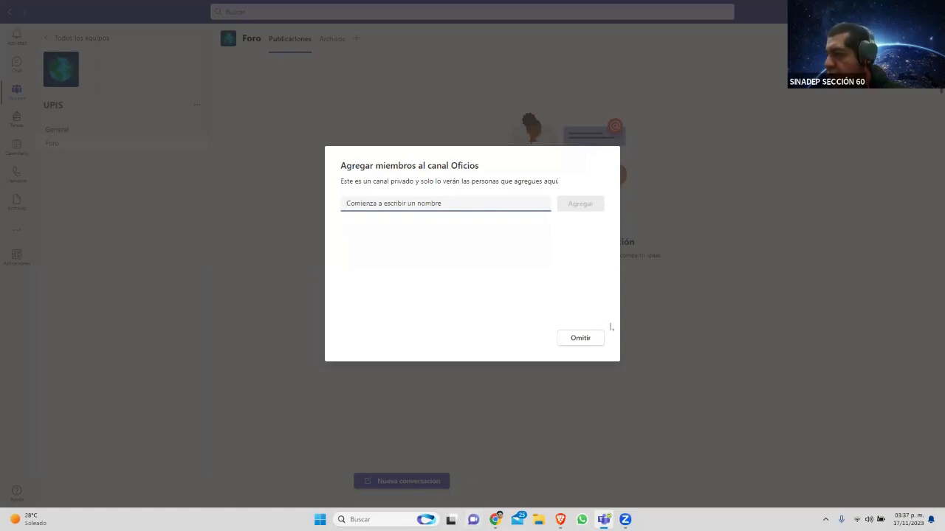
click(580, 338)
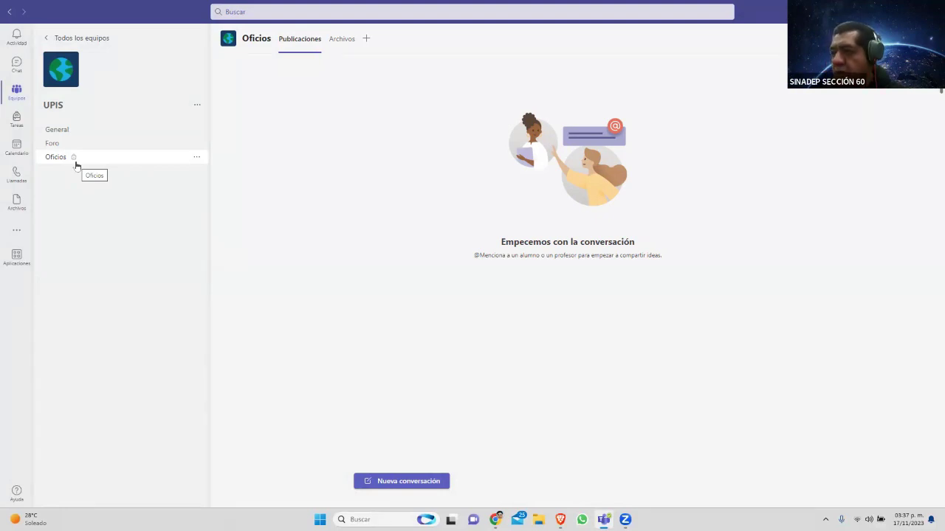
Snip the Teams window showing Oficios and paste it onto slide 11, Canales.
key(super+shift+s)
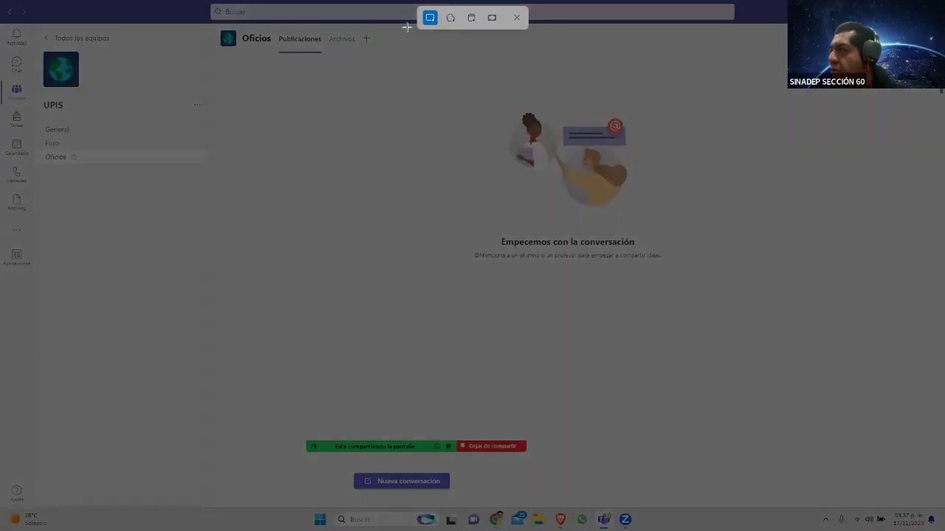
drag(41, 29, 930, 385)
mouse_move(496, 520)
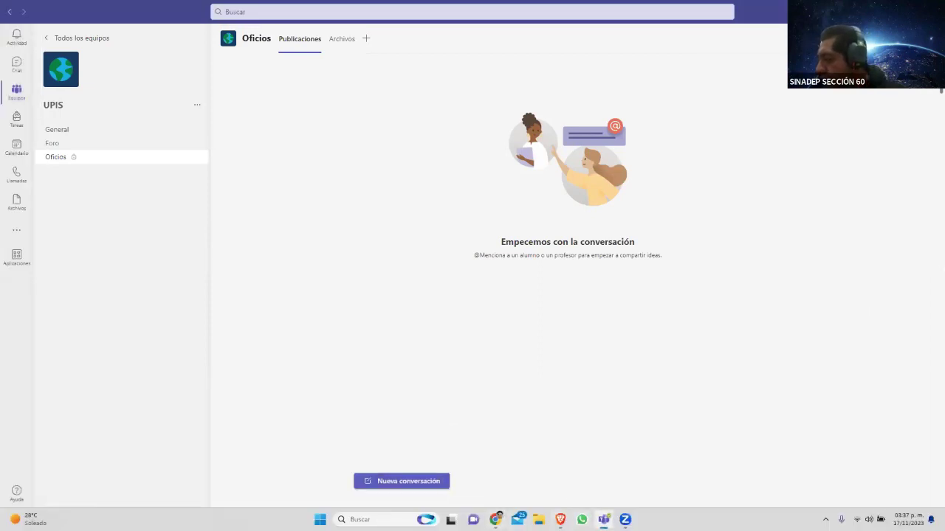
click(604, 520)
key(alt+Tab)
key(alt+Tab)
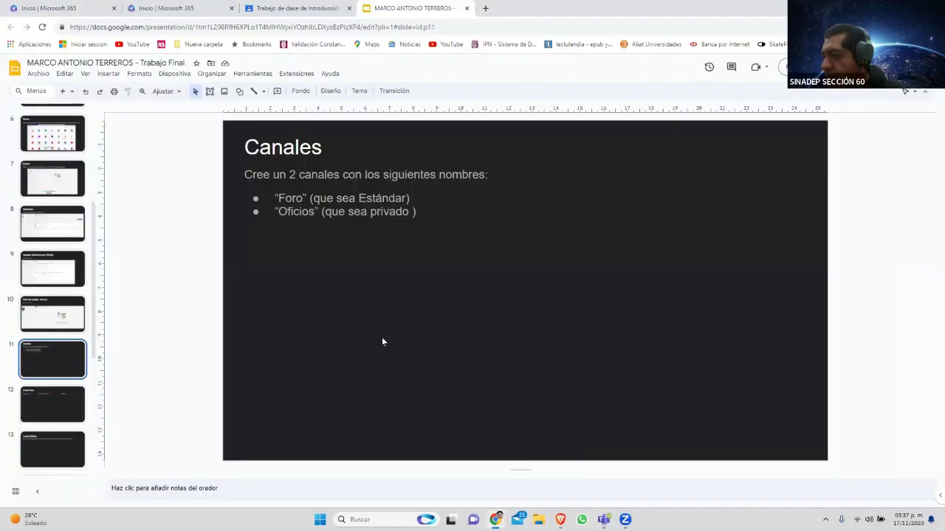
key(ctrl+v)
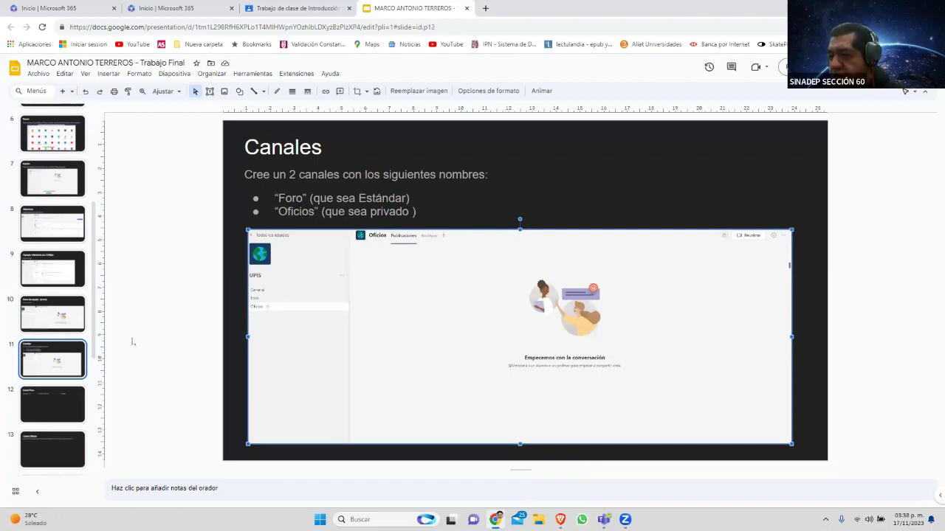
scroll(105, 346, down, 1)
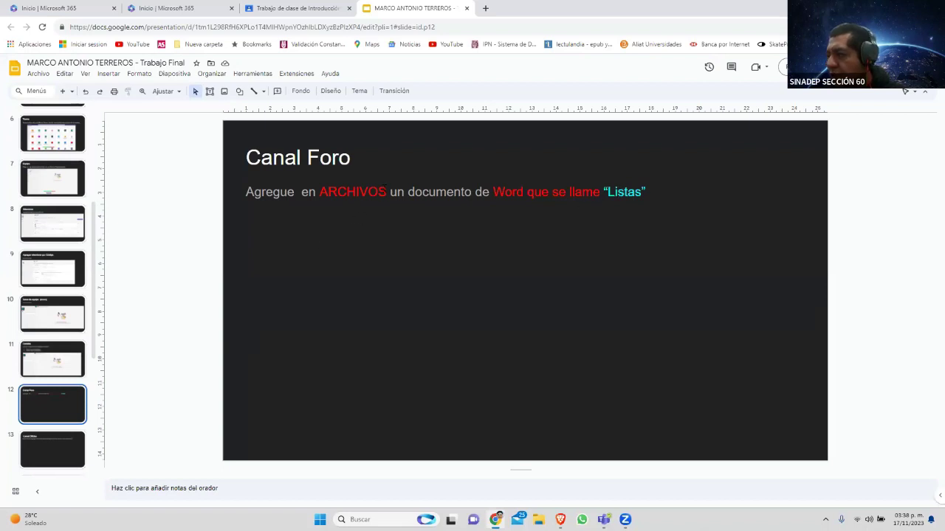
Correct 'ARCHIVOS' to 'ARCHIVO' in the Canal Foro slide's body text.
click(394, 205)
key(BackSpace)
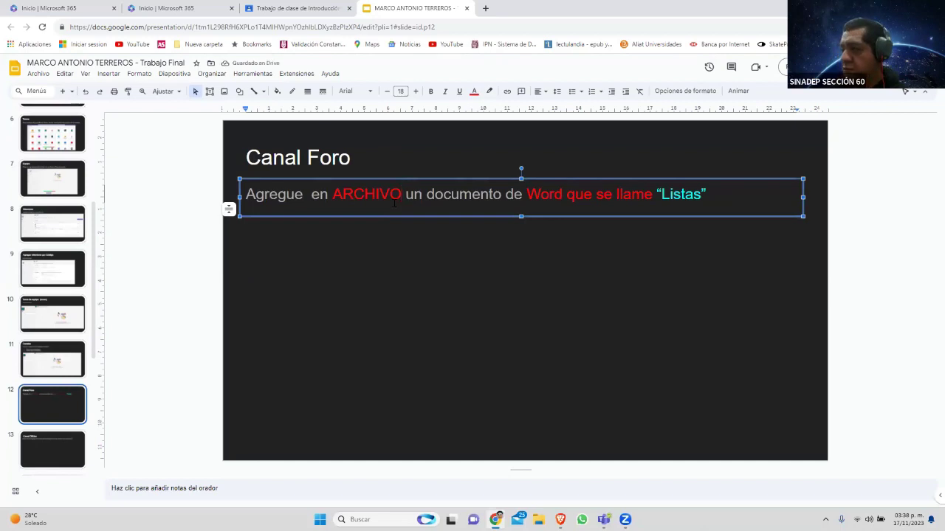
click(405, 169)
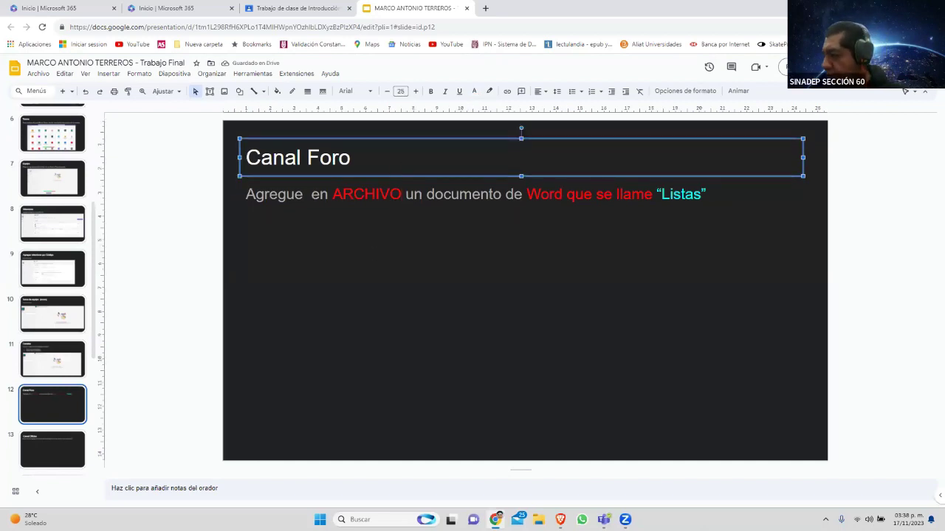
In Teams, create a Word document named 'Listas' in the Foro channel's files.
mouse_move(495, 520)
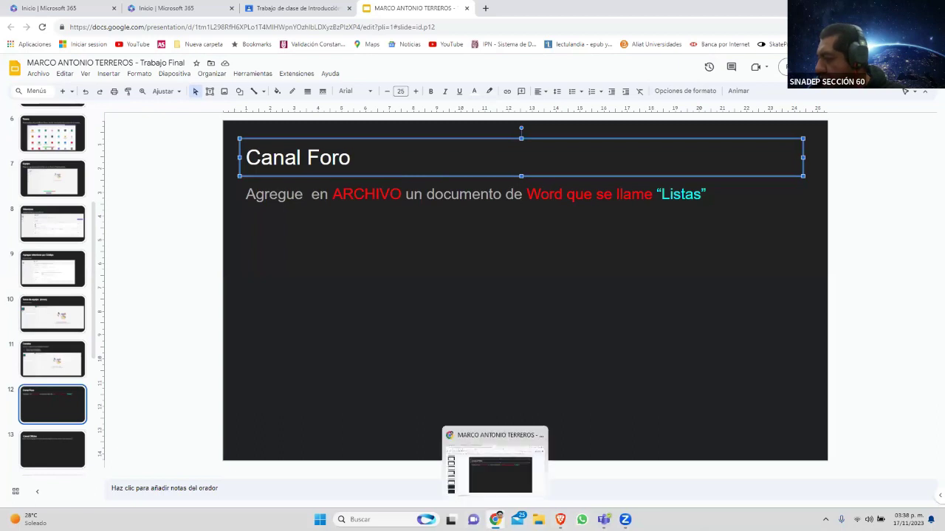
click(603, 519)
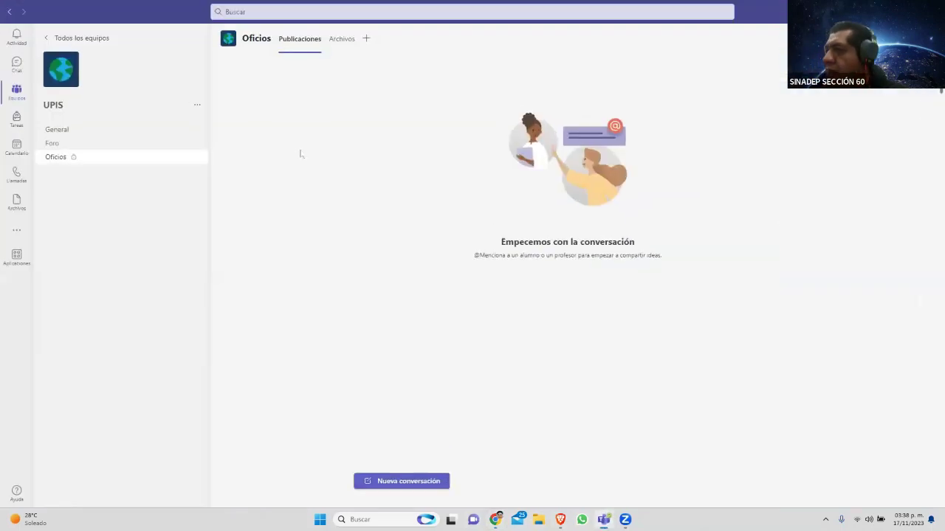
click(66, 143)
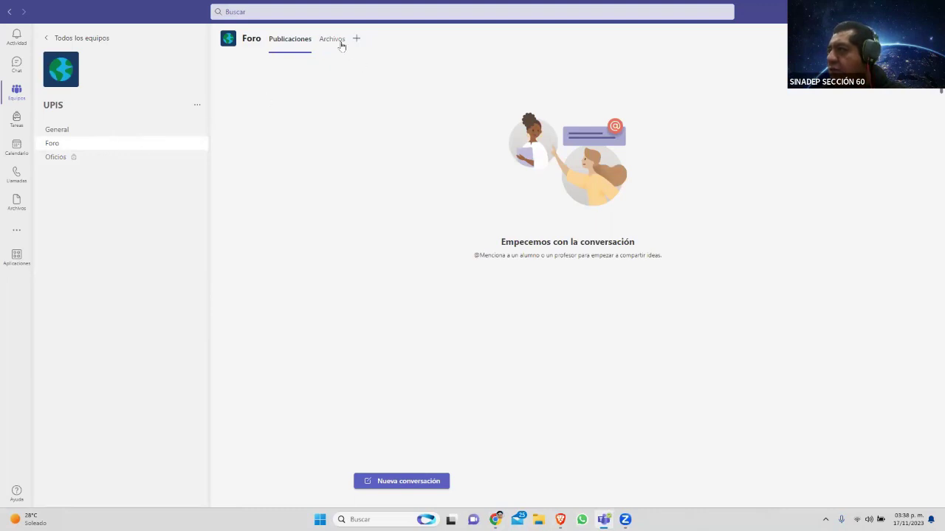
click(333, 40)
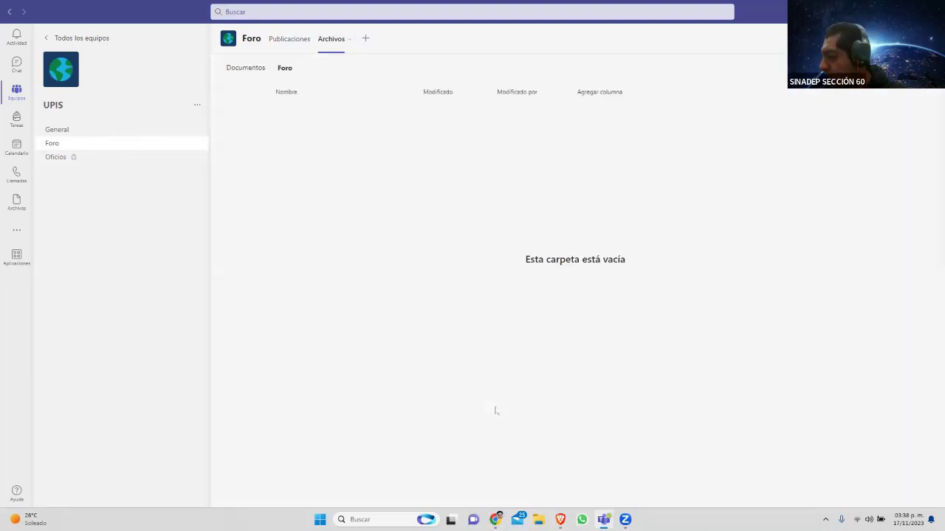
key(alt+Tab)
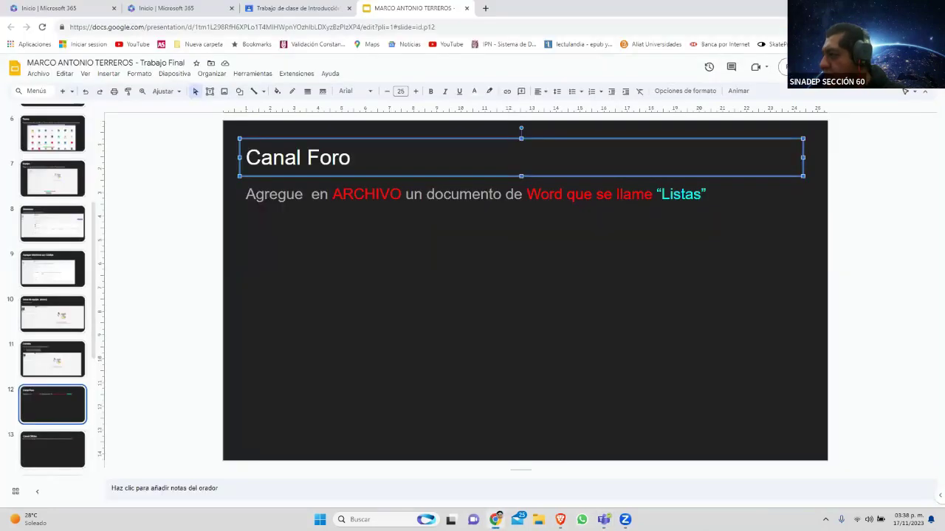
key(alt+Tab)
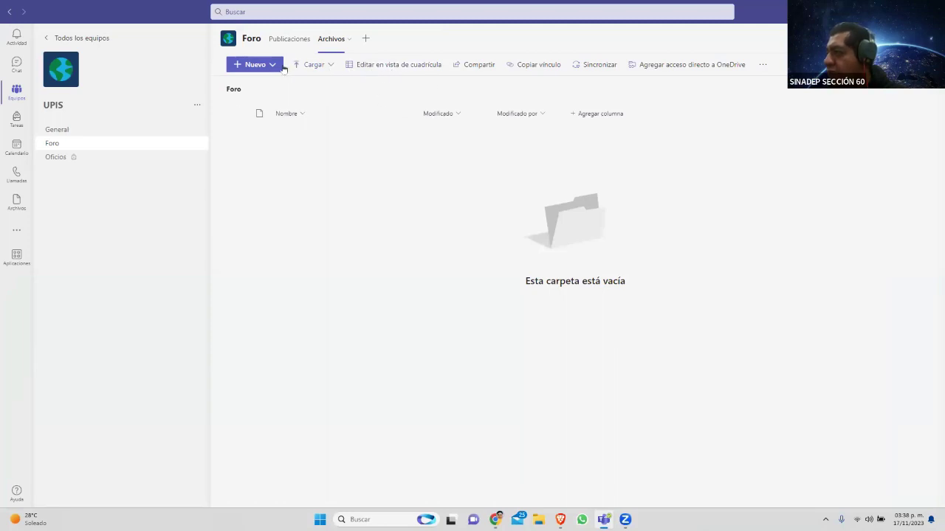
click(273, 67)
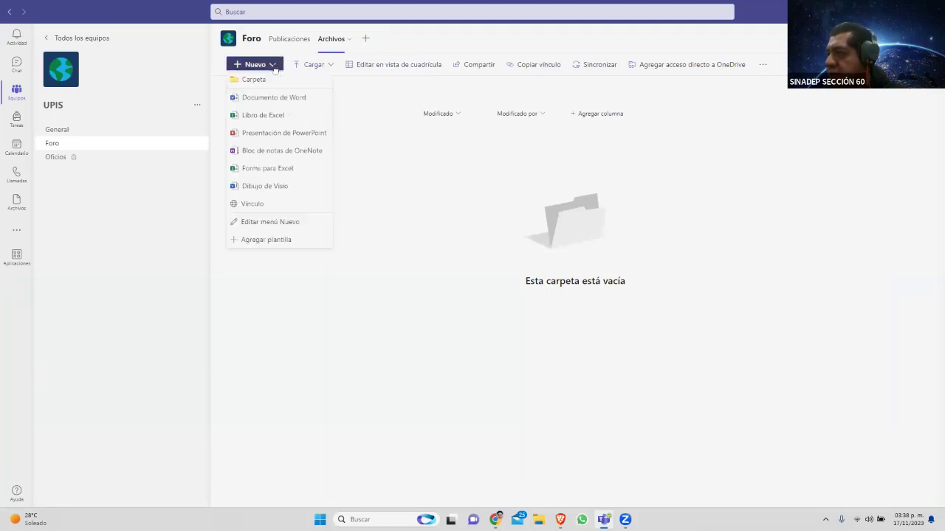
click(291, 99)
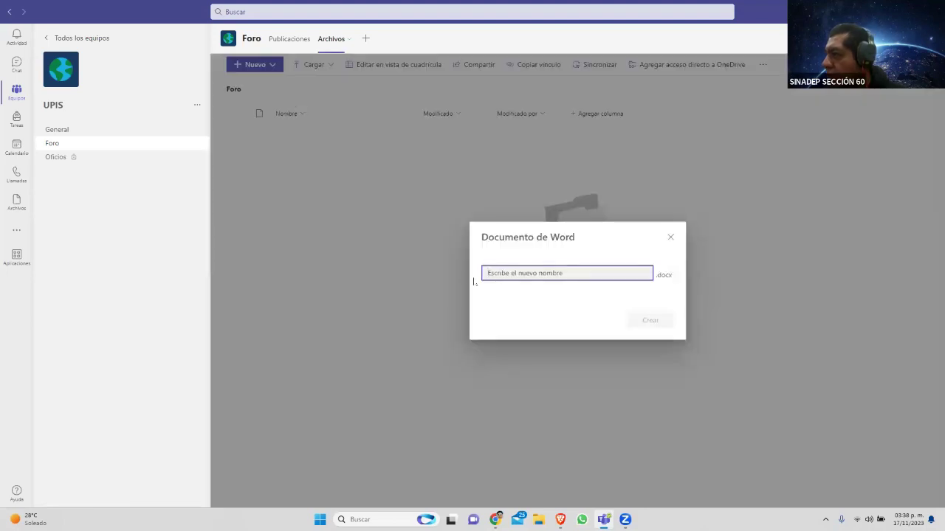
text(L)
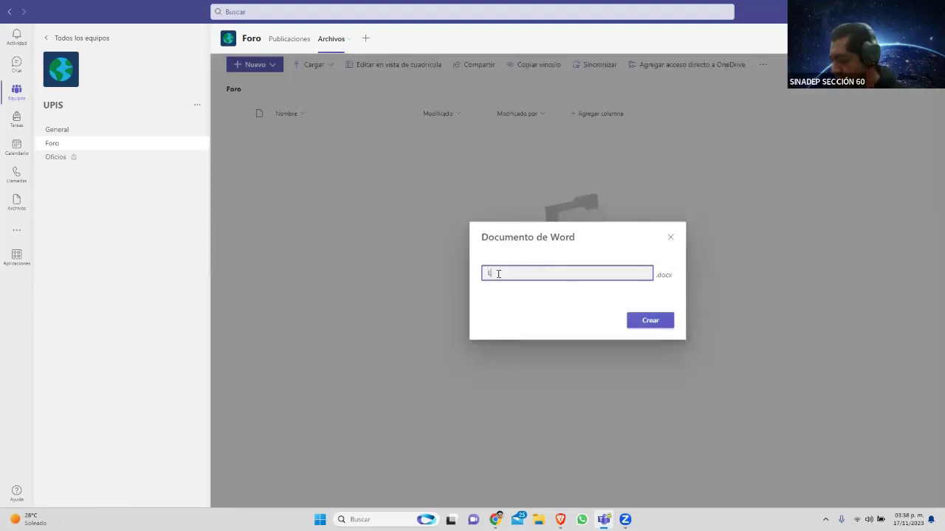
text(istas)
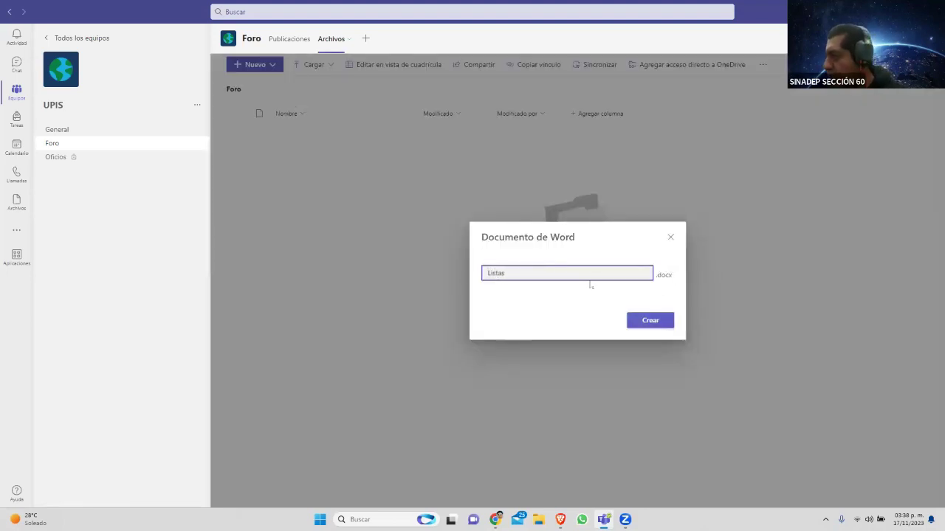
click(660, 325)
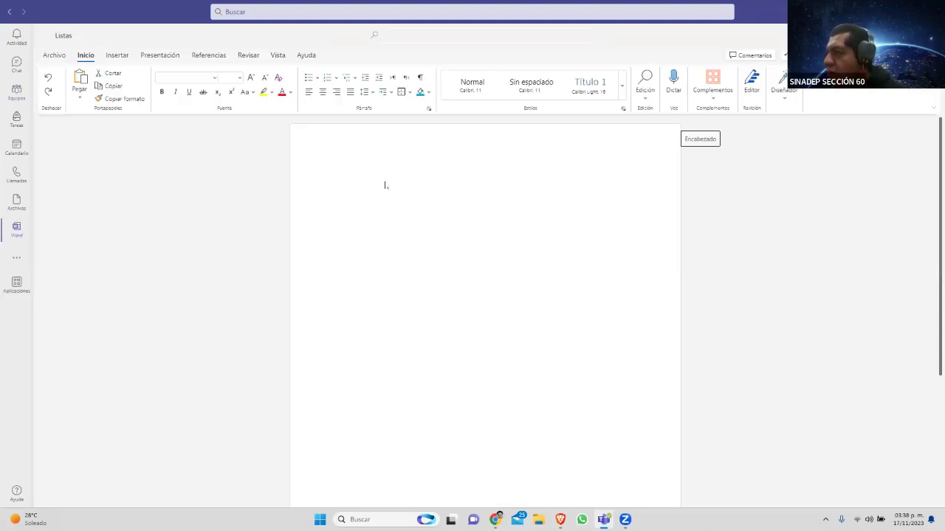
Type the sample text 'Ejemplo de listas' into the Listas document.
text(Ejemplo)
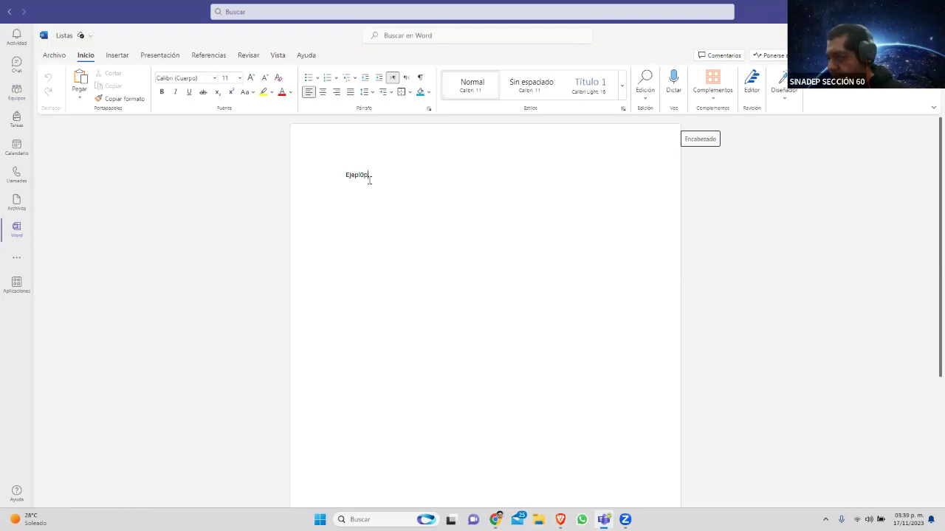
key(BackSpace)
key(BackSpace)
key(BackSpace)
key(BackSpace)
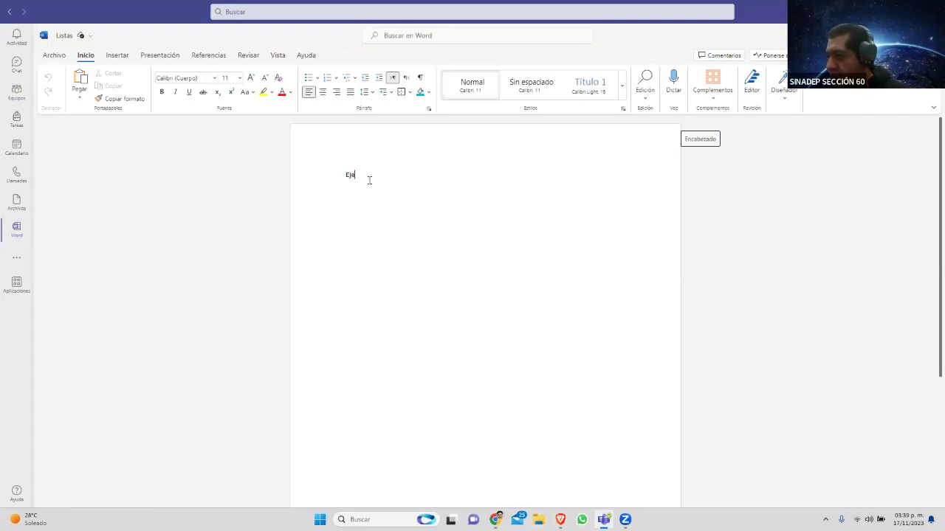
text(mplo)
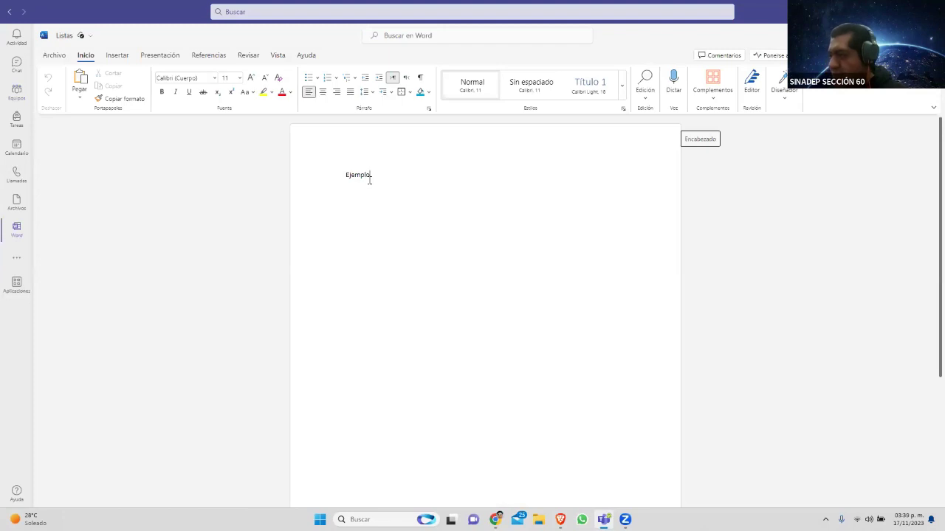
text( de listas)
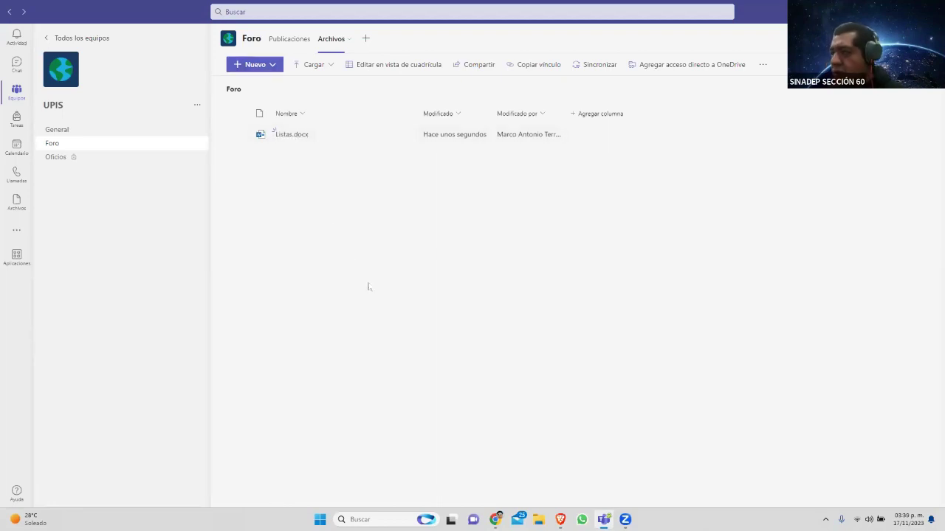
Snip Foro's files listing Listas.docx and paste it onto the Canal Foro slide.
key(super+shift+s)
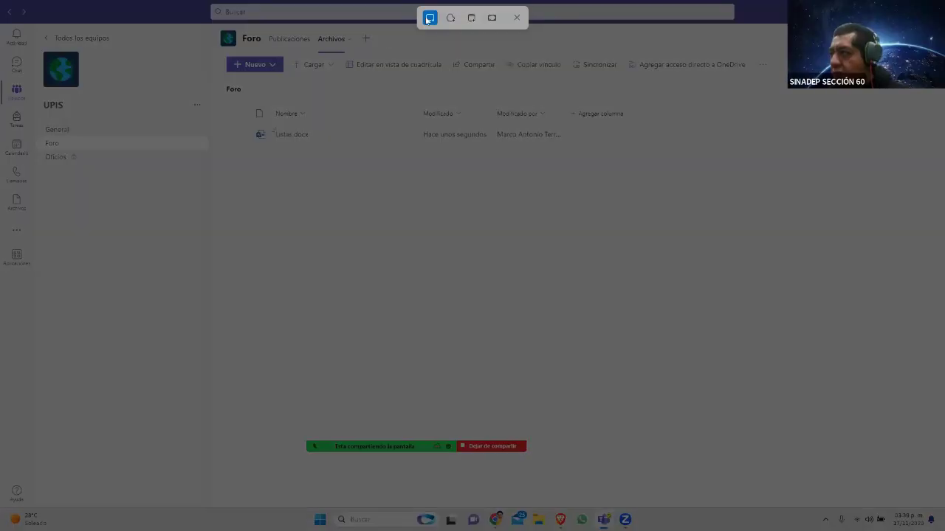
drag(400, 80, 904, 367)
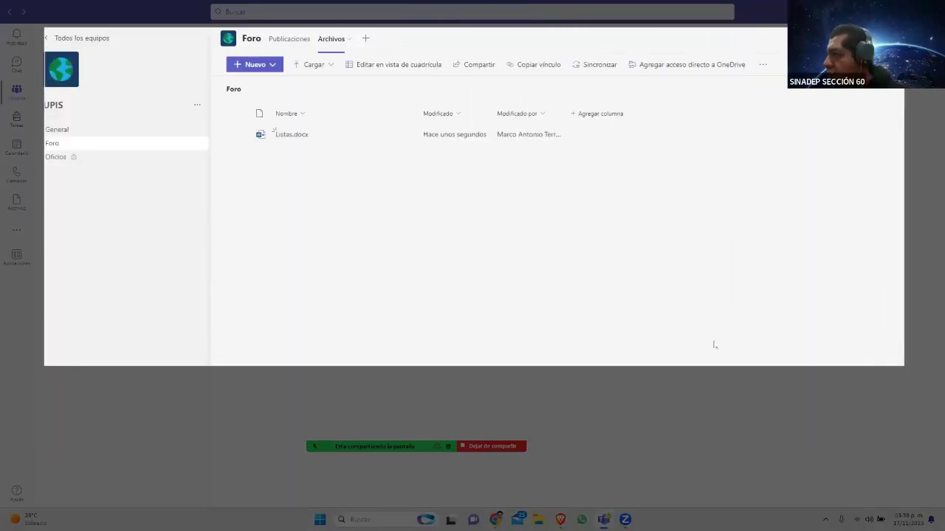
key(alt+Tab)
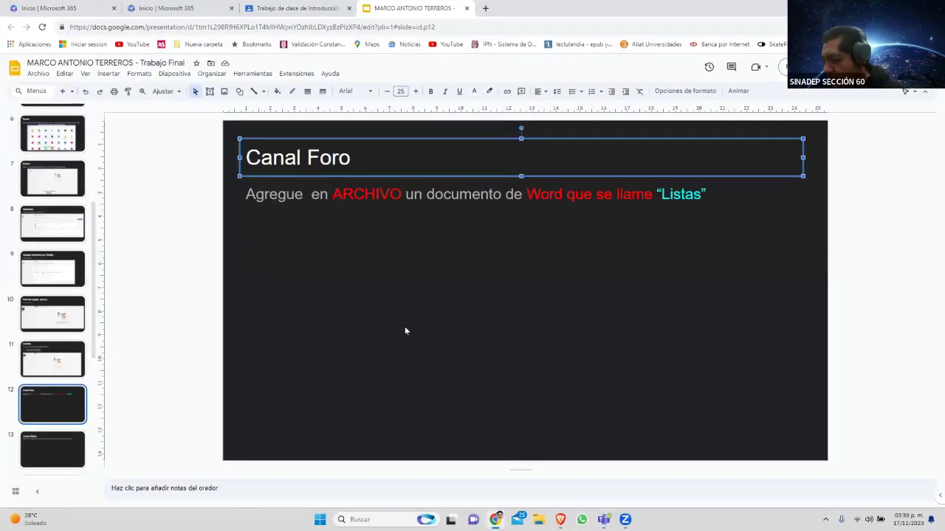
key(ctrl+v)
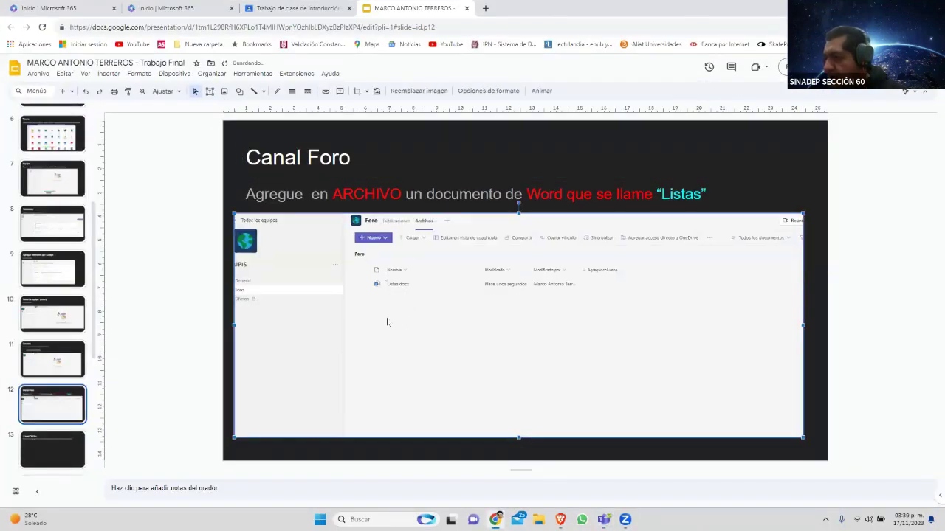
click(62, 446)
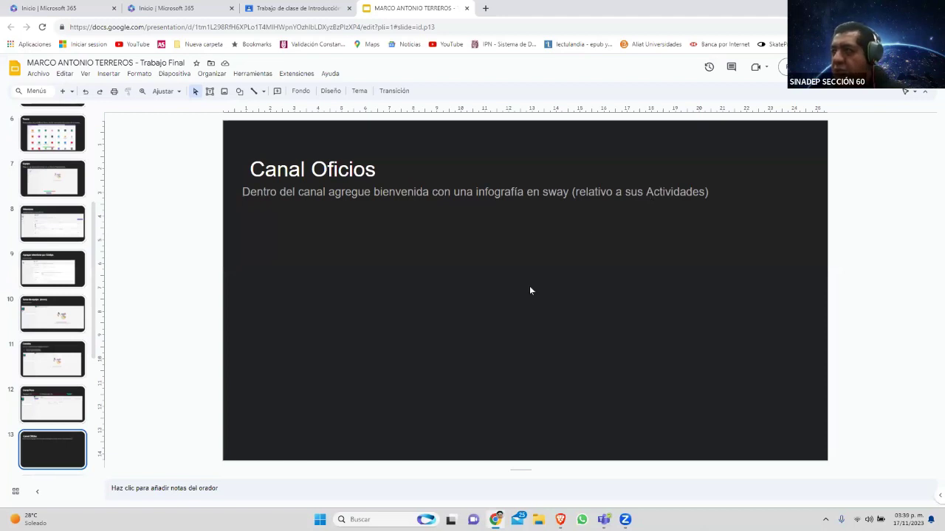
Launch Sway from the Microsoft 365 app launcher and open the Herramientas Virtuales sway.
click(52, 8)
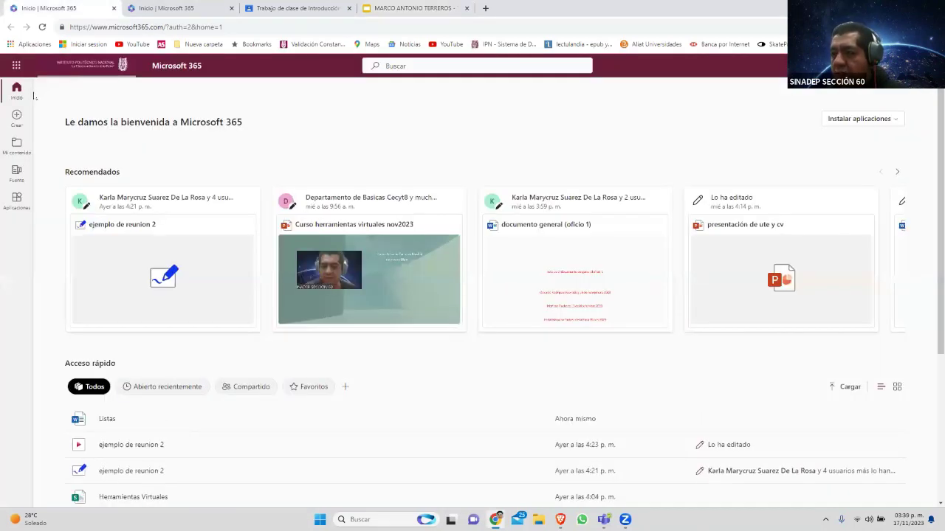
click(15, 68)
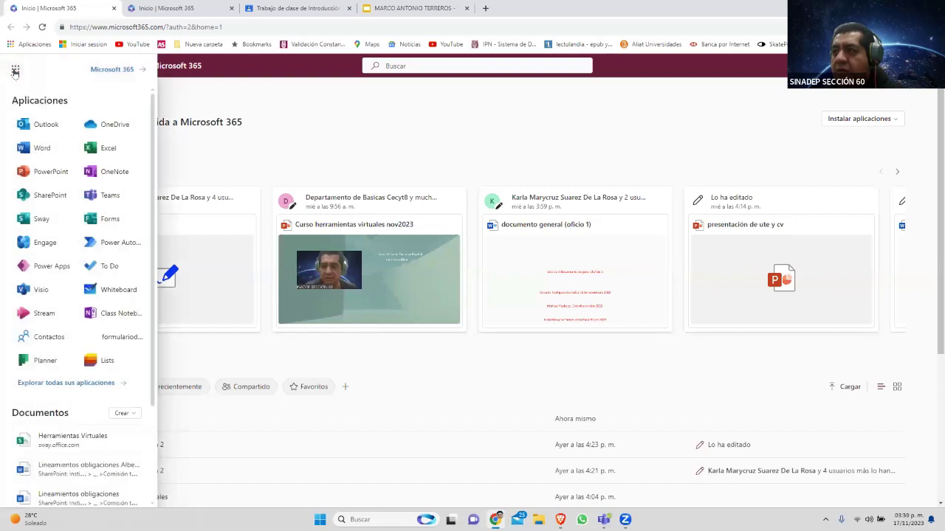
click(55, 217)
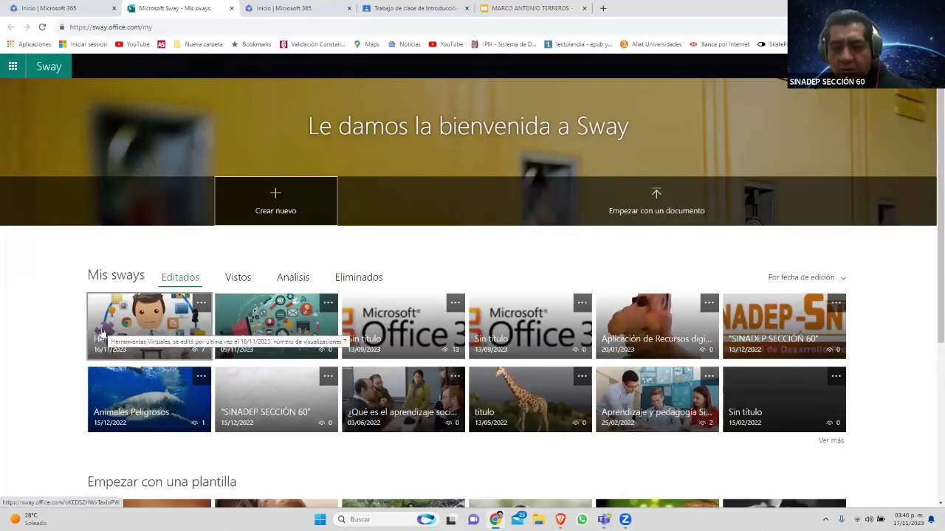
click(136, 322)
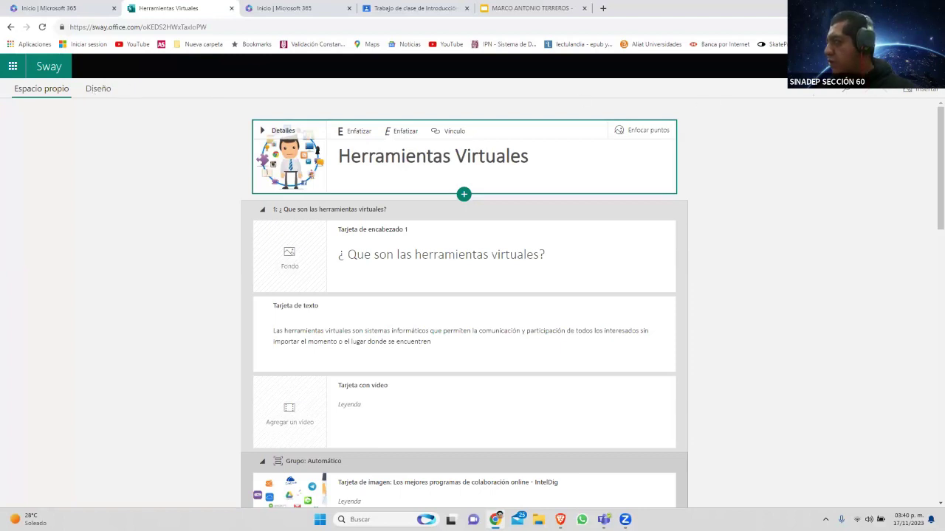
Copy the Herramientas Virtuales sway's anyone-with-the-link view link, then return to Teams.
click(871, 67)
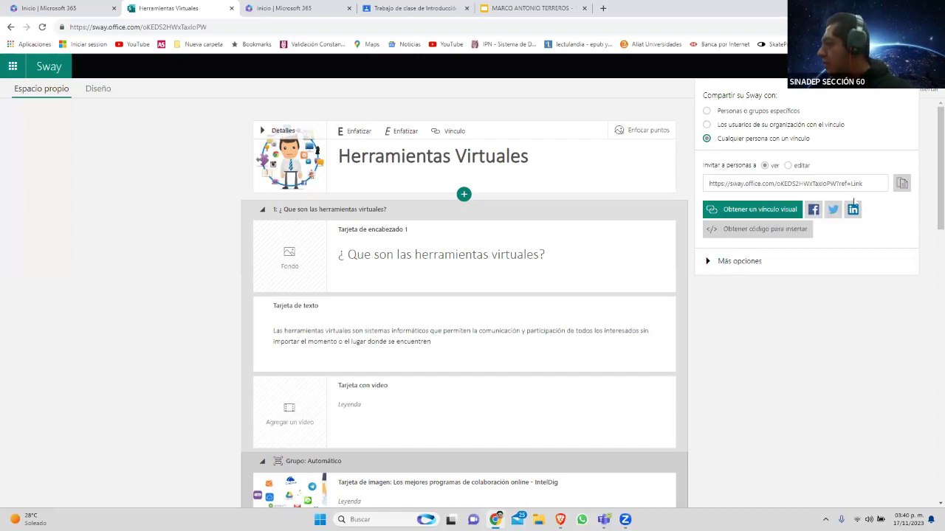
click(898, 186)
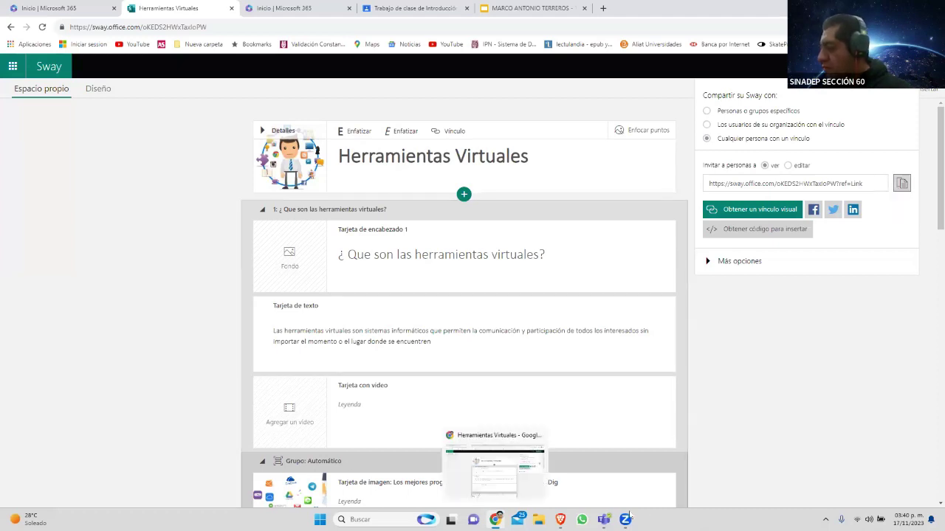
click(604, 520)
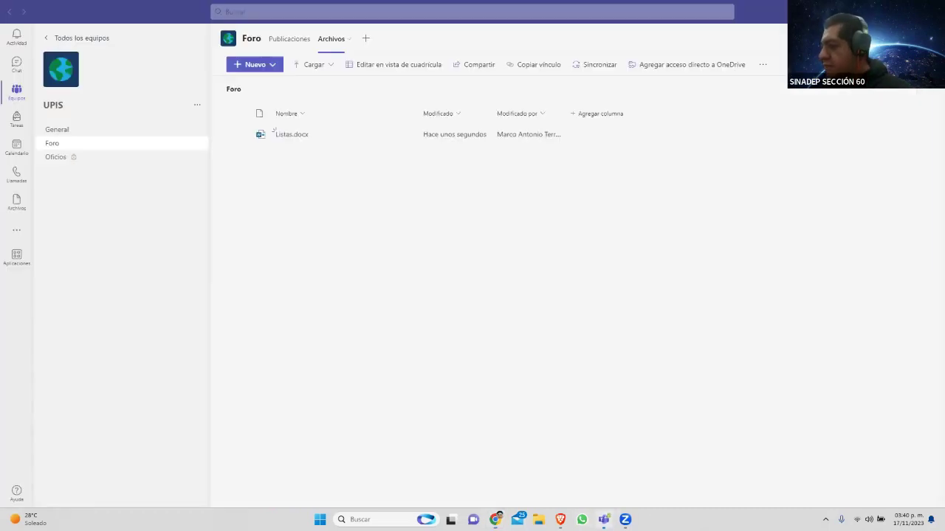
Start a new conversation in the Oficios channel and type 'Bienvenidos al curso de herramientas', correcting the misspelling.
click(67, 158)
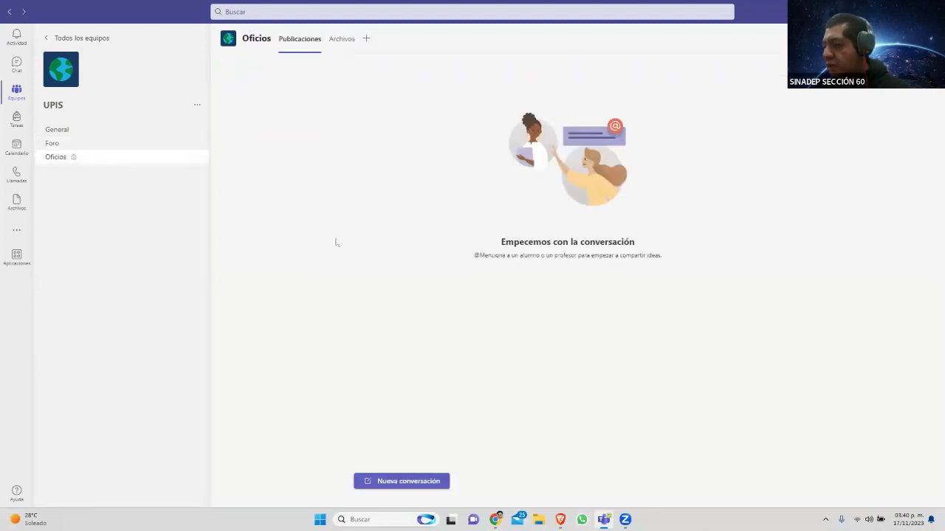
click(407, 481)
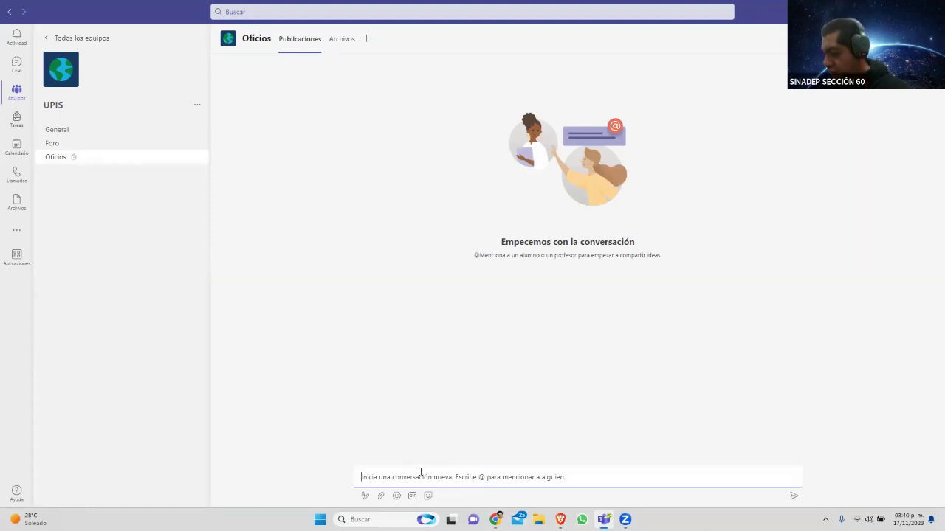
text(Bienv)
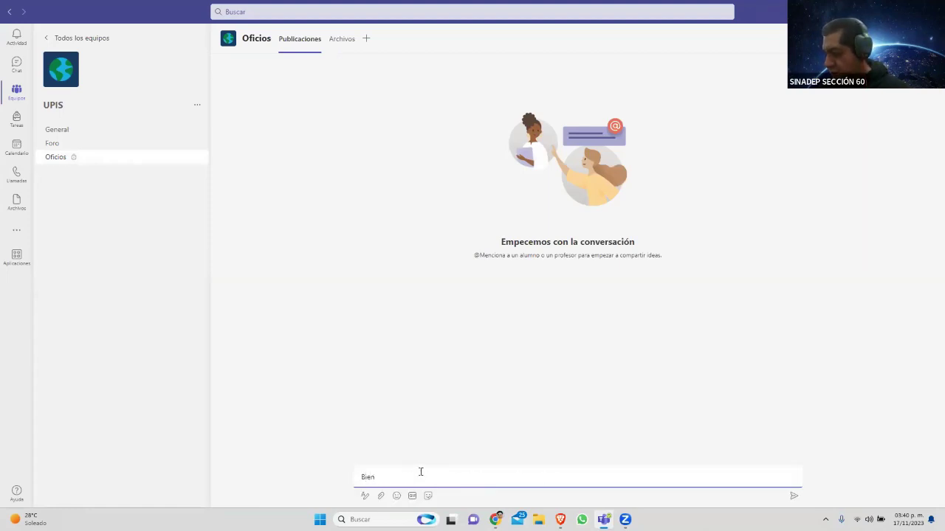
key(BackSpace)
text(n)
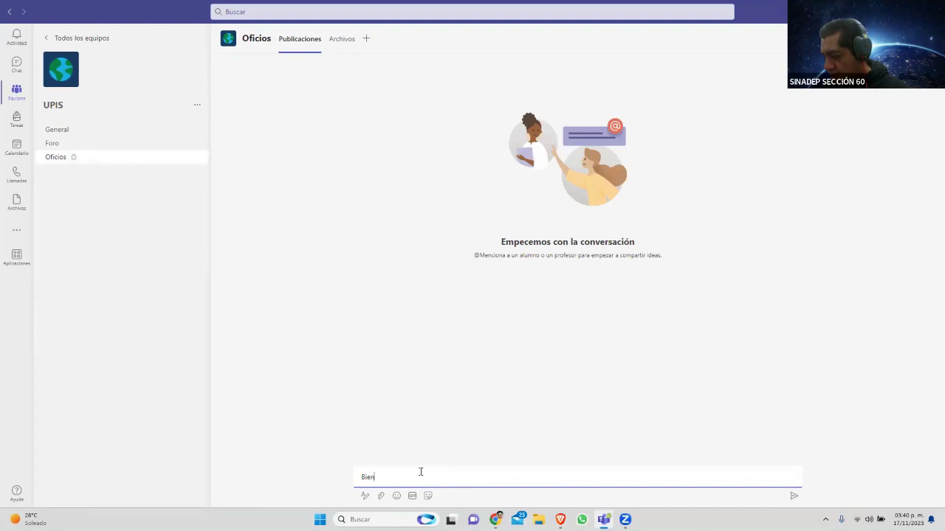
text(b)
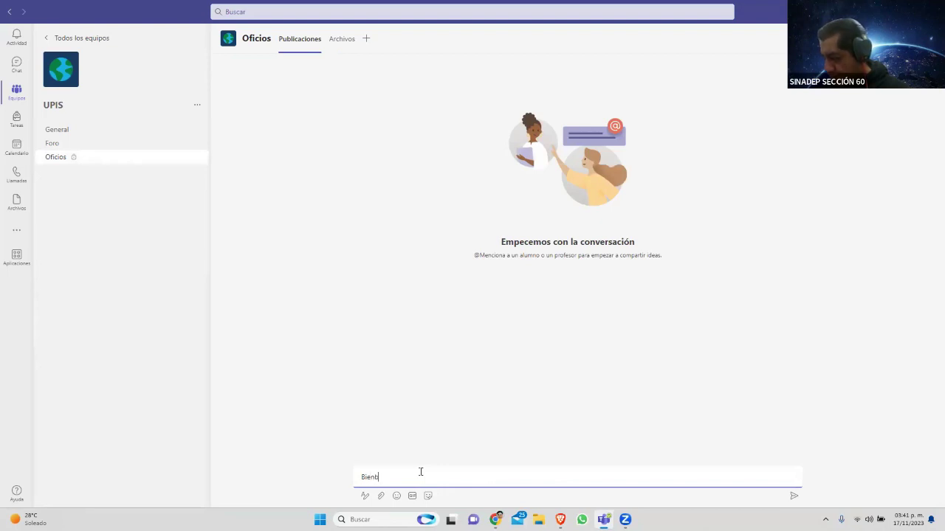
text(even)
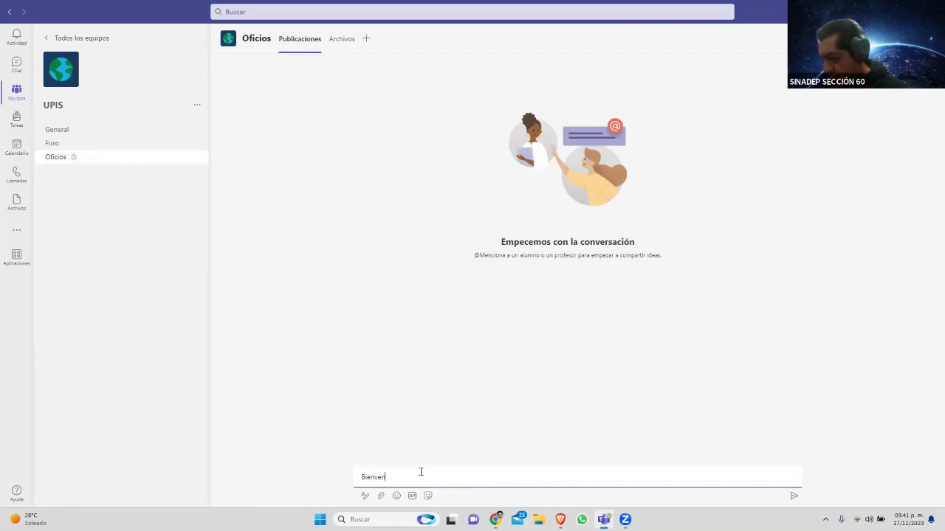
text(idos al )
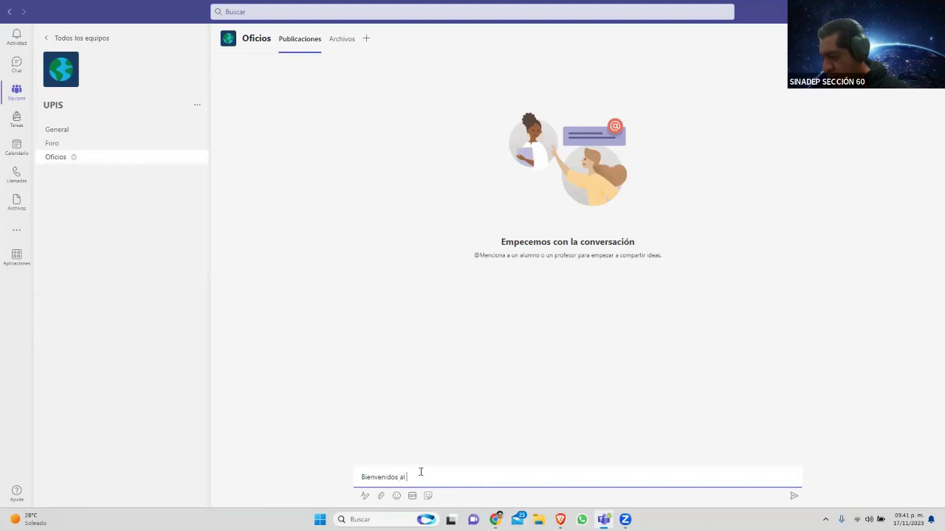
text(curso)
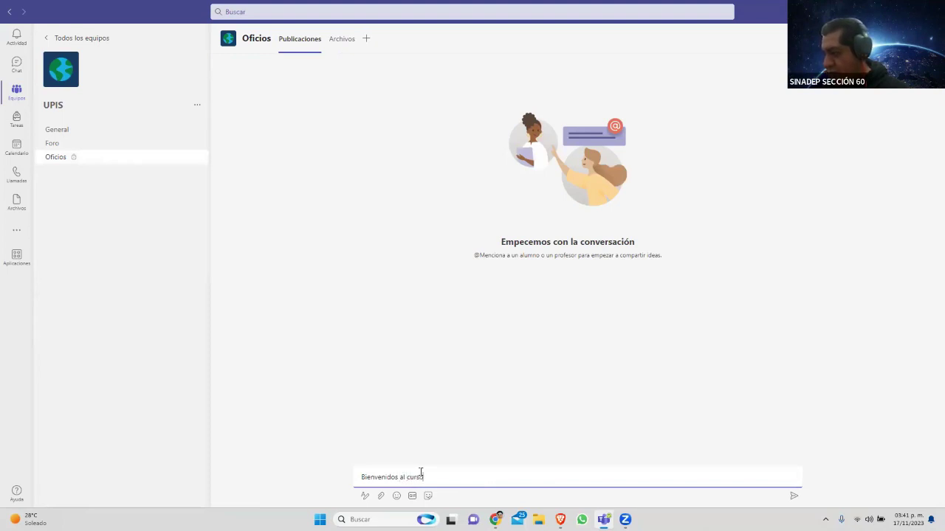
text( de herraier)
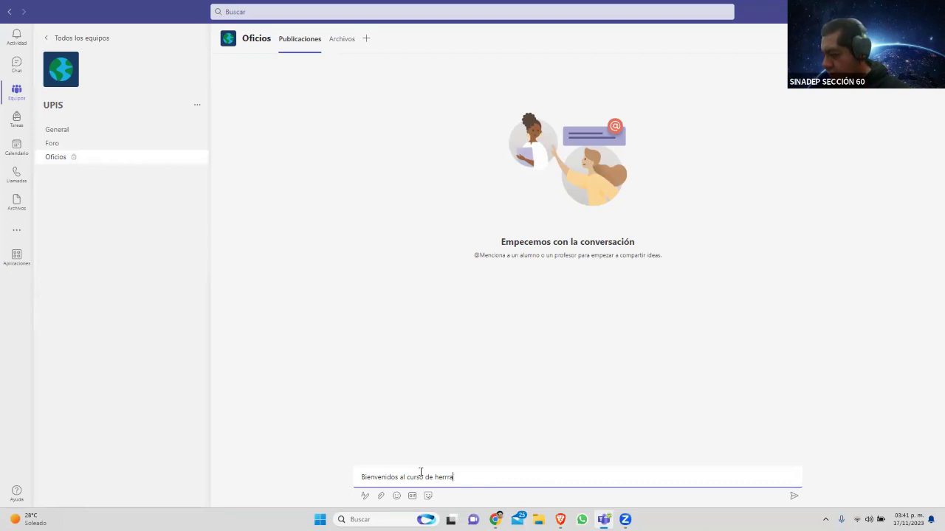
text(mientas)
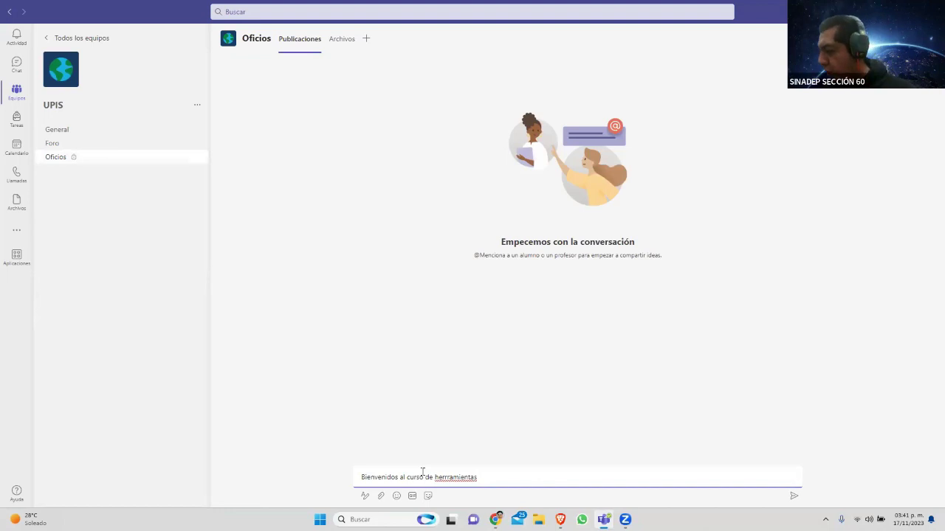
right_click(447, 477)
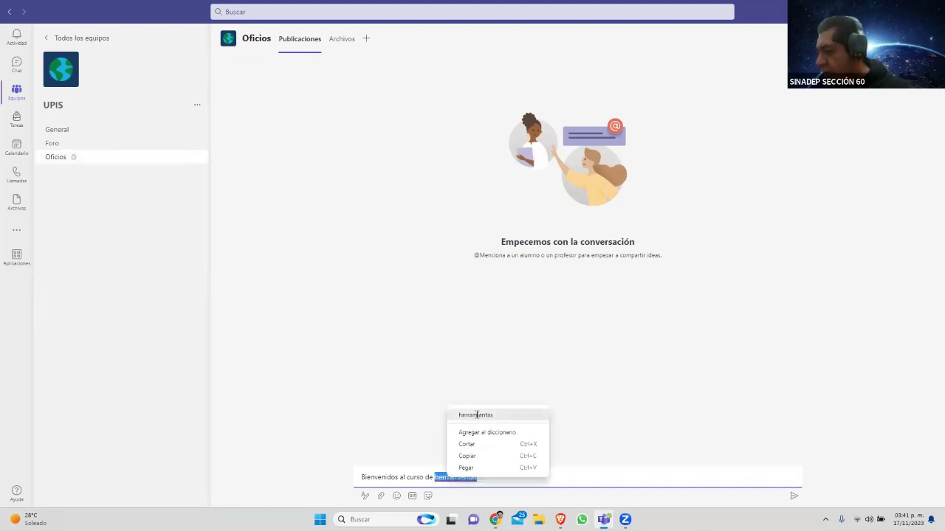
click(478, 416)
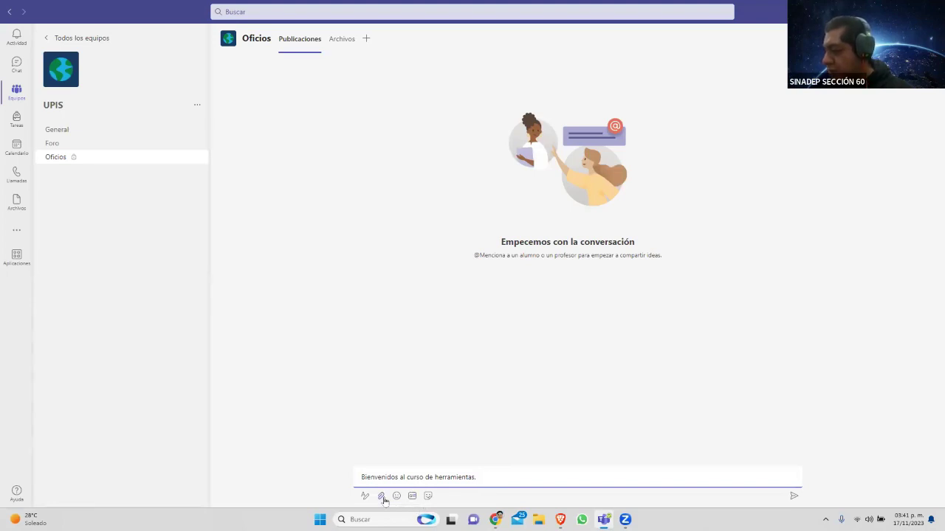
Paste the Herramientas Virtuales Sway link after the welcome text and post the message.
click(382, 496)
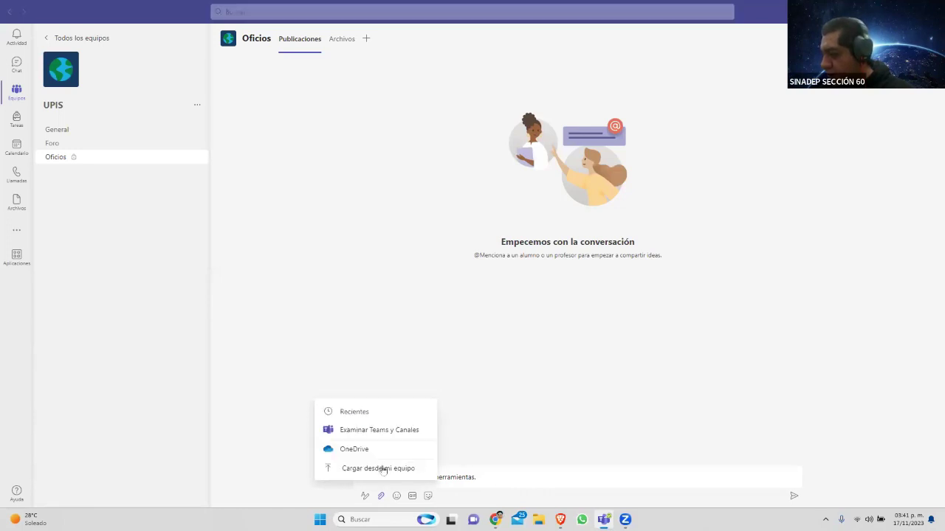
click(501, 478)
key(ctrl+v)
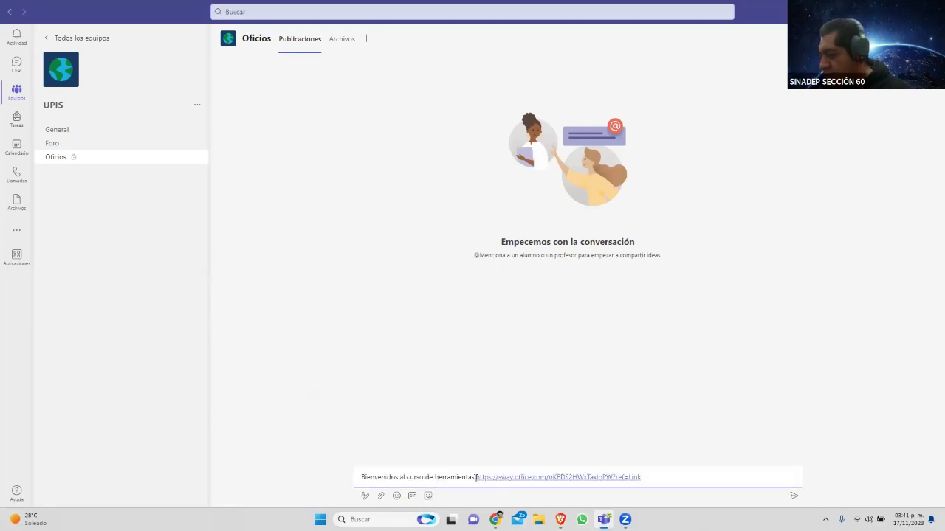
click(475, 477)
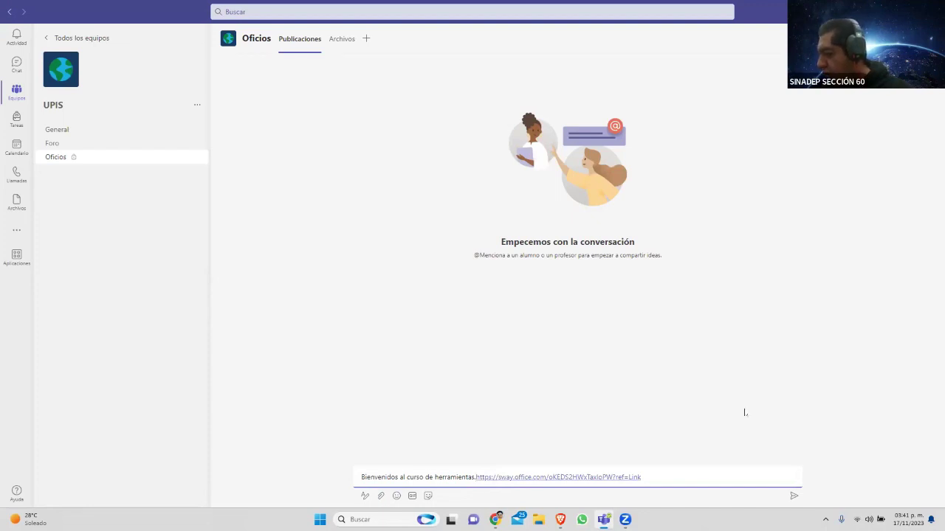
click(794, 497)
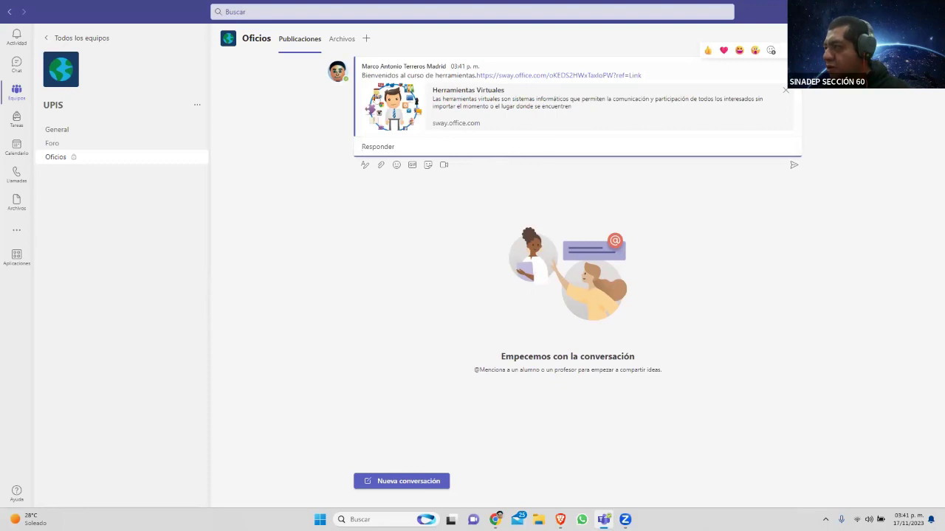
Open the posted Sway link to check it, then close it.
click(482, 104)
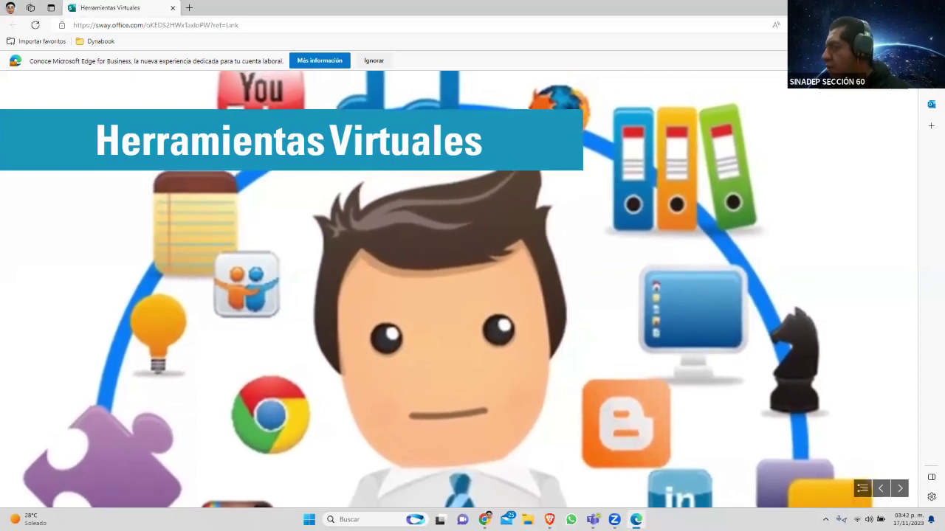
key(ctrl+w)
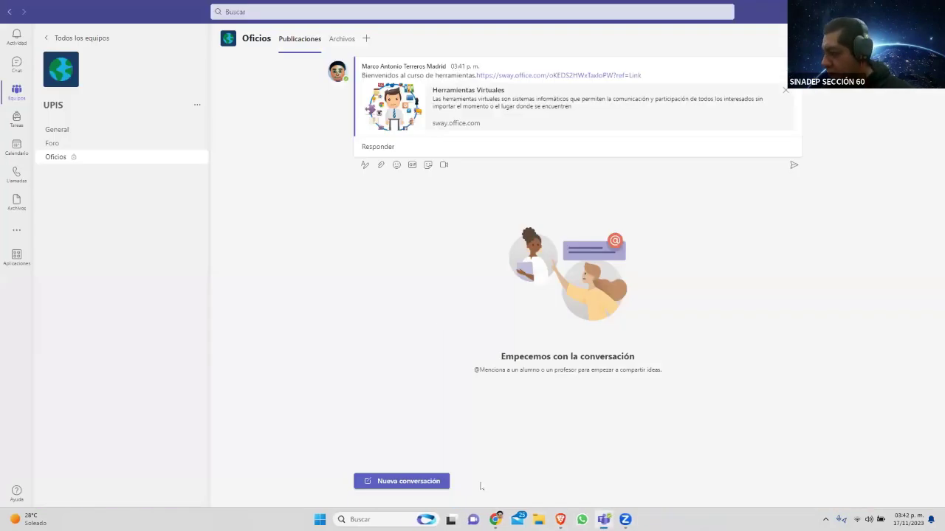
click(495, 520)
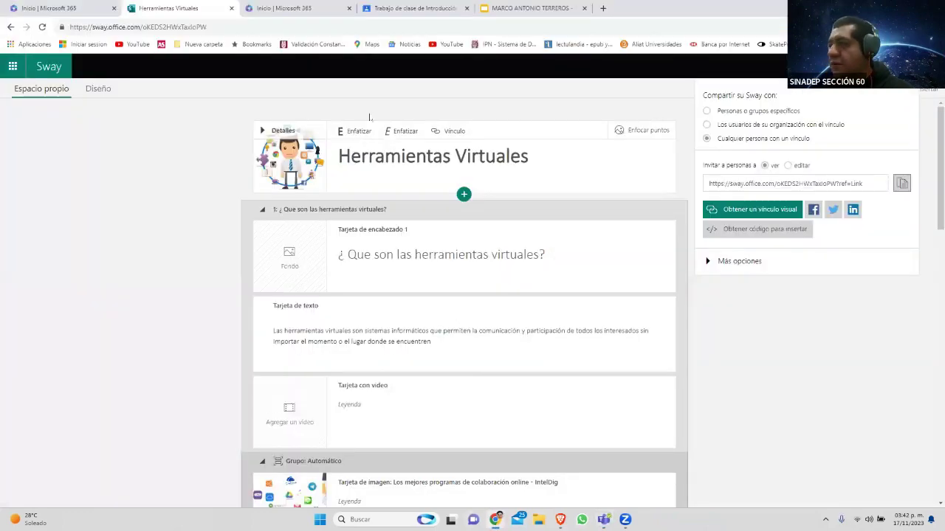
Glance at the Trabajo Final presentation, then return to Teams and start a screenshot of Oficios.
click(499, 7)
scroll(89, 346, down, 3)
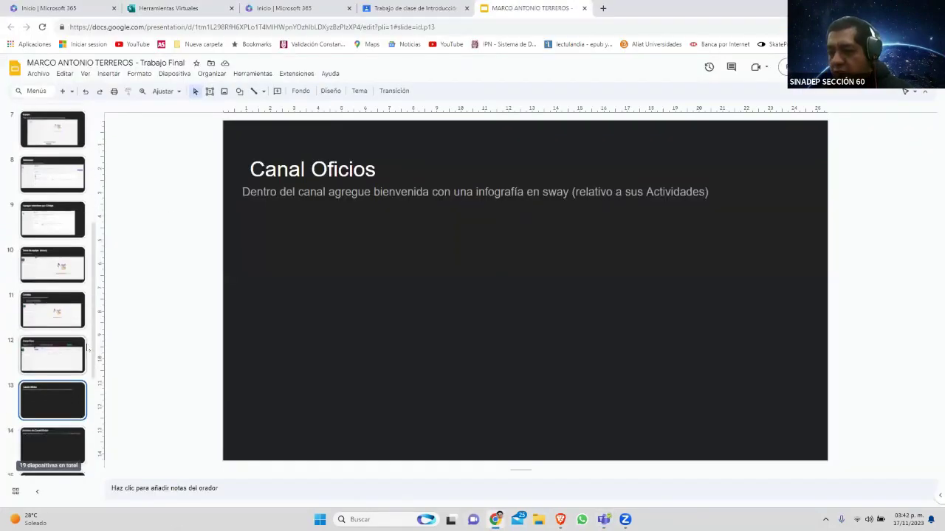
scroll(89, 347, down, 1)
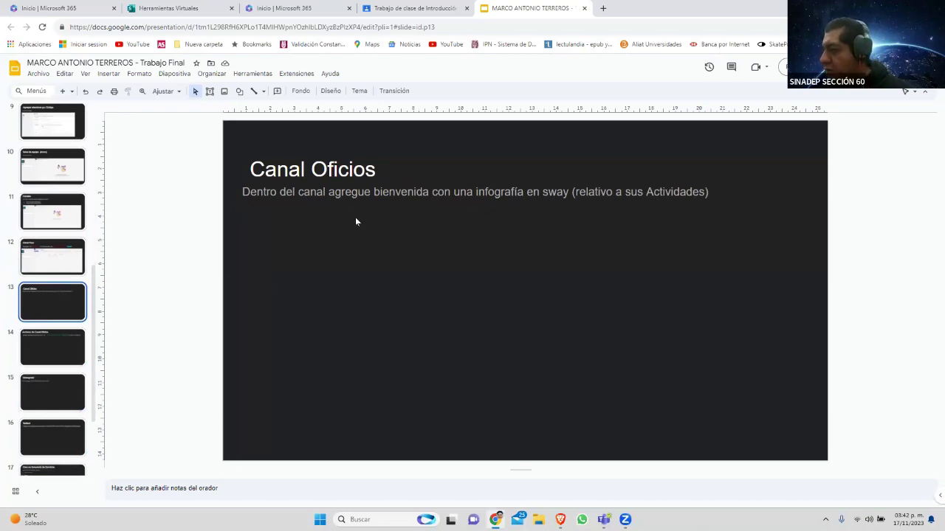
key(alt+Tab)
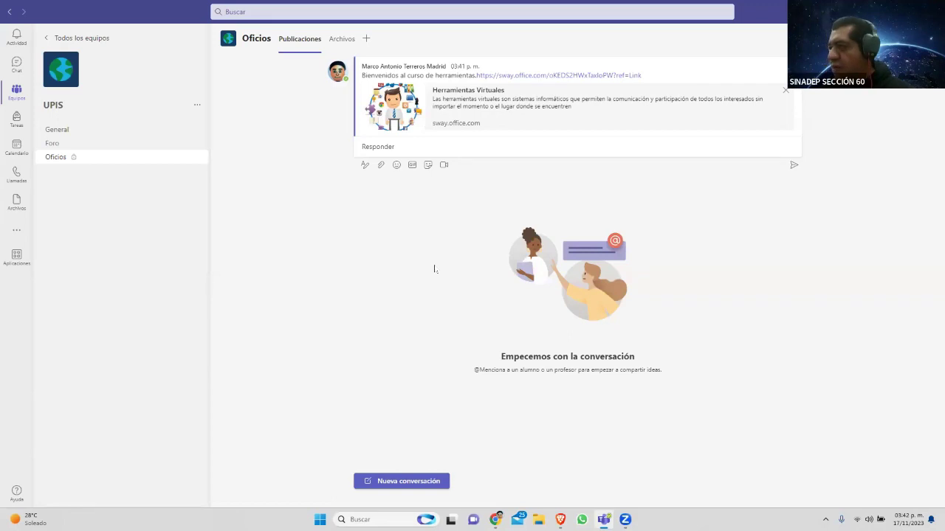
key(super+shift+s)
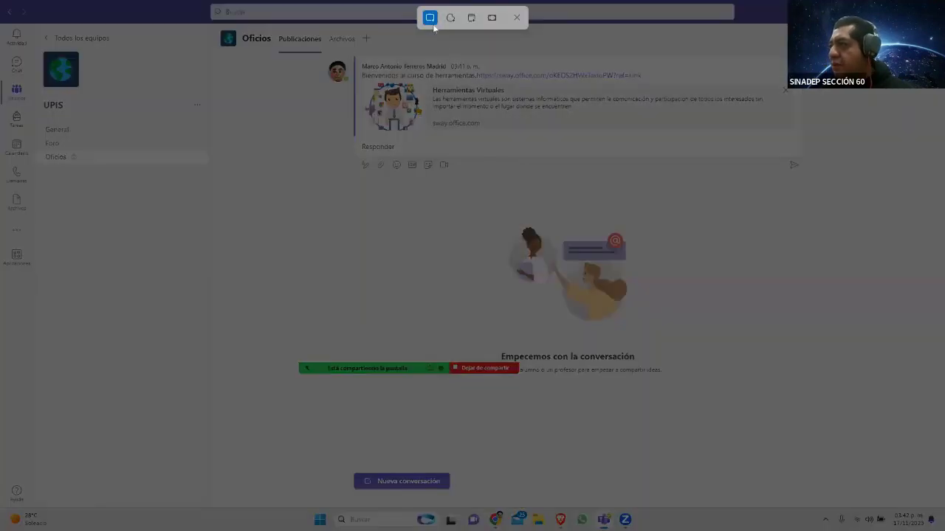
Snip the Oficios channel with the Sway post, paste it onto slide 13 nudged upward, then go to slide 14.
drag(51, 32, 931, 347)
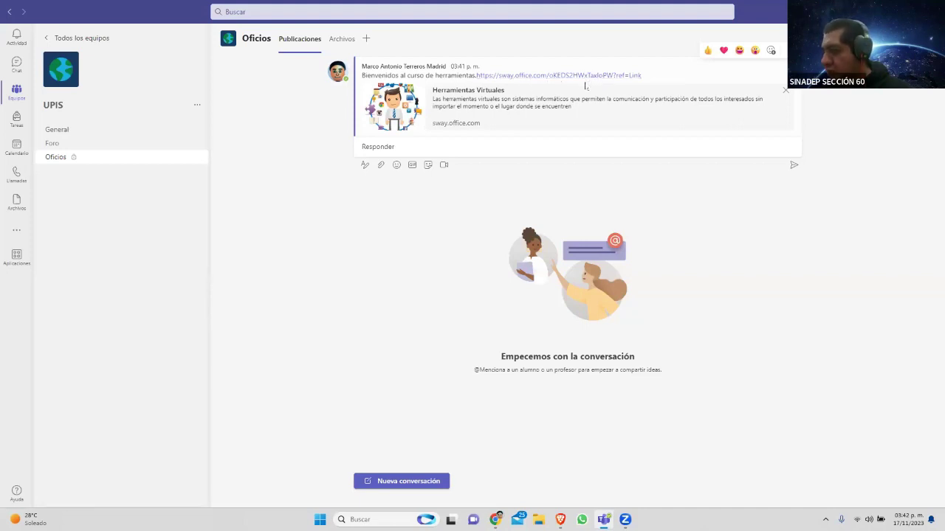
key(alt+Tab)
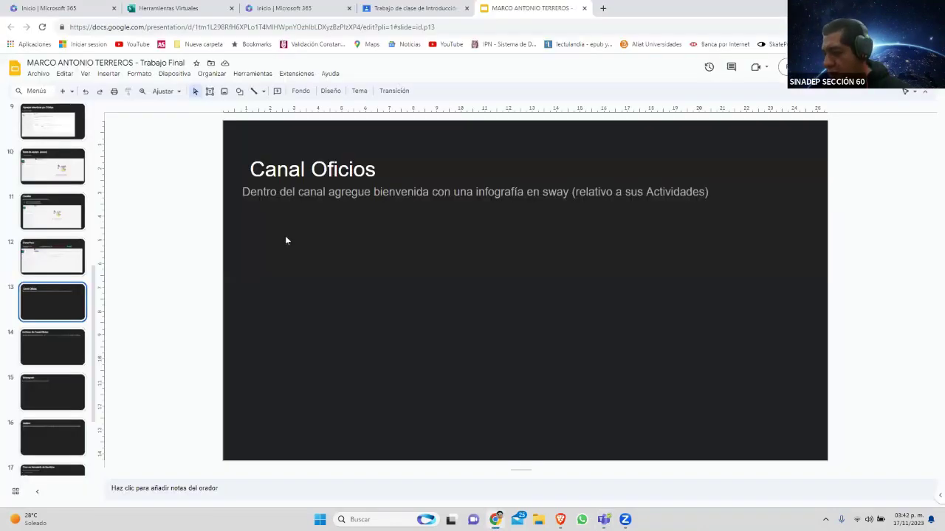
key(ctrl+v)
drag(578, 276, 577, 262)
click(496, 422)
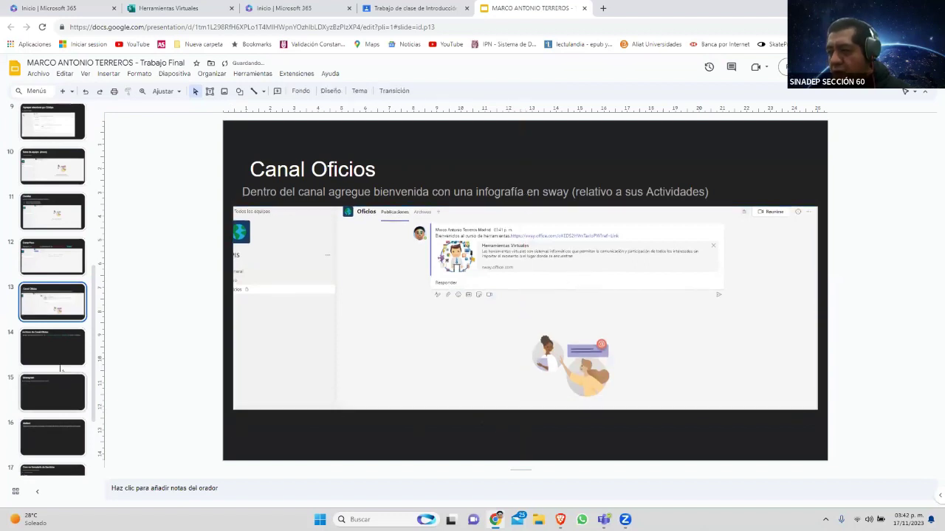
click(58, 361)
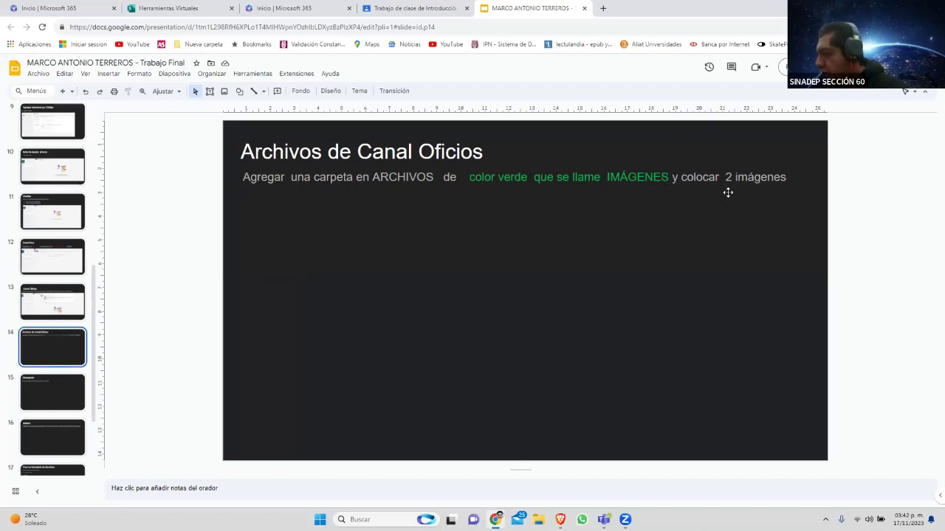
In the Oficios channel's files, create a new green folder named 'imagenes'.
click(604, 520)
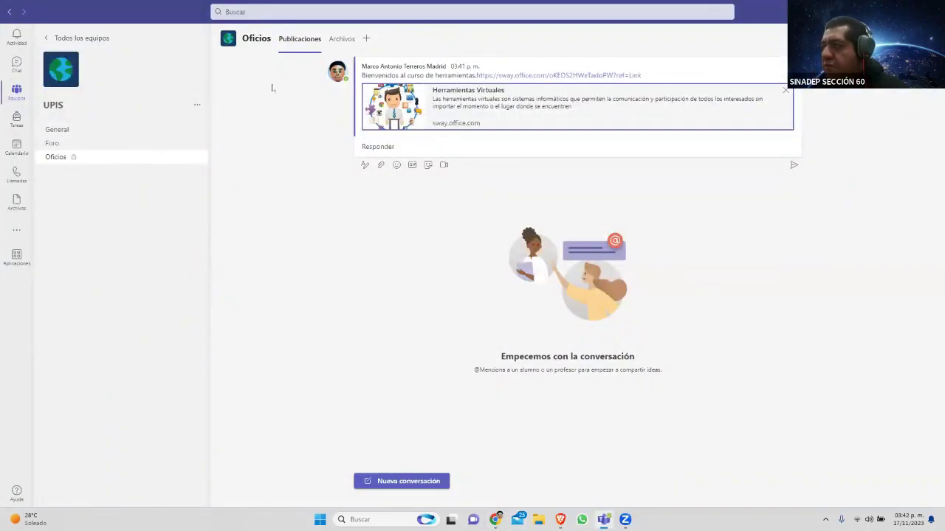
click(341, 41)
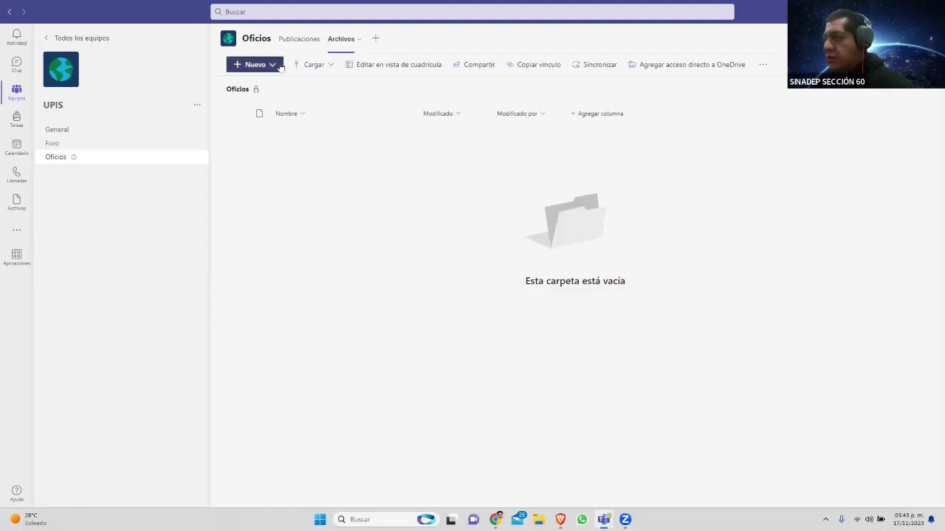
click(279, 67)
click(259, 84)
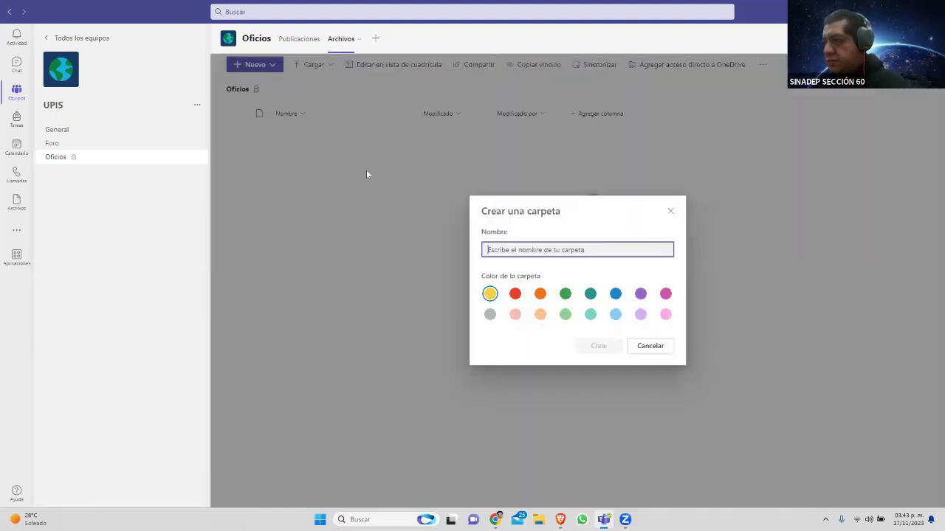
click(565, 294)
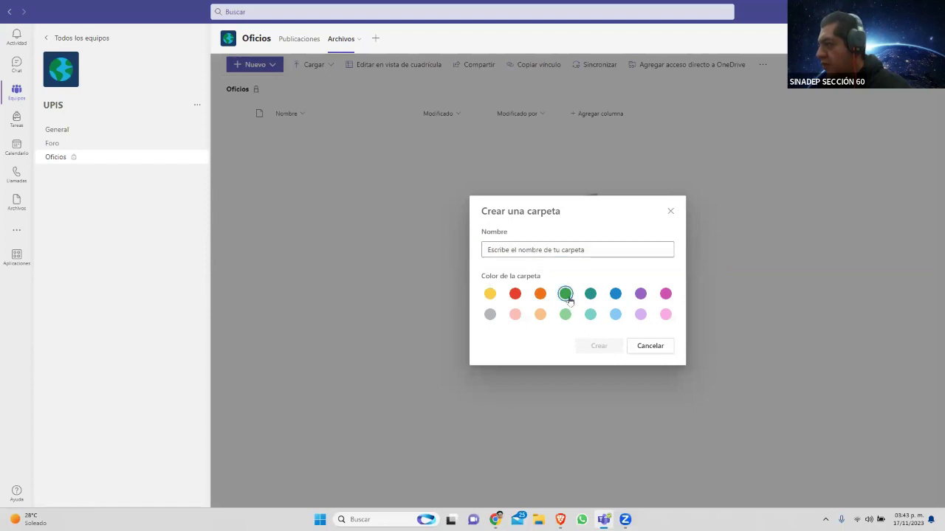
click(525, 250)
text(C)
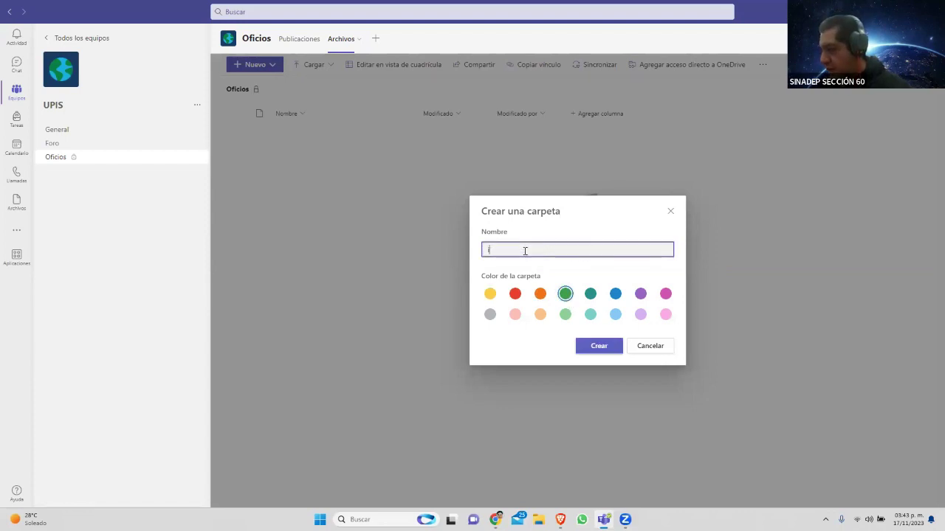
text(m)
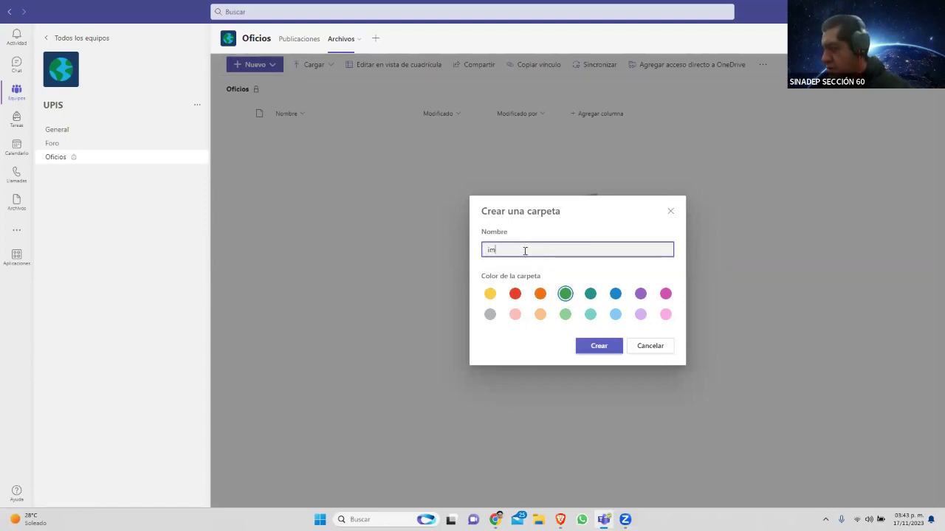
text(magenes)
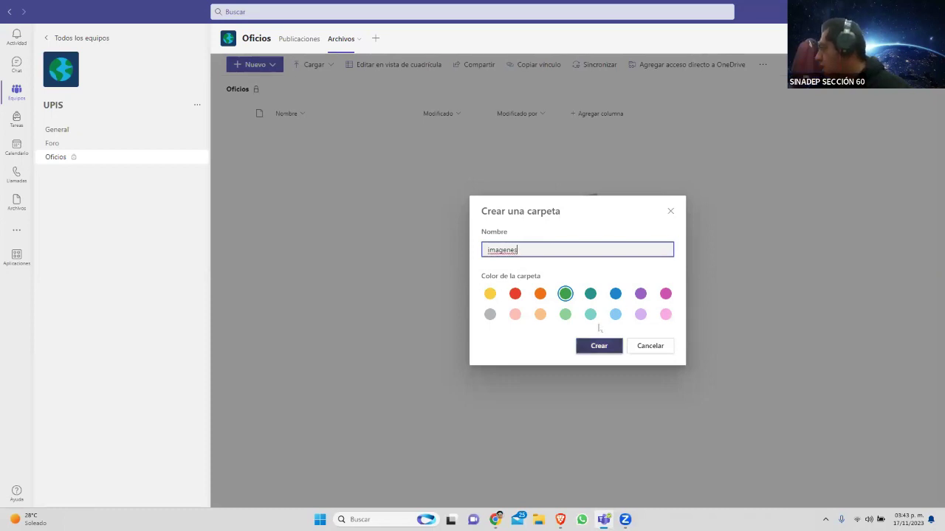
key(Return)
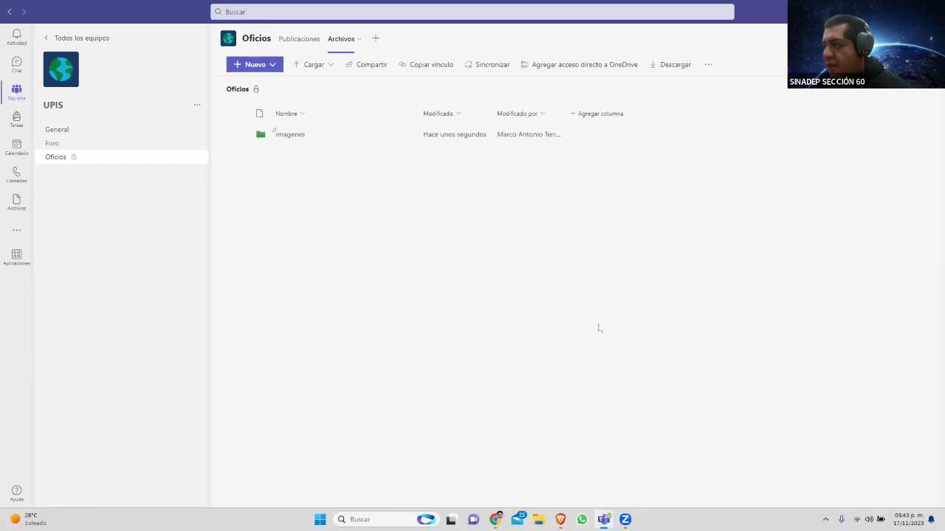
Open the imagenes folder, briefly rechecking the slide's folder instructions.
click(295, 135)
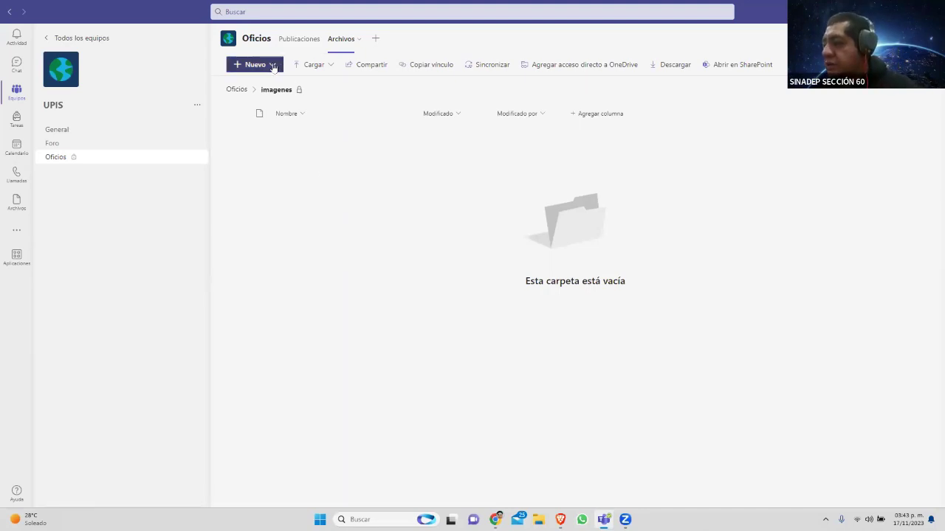
key(alt+Tab)
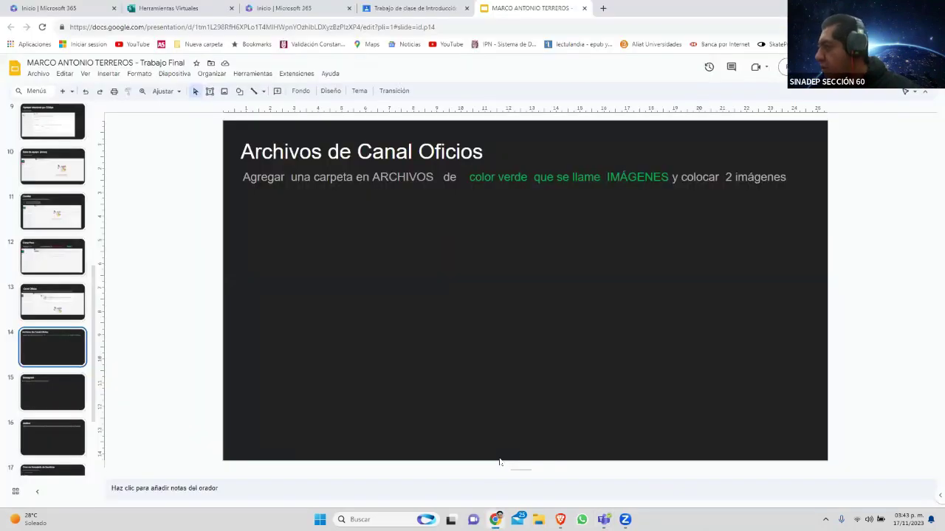
key(alt+Tab)
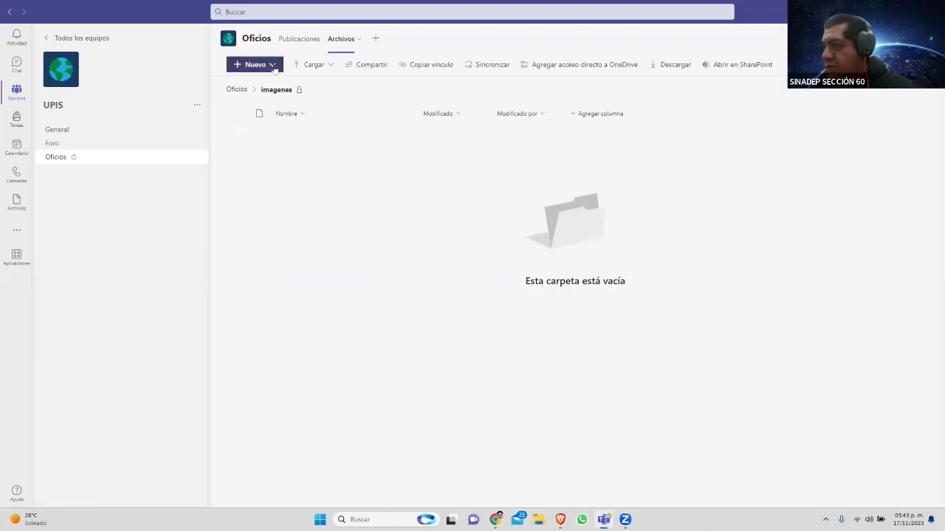
Upload the 1200px Instituto Politécnico Nacional logo and BAILE (17).gif into the imagenes folder.
click(274, 66)
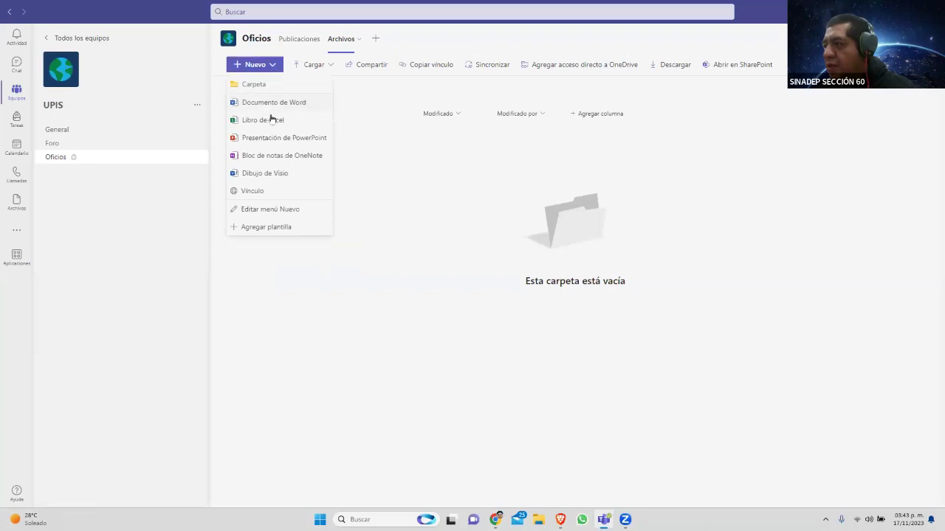
click(384, 221)
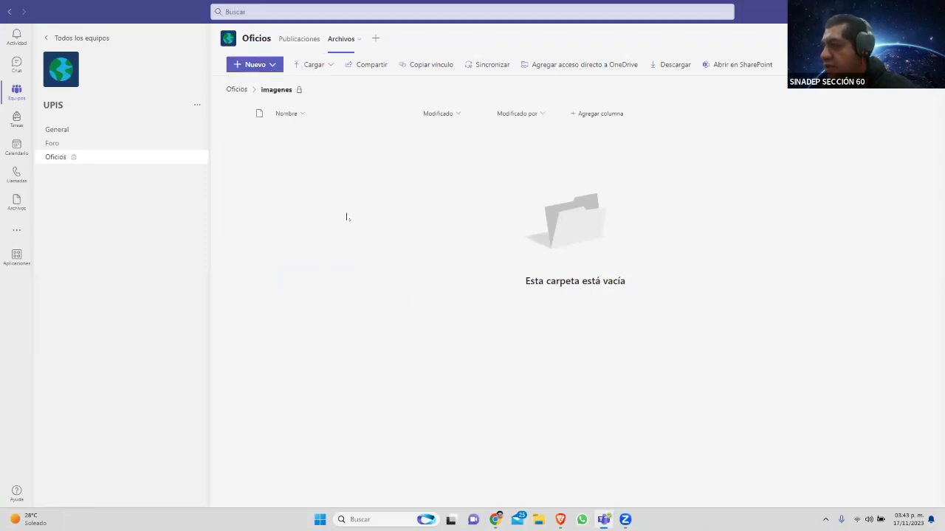
click(311, 70)
click(325, 89)
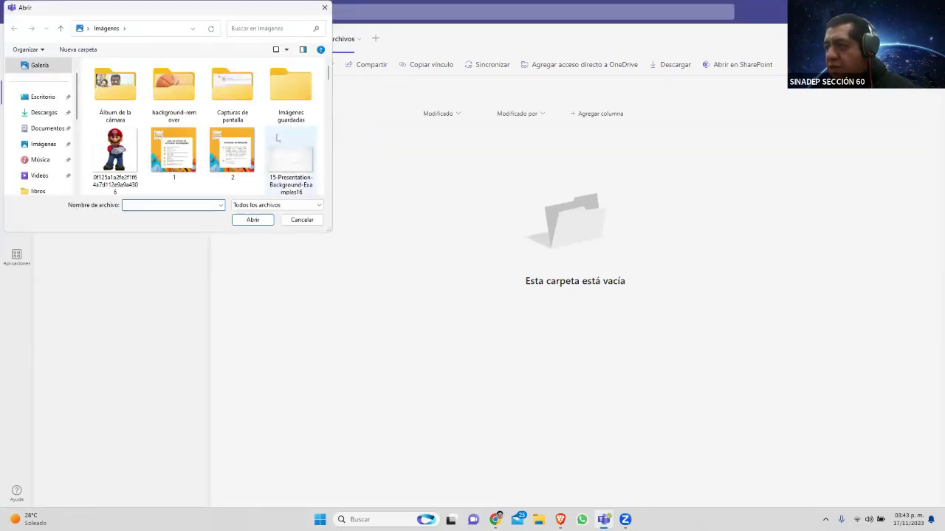
scroll(272, 139, down, 1)
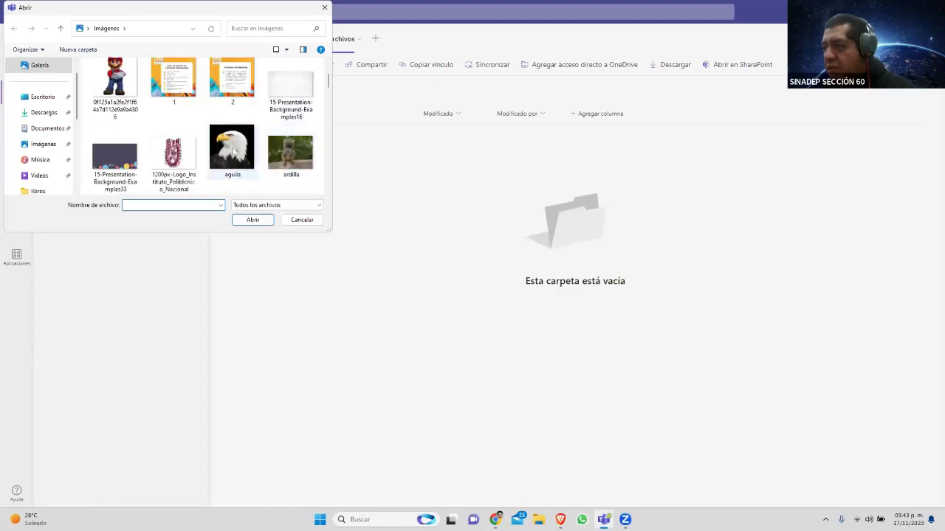
click(184, 163)
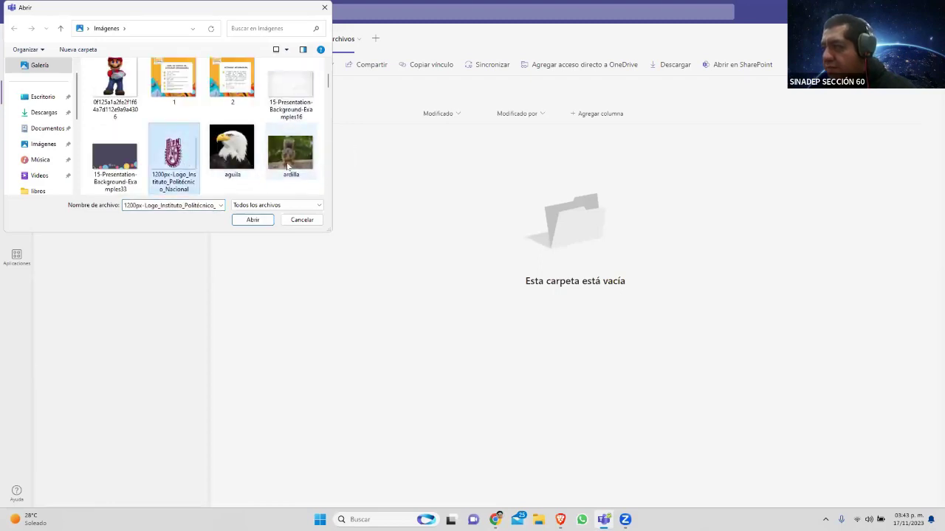
scroll(288, 167, down, 2)
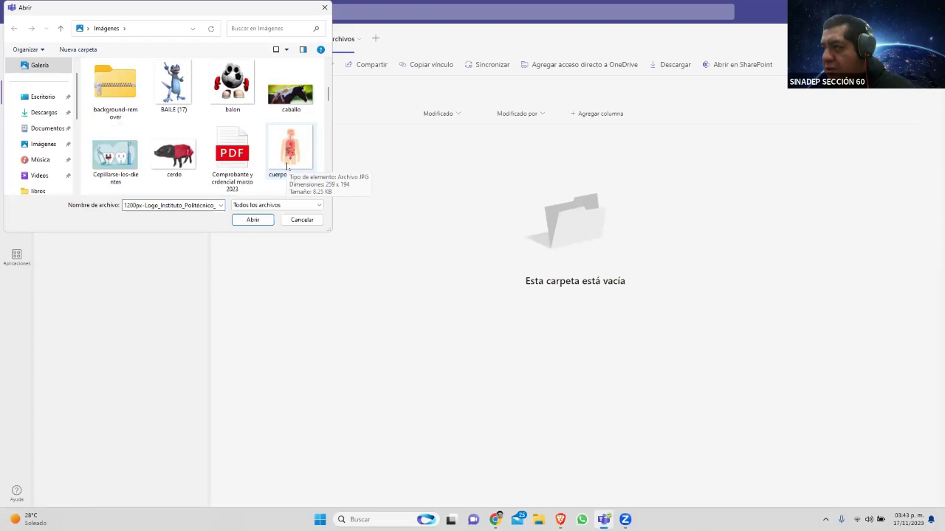
scroll(287, 167, up, 1)
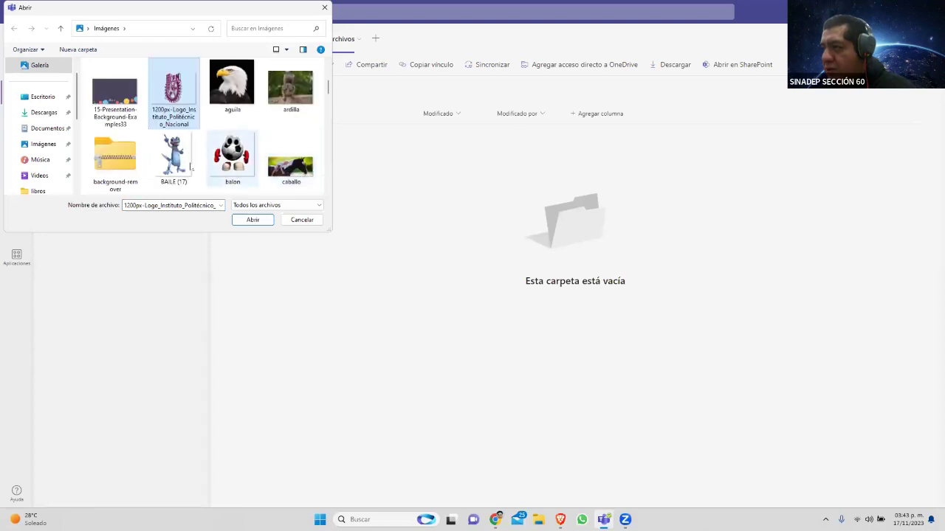
ctrl+click(174, 158)
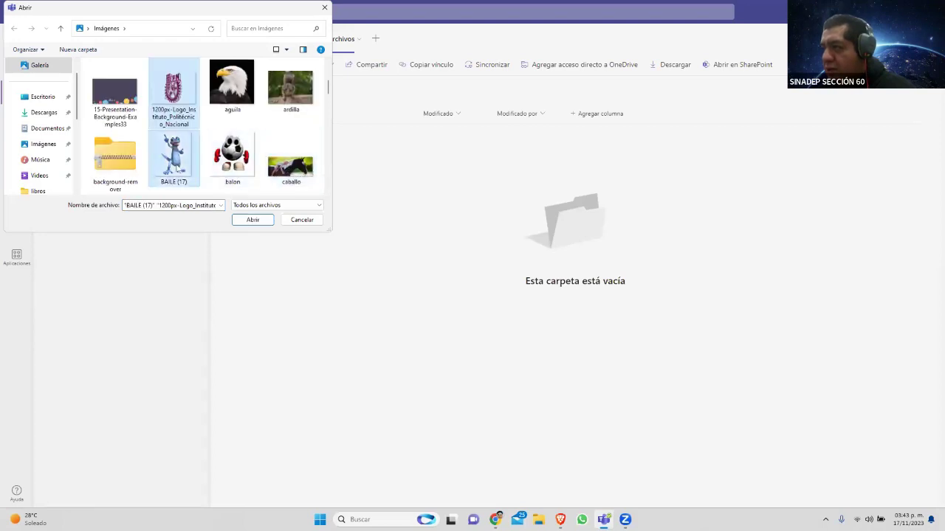
click(253, 220)
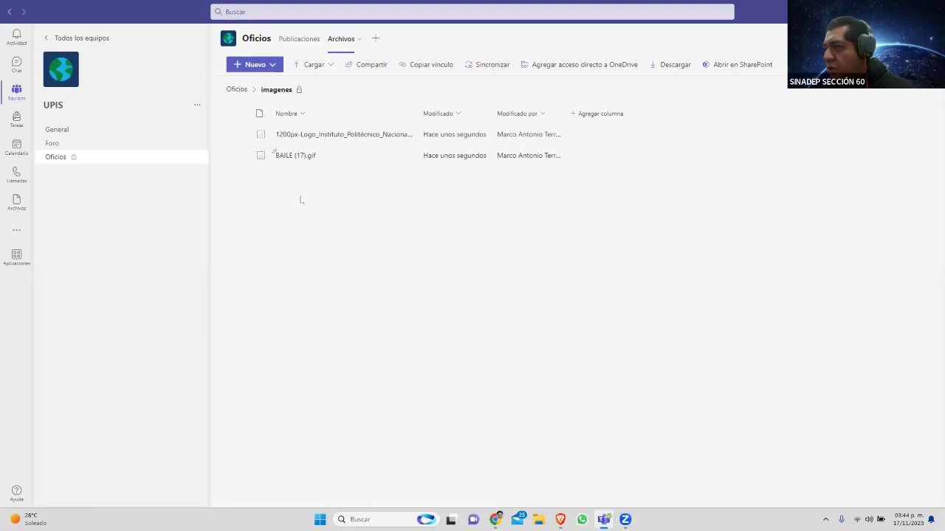
Go back to the Oficios top-level files and start a screenshot of the imagenes folder listing.
click(234, 89)
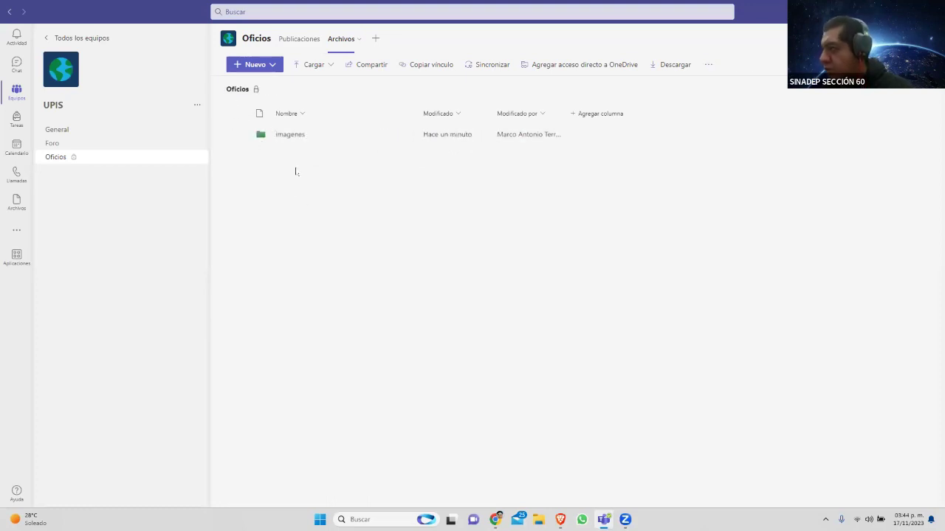
key(super+shift+s)
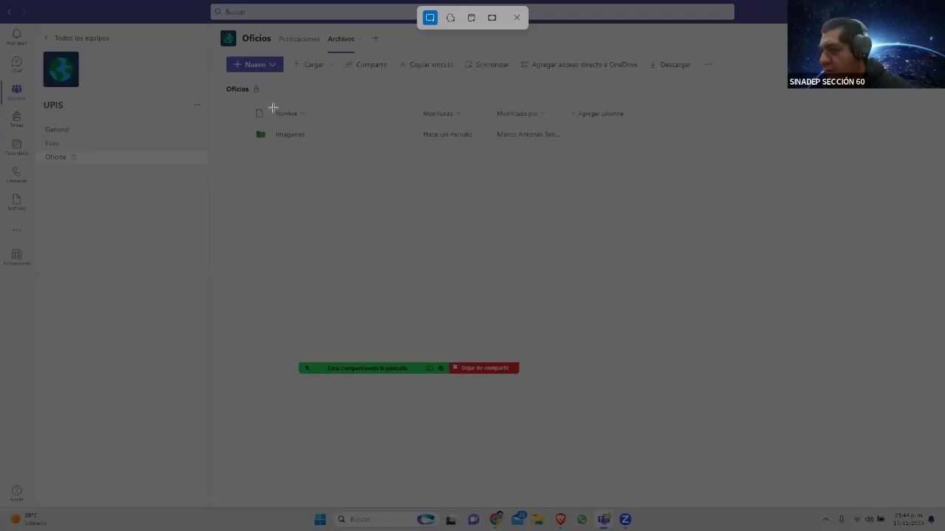
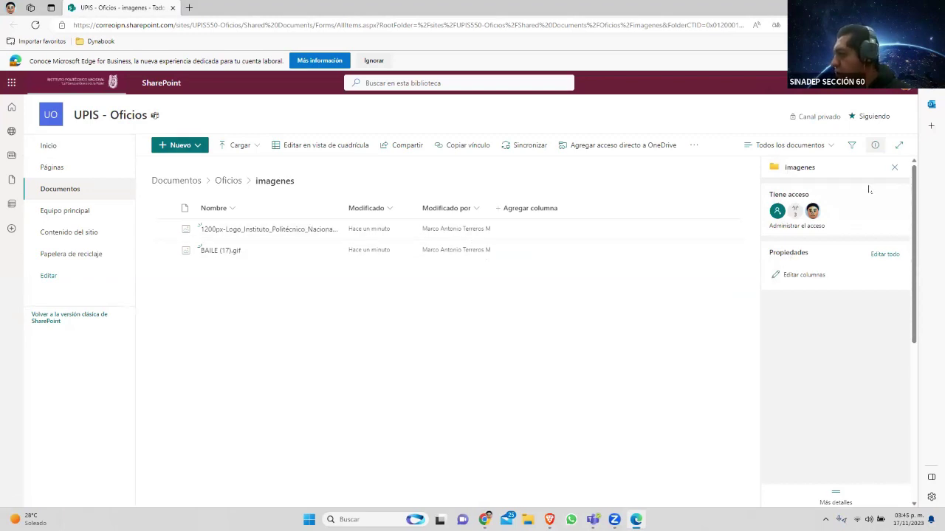
Open access management for the imagenes folder and list the groups with access.
click(876, 148)
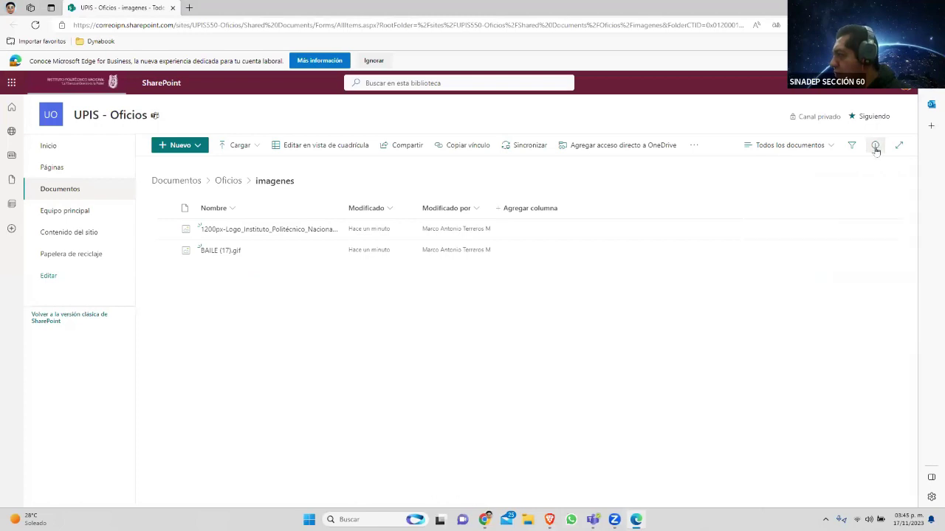
click(875, 147)
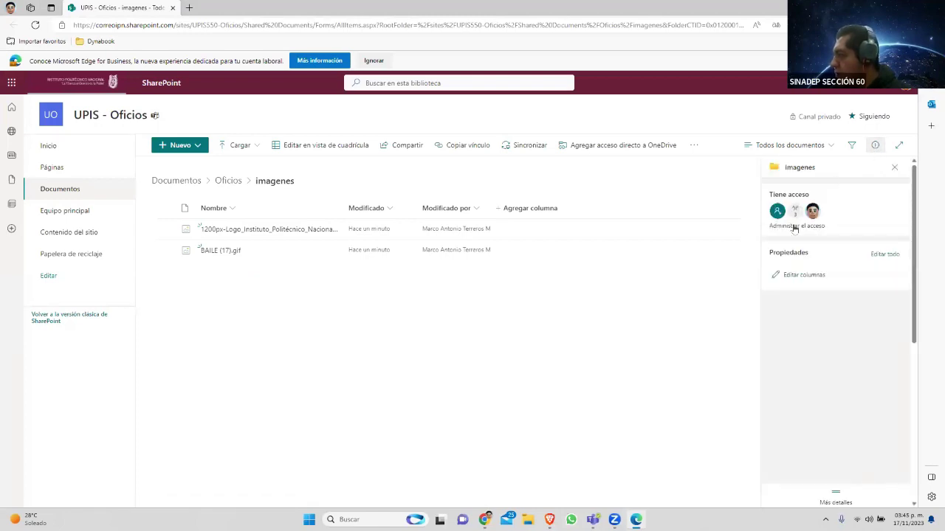
click(794, 226)
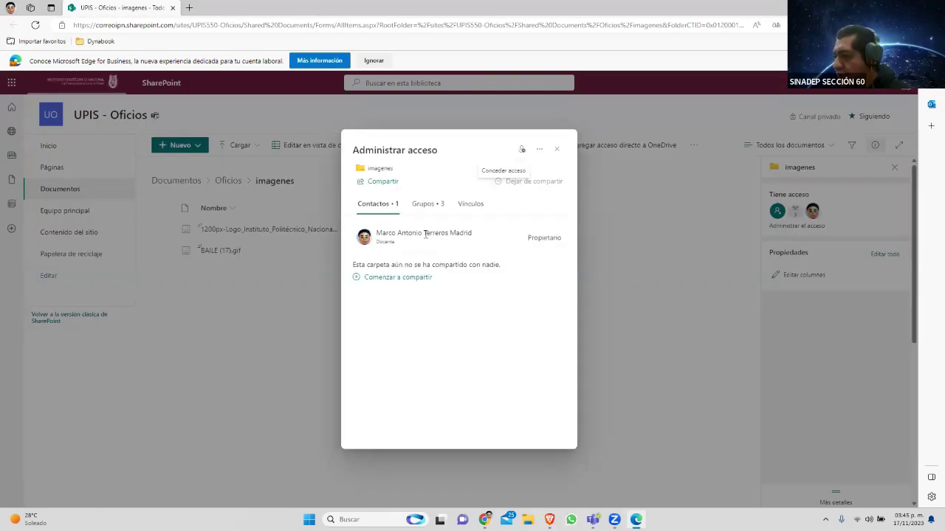
click(428, 208)
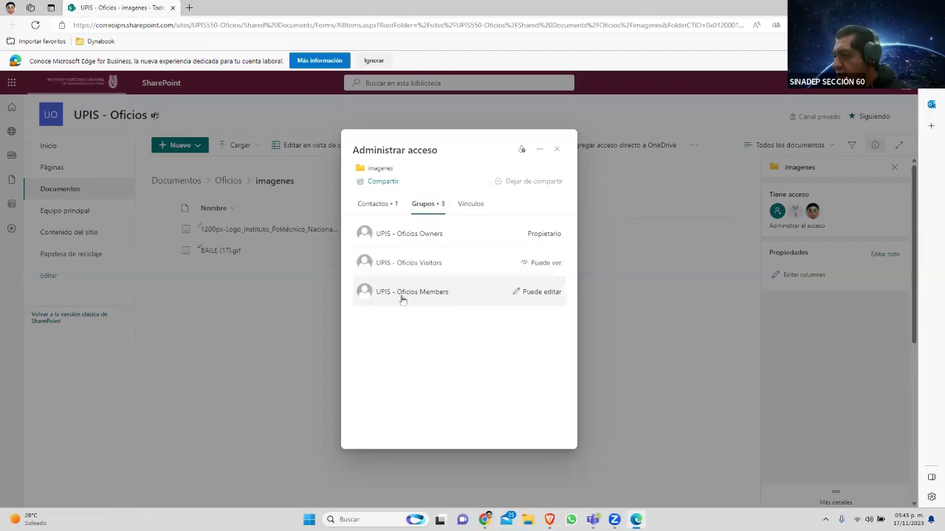
Change the UPIS - Oficios Members group from Puede editar to Puede ver, apply it, and start a screen snip.
click(528, 299)
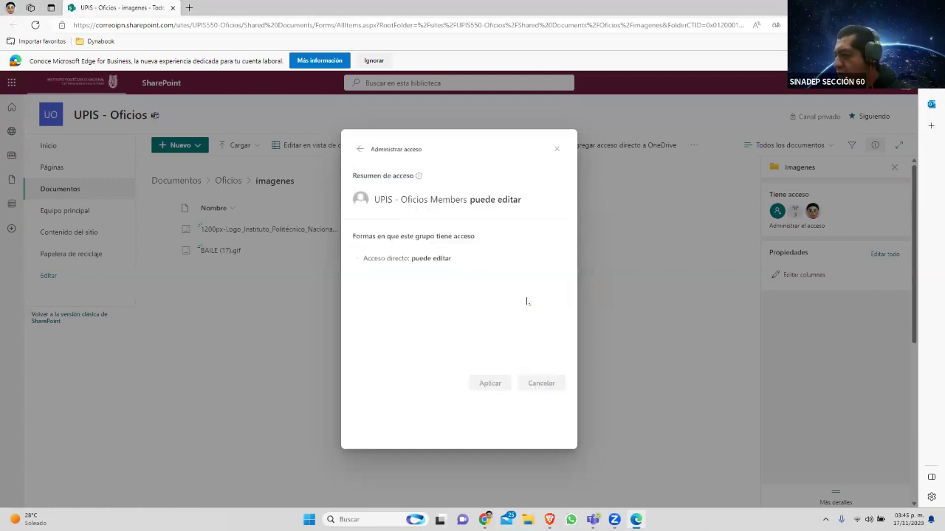
click(441, 259)
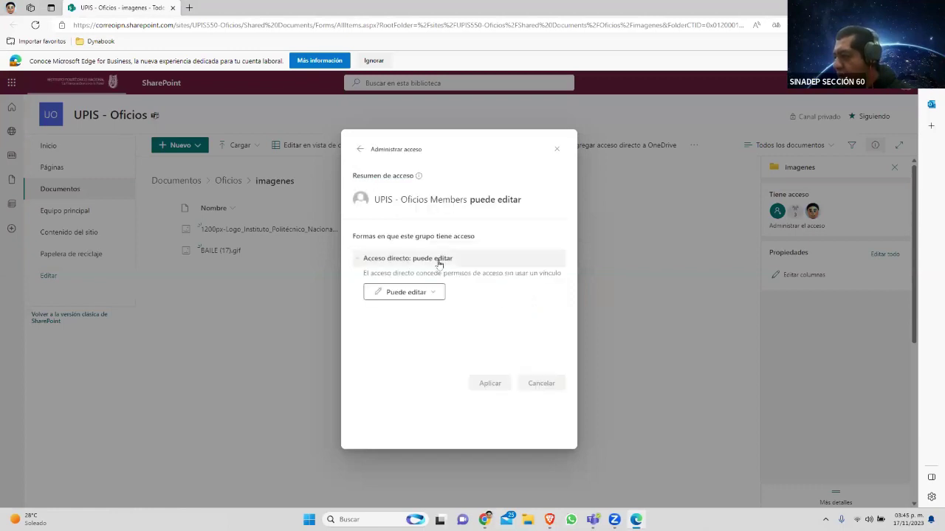
click(435, 294)
click(435, 333)
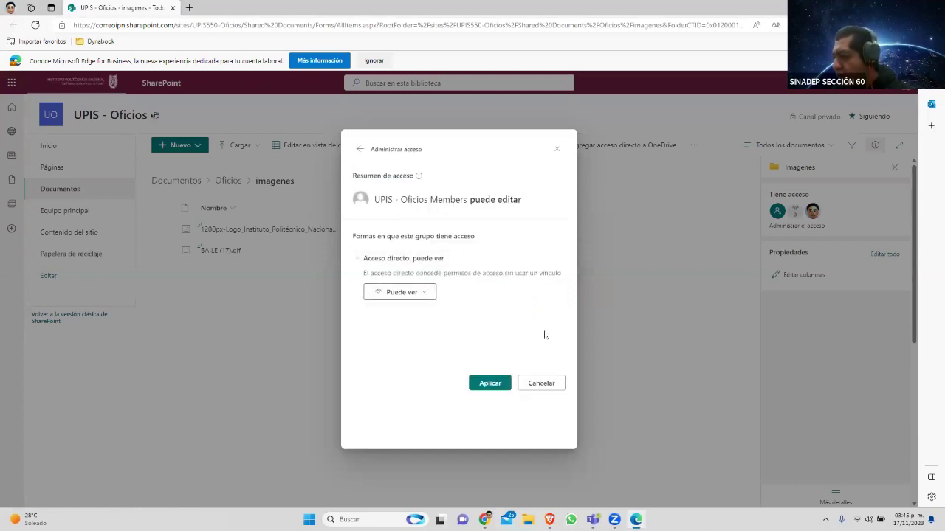
click(490, 384)
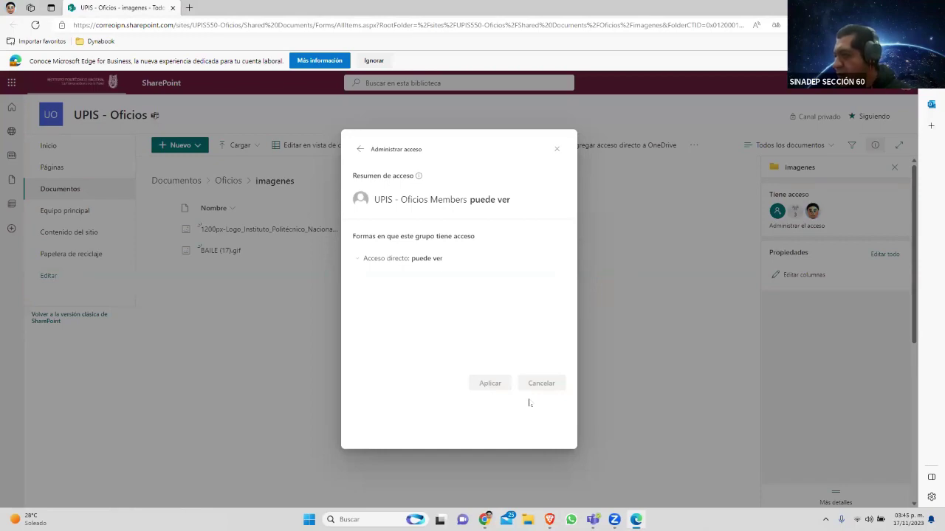
key(super+shift+s)
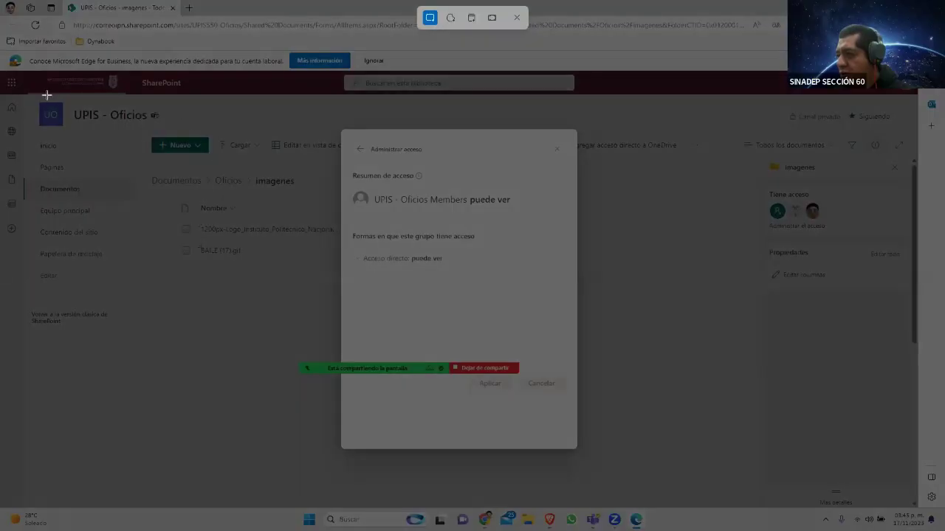
Paste a snip of the SharePoint access summary onto slide 15, nudged slightly lower, then return to Teams.
drag(47, 94, 714, 473)
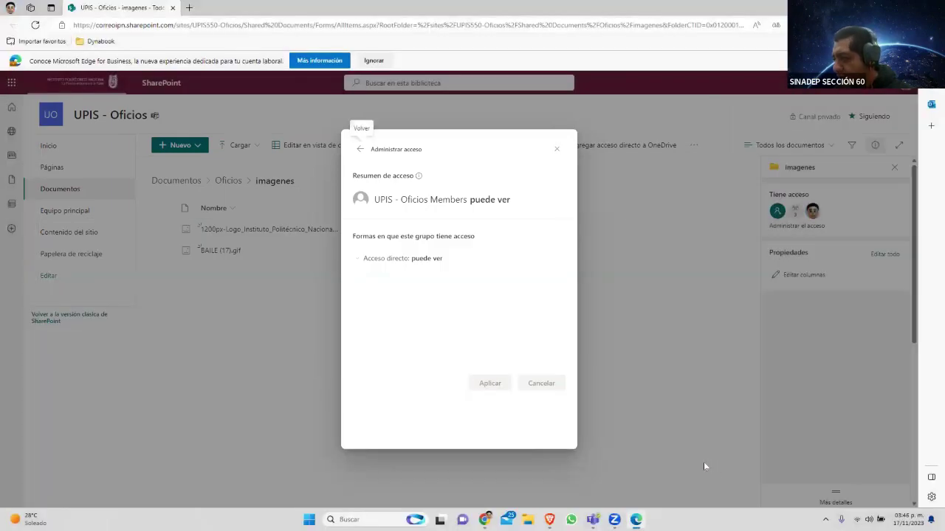
key(alt+Tab)
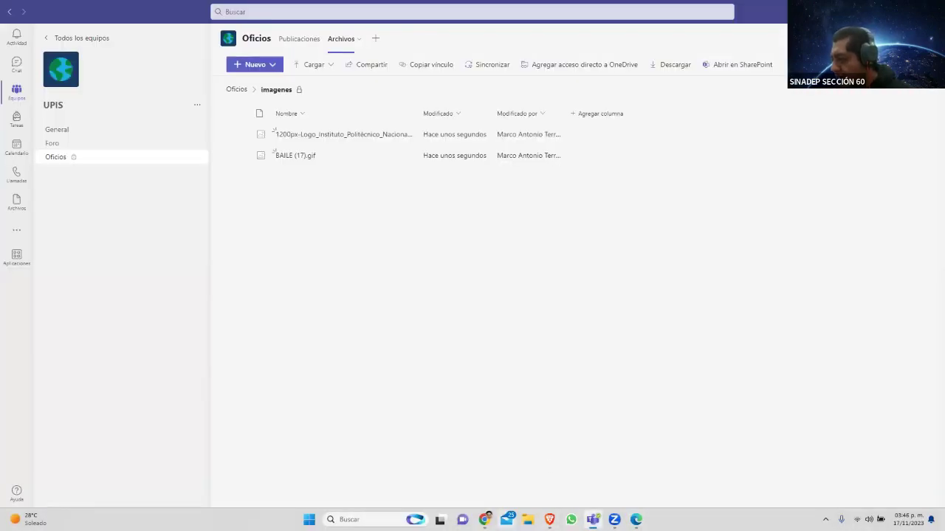
click(484, 520)
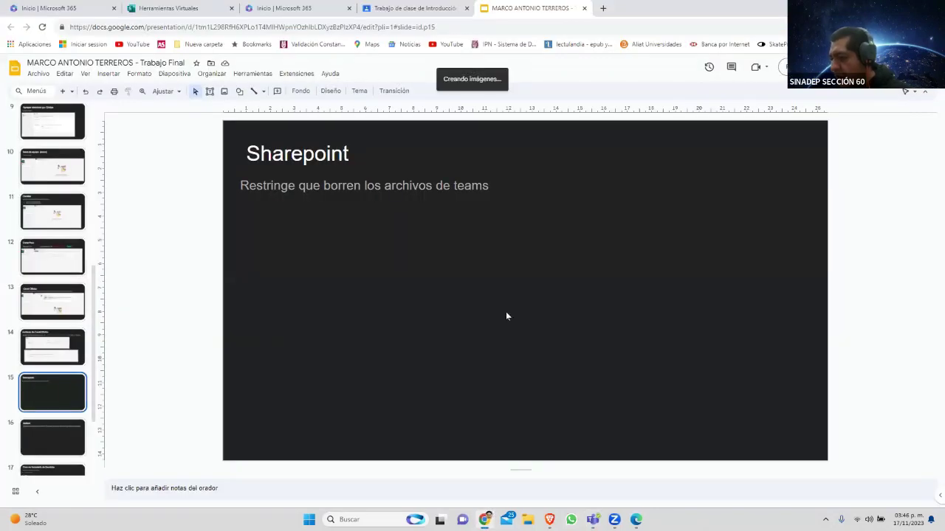
key(ctrl+v)
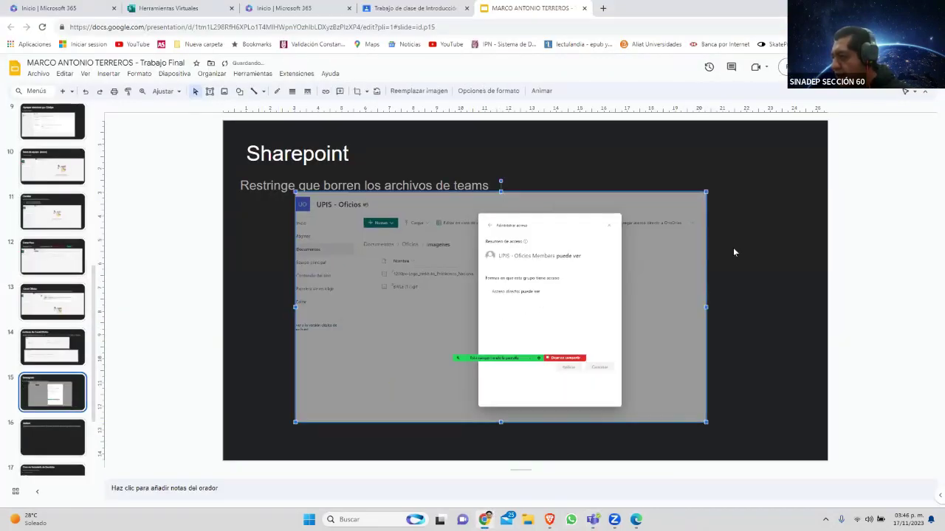
click(733, 253)
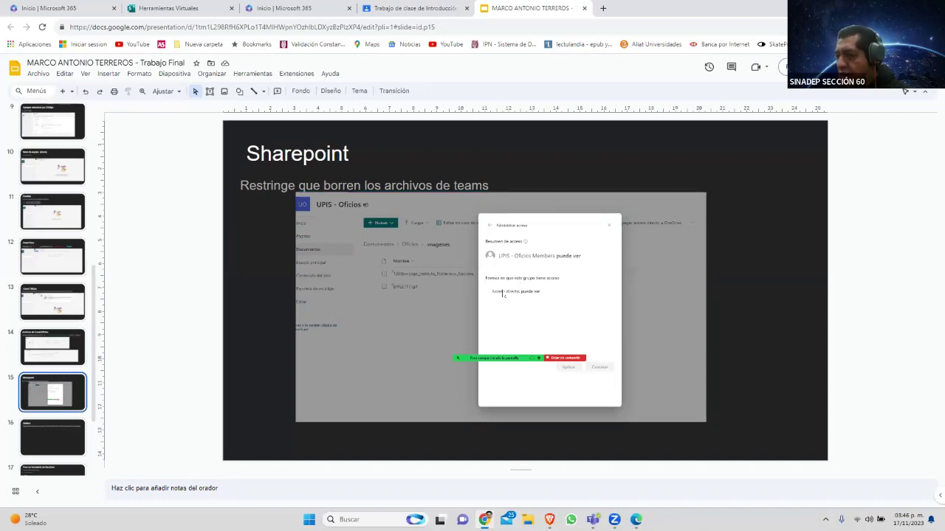
drag(431, 277, 431, 287)
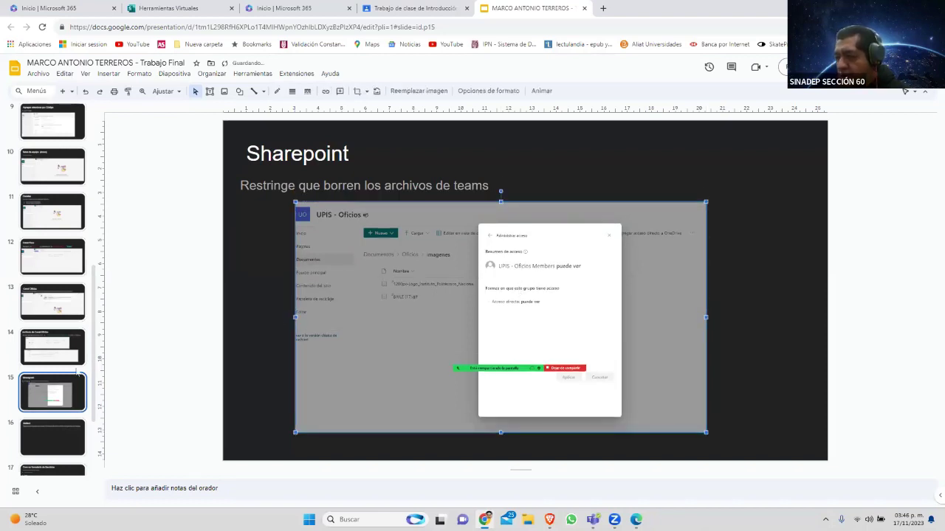
click(38, 433)
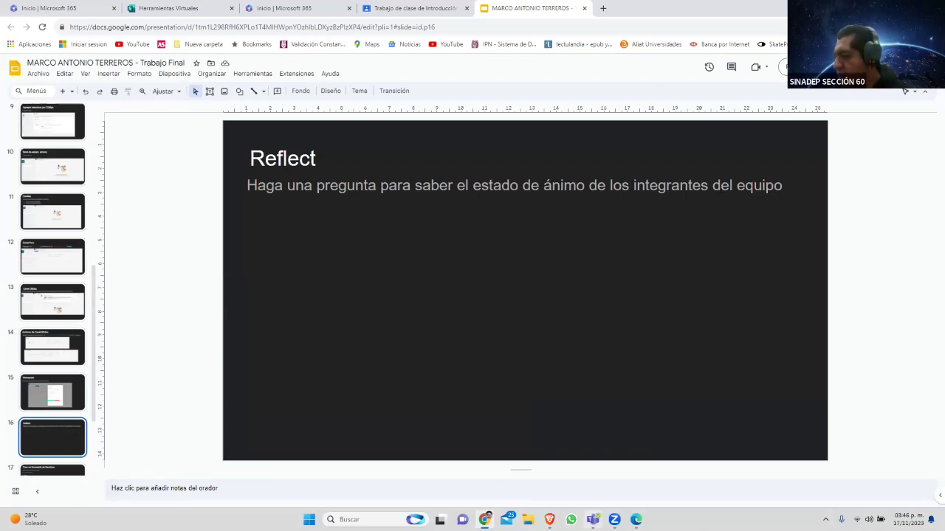
click(592, 519)
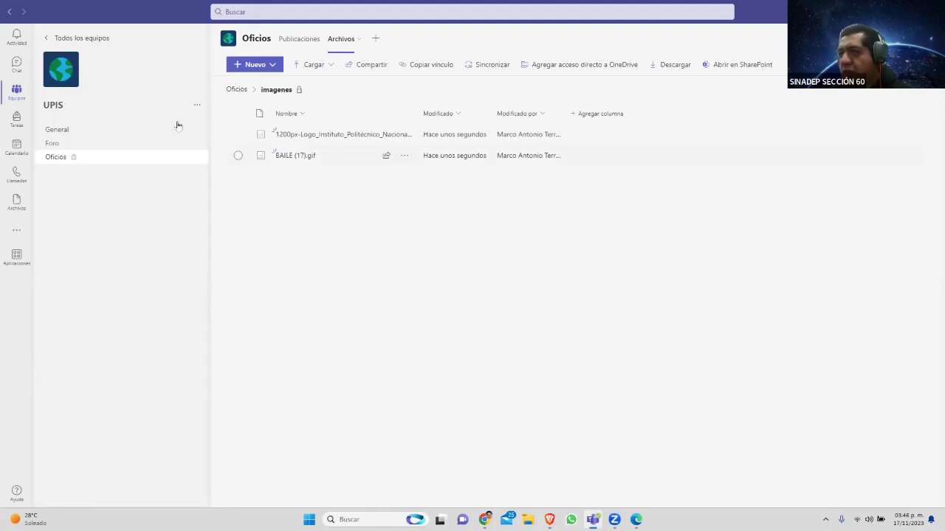
Open the CursoAdmvo2023 team's General channel and show its Reflect tab.
click(82, 39)
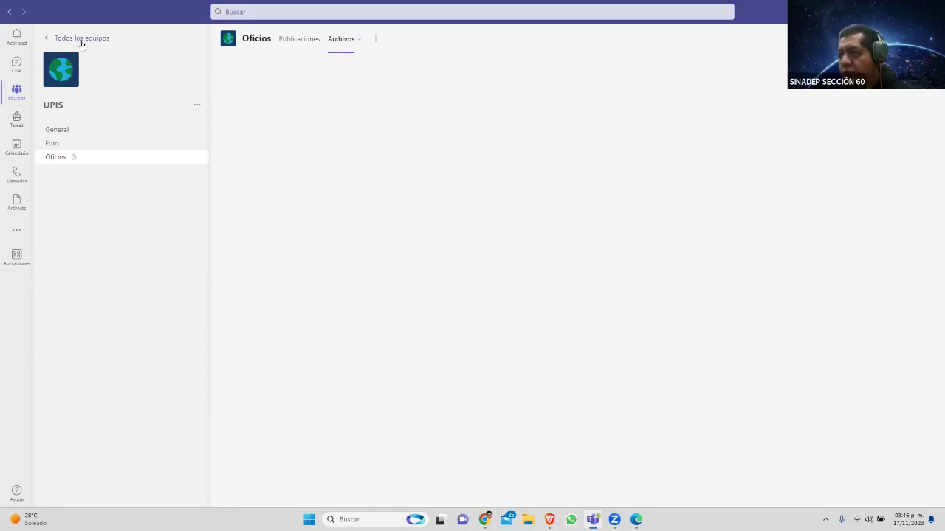
scroll(247, 382, down, 6)
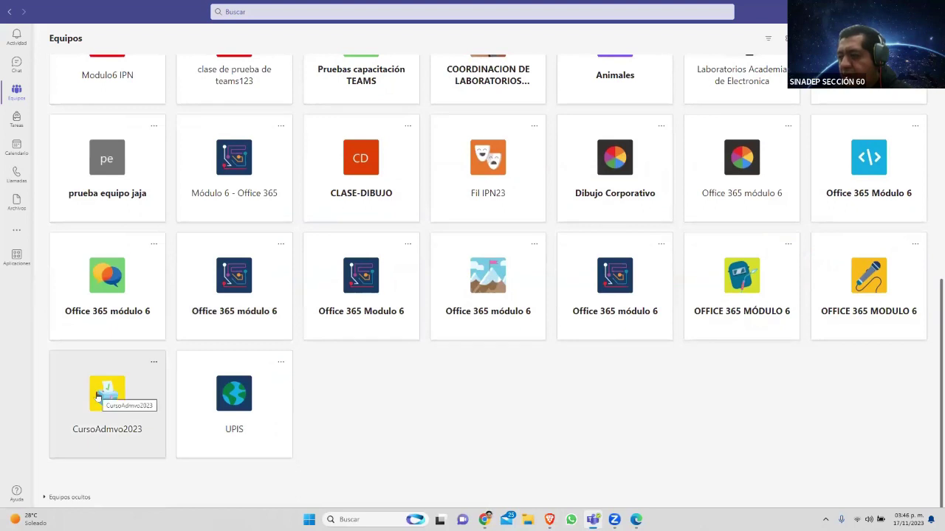
click(97, 398)
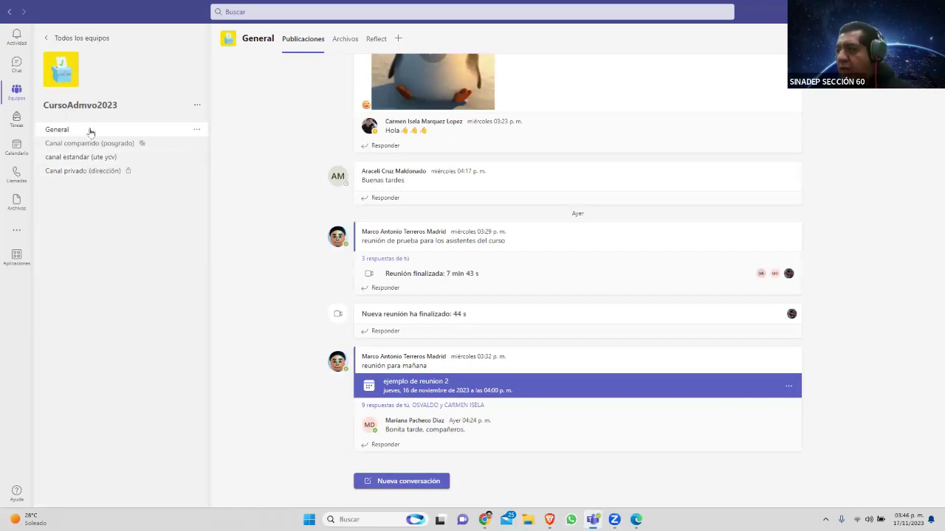
click(339, 41)
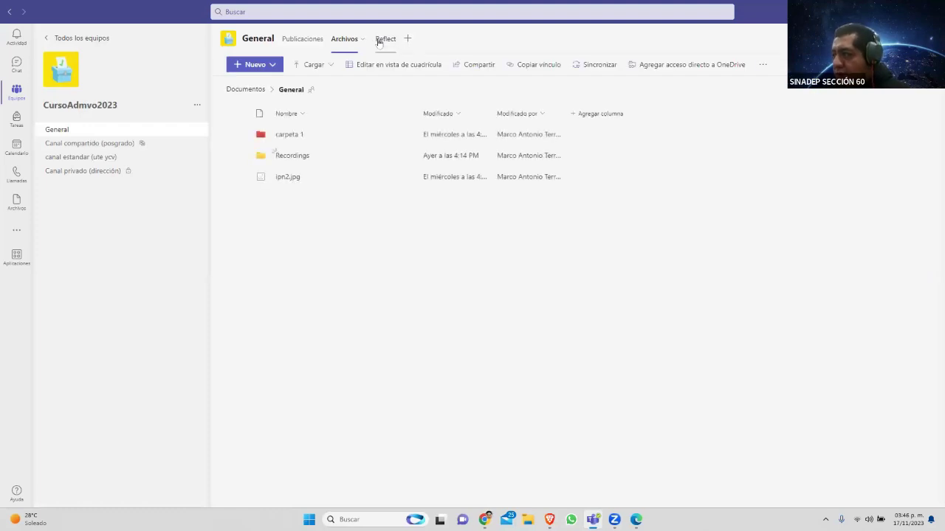
click(380, 39)
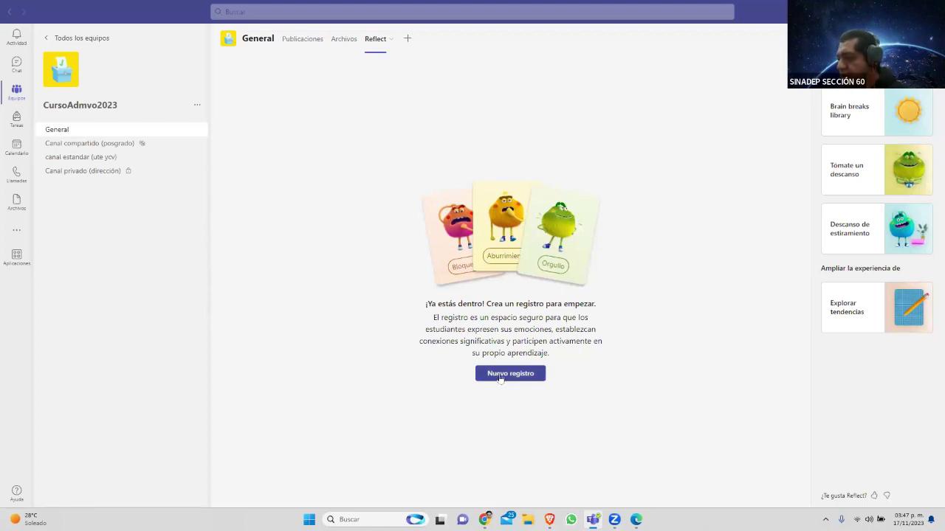
Create a new check-in from the custom-topic question, replacing 'acerca de' with 'con este curso'.
click(501, 379)
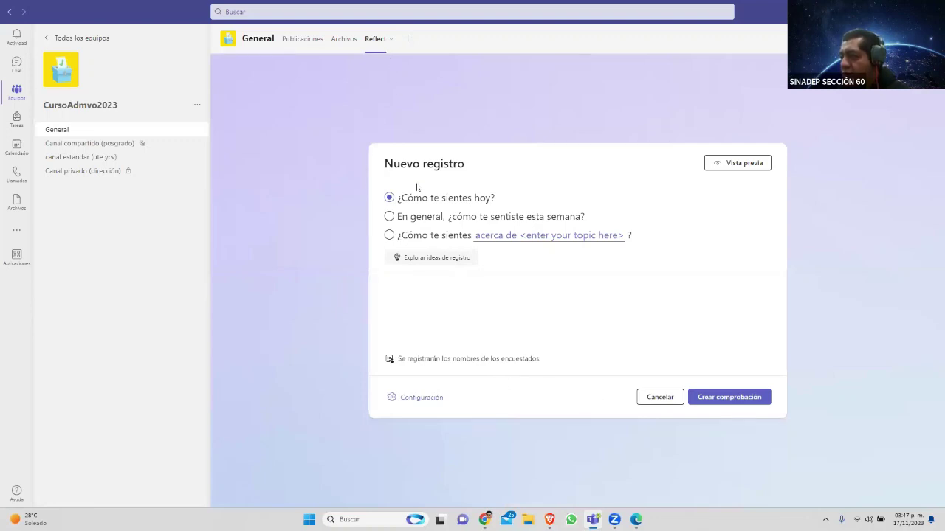
click(484, 219)
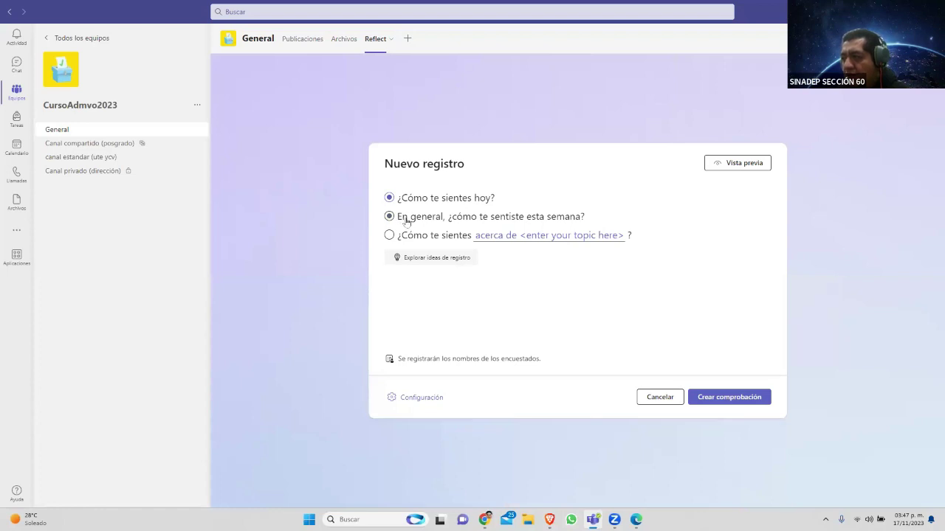
click(388, 236)
click(389, 236)
click(477, 235)
drag(477, 235, 547, 245)
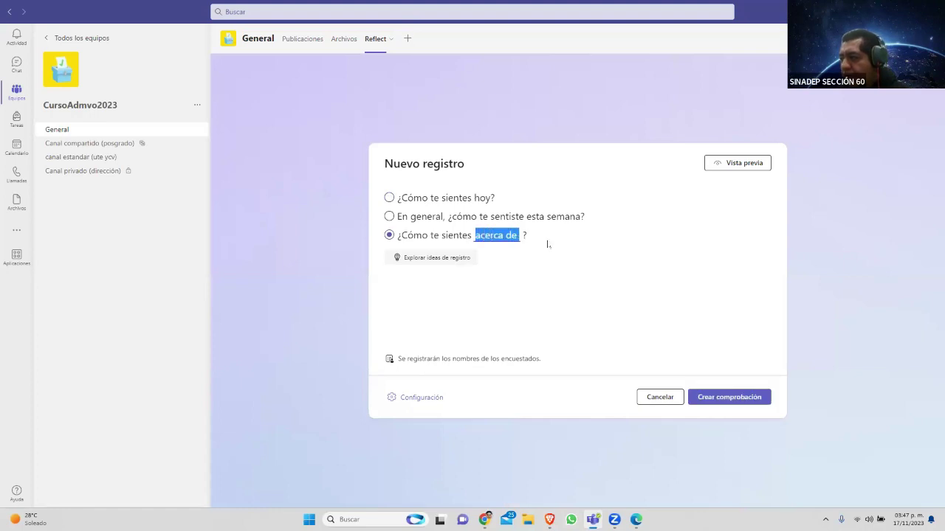
text(con)
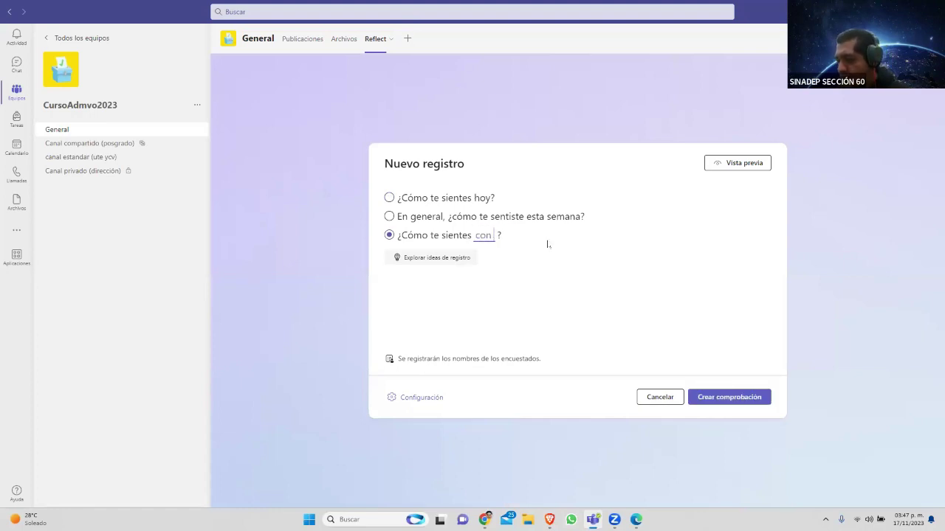
text( este curso)
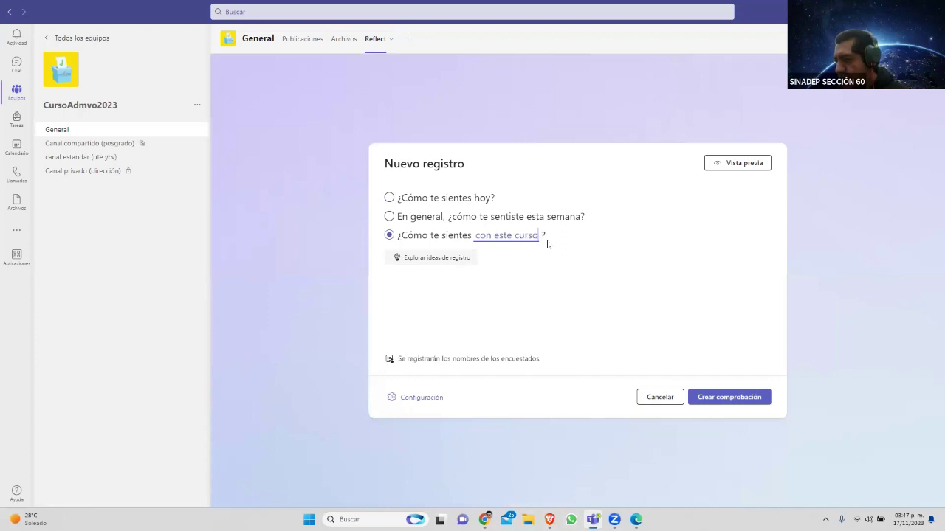
click(731, 401)
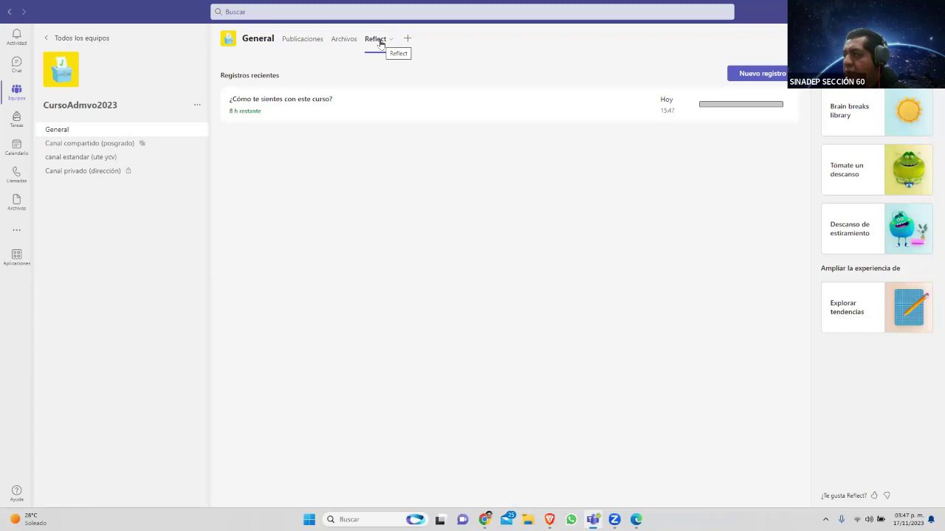
View the new check-in's empty results, back out to the check-ins list, and start a screen snip.
click(378, 104)
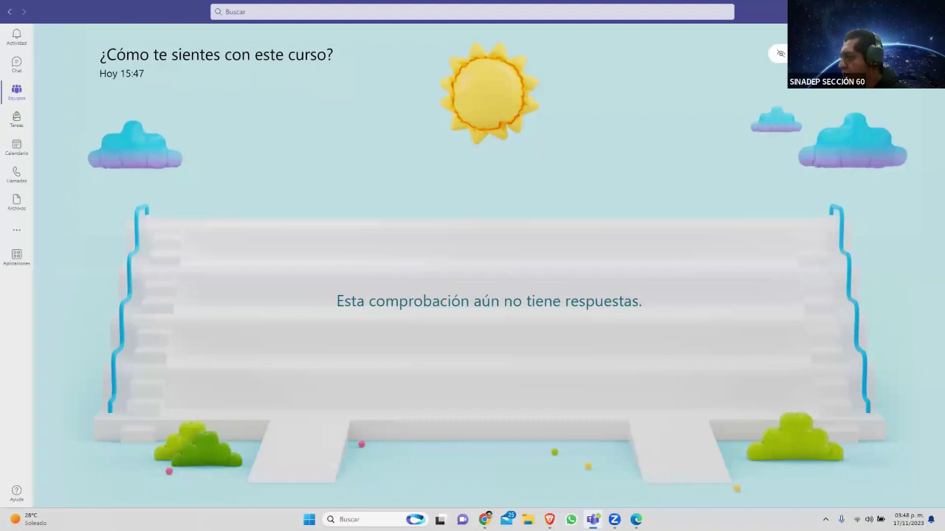
click(801, 54)
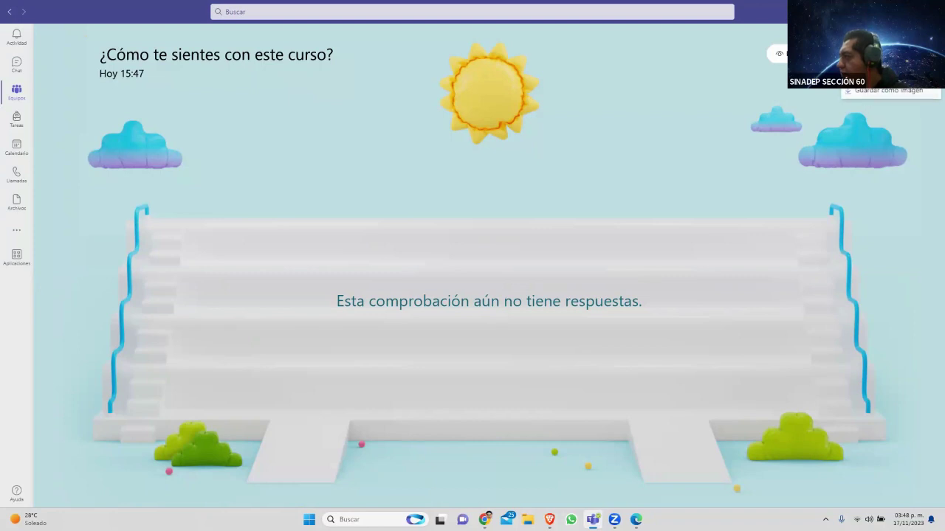
click(885, 91)
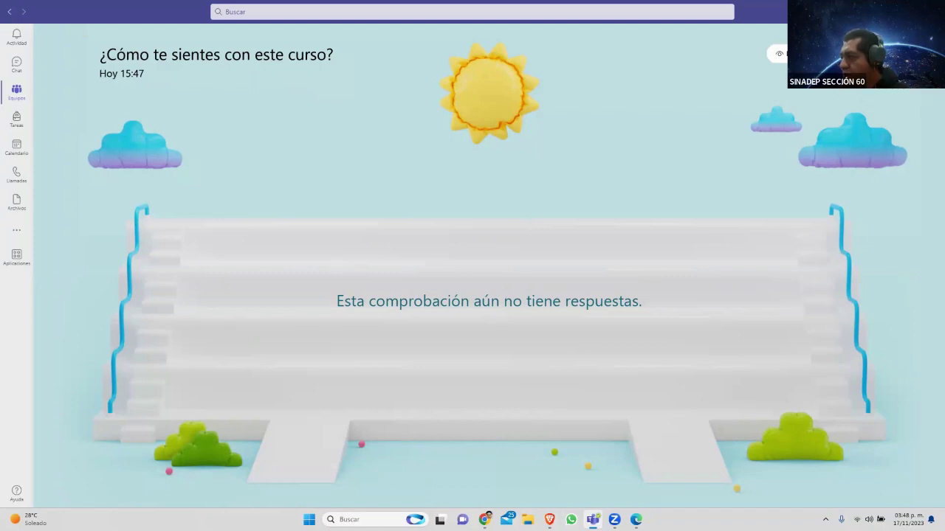
key(Escape)
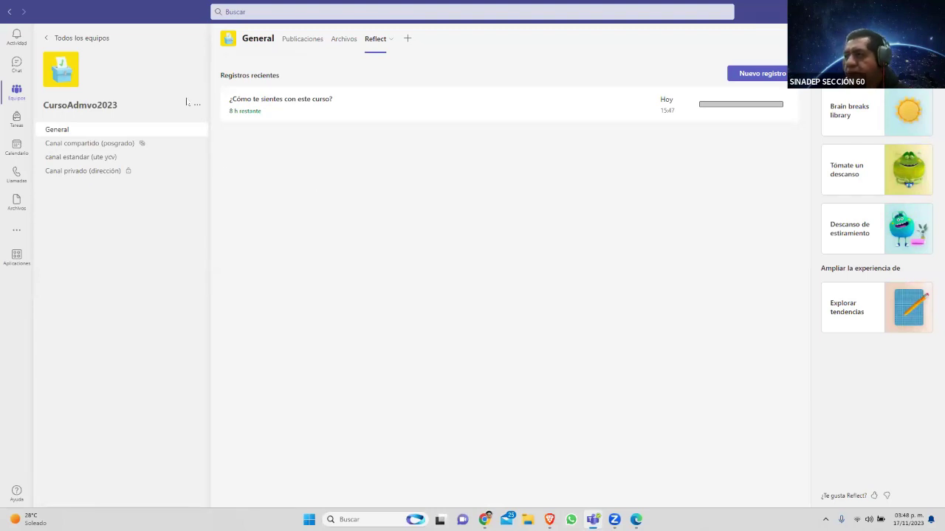
key(super+shift+s)
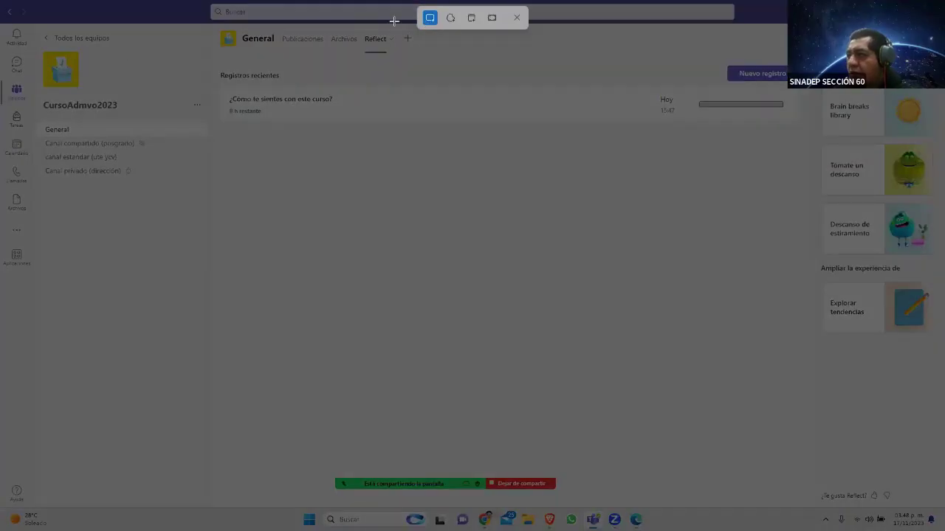
Paste a snip of the Teams Reflect list onto slide 16 below the subtitle, then go to slide 17.
drag(40, 25, 937, 351)
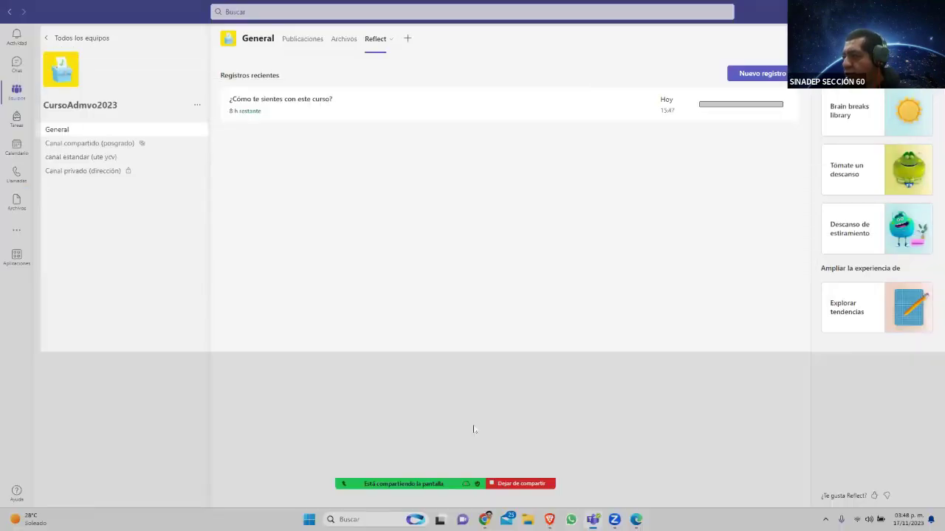
mouse_move(637, 520)
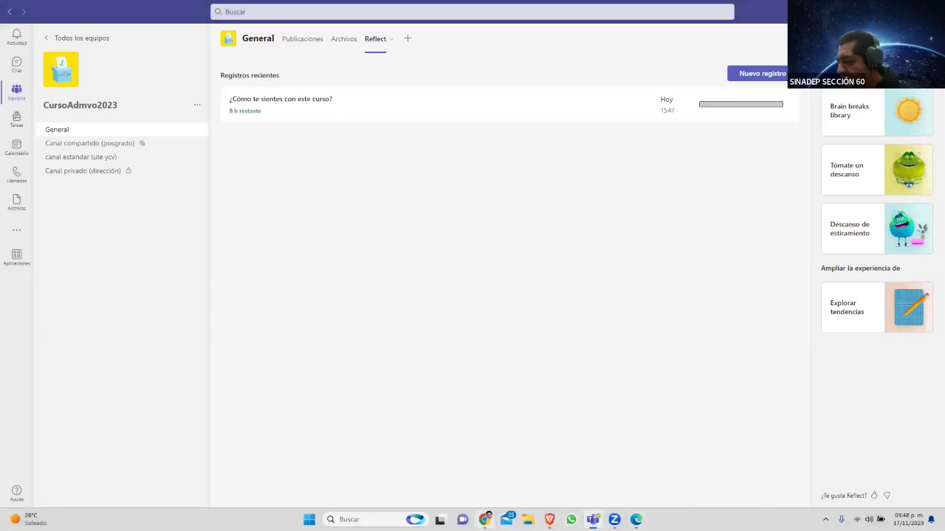
click(484, 520)
key(ctrl+v)
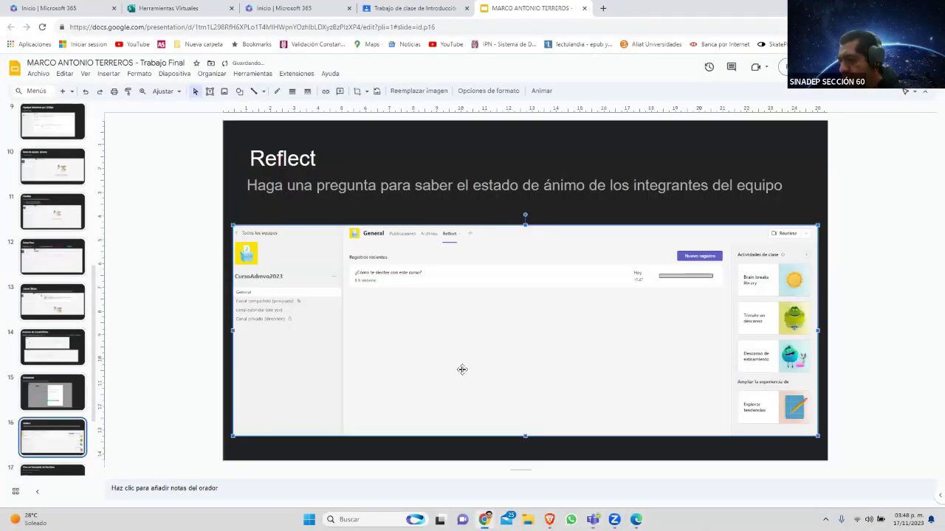
drag(462, 369, 470, 358)
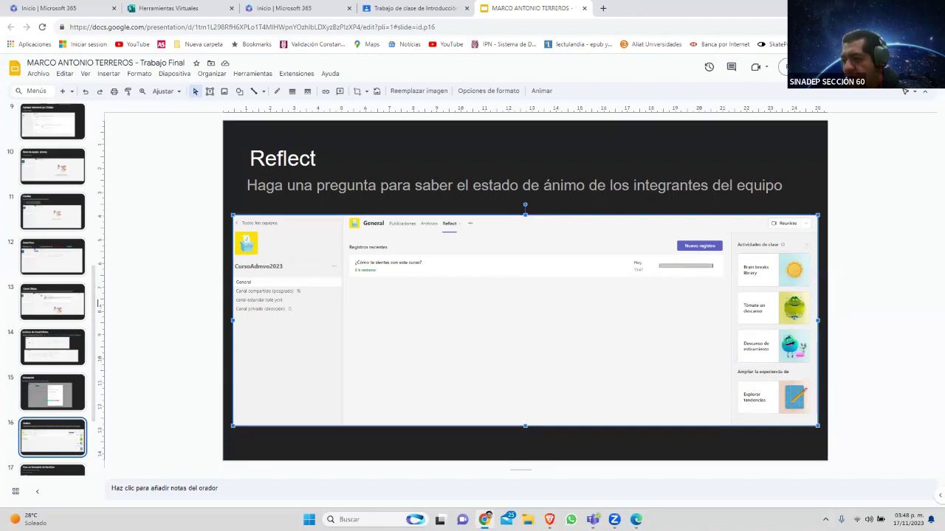
scroll(51, 369, down, 1)
click(49, 385)
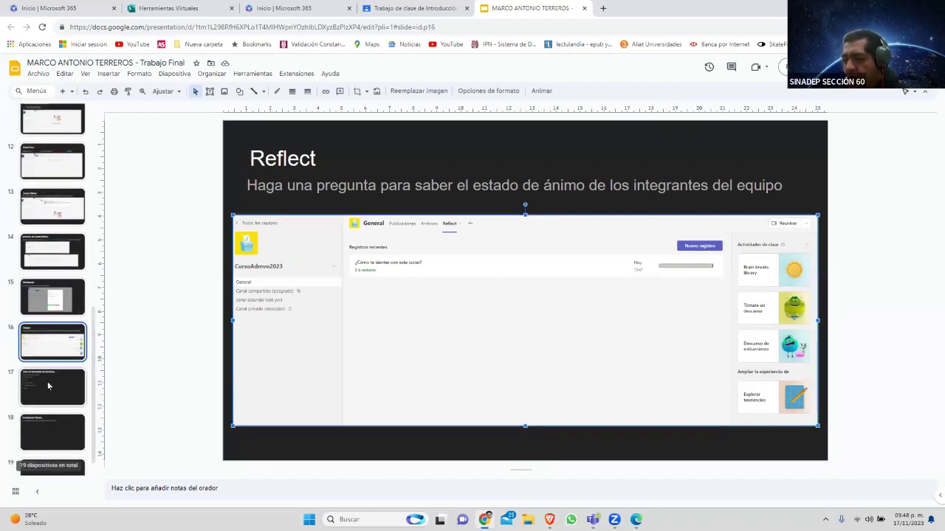
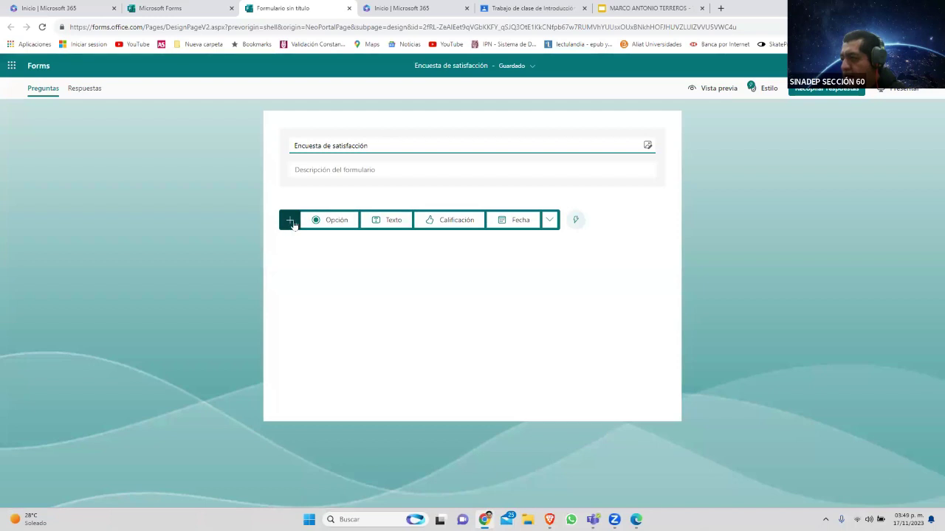
Add a short-answer text question titled 'Escribe tu nombre'.
click(375, 221)
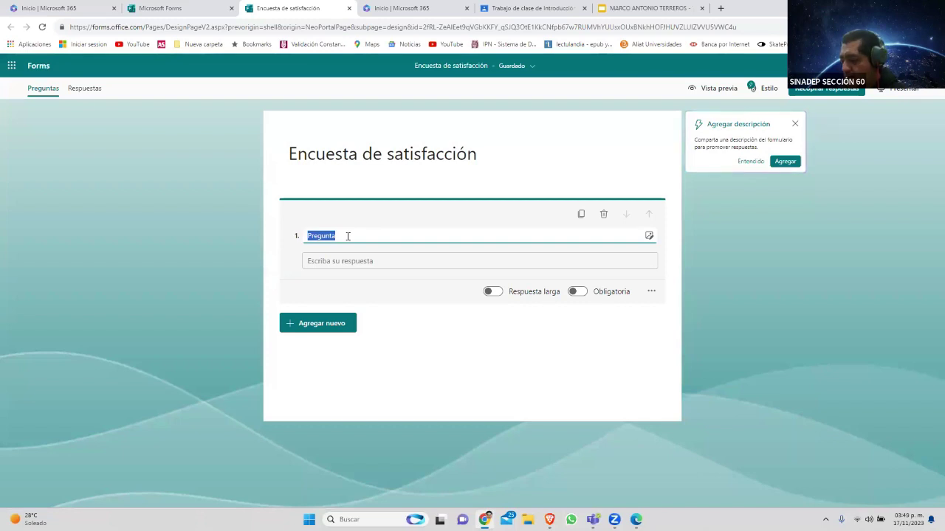
text(Esc)
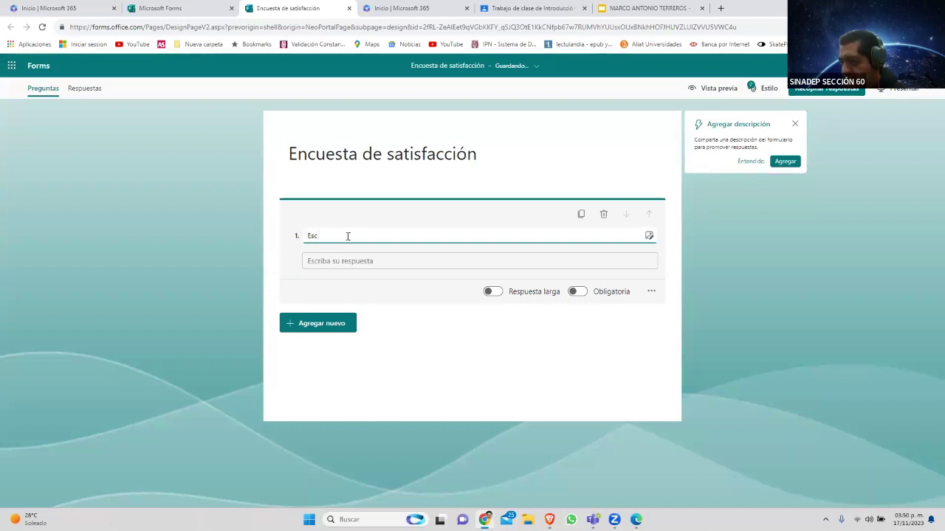
text(ribe)
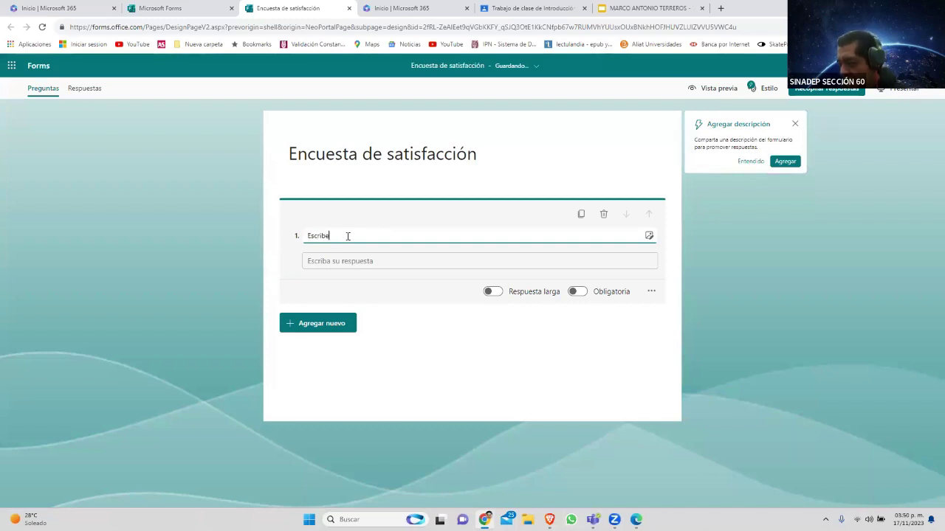
text( tu nombre)
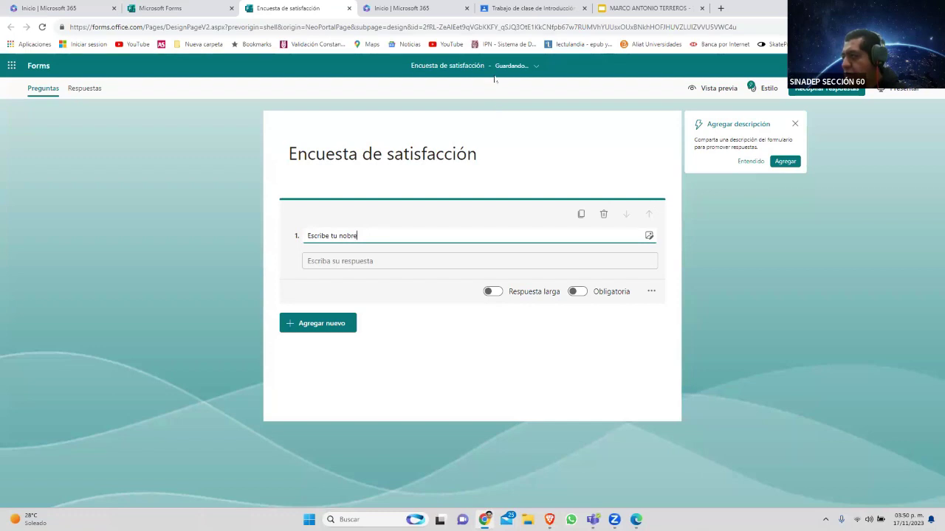
click(490, 296)
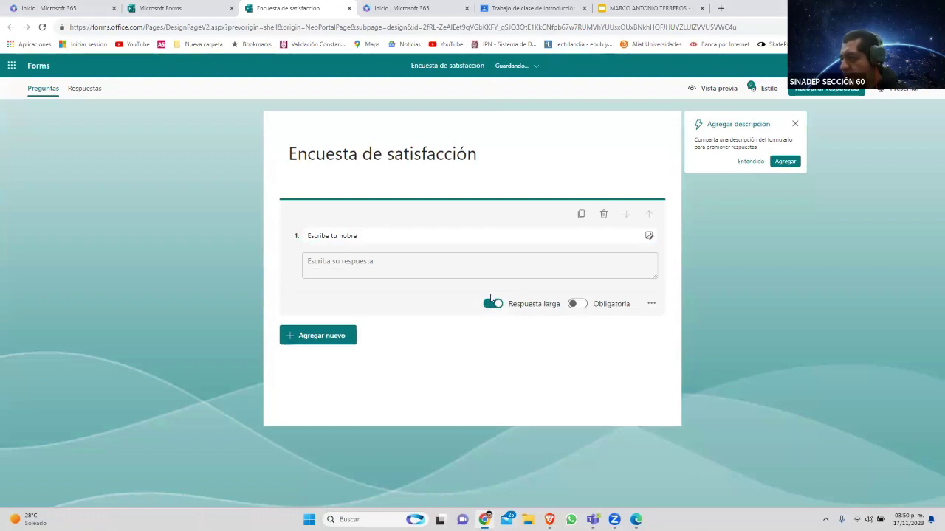
click(493, 295)
Make the name question required and fix the typo in its title.
click(578, 295)
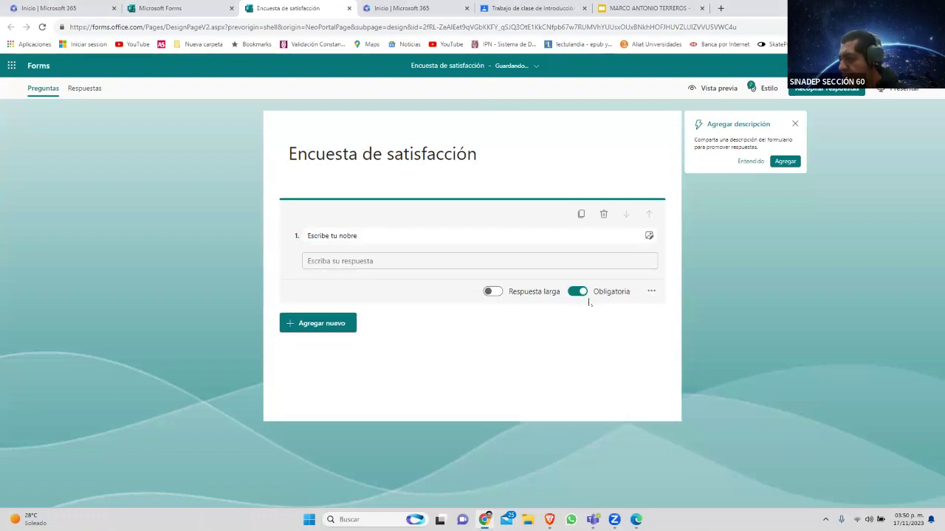
click(795, 124)
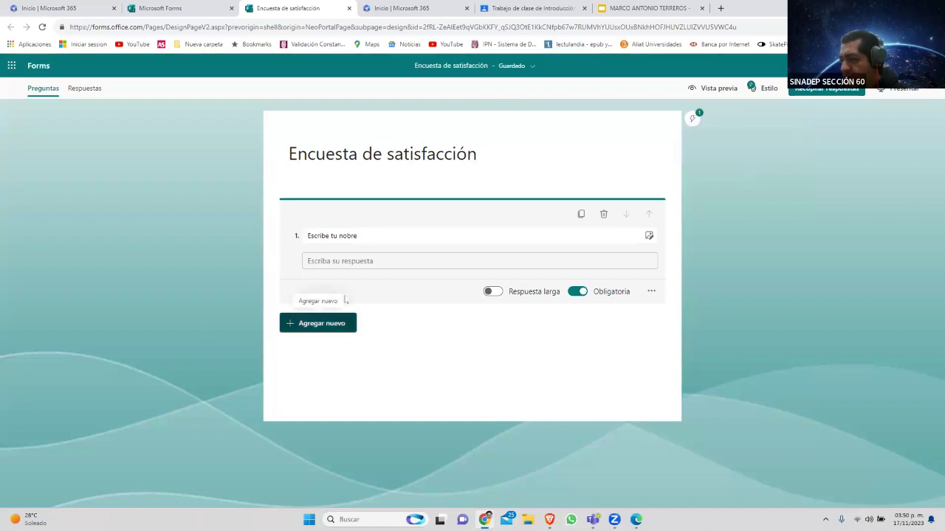
click(344, 237)
text(m)
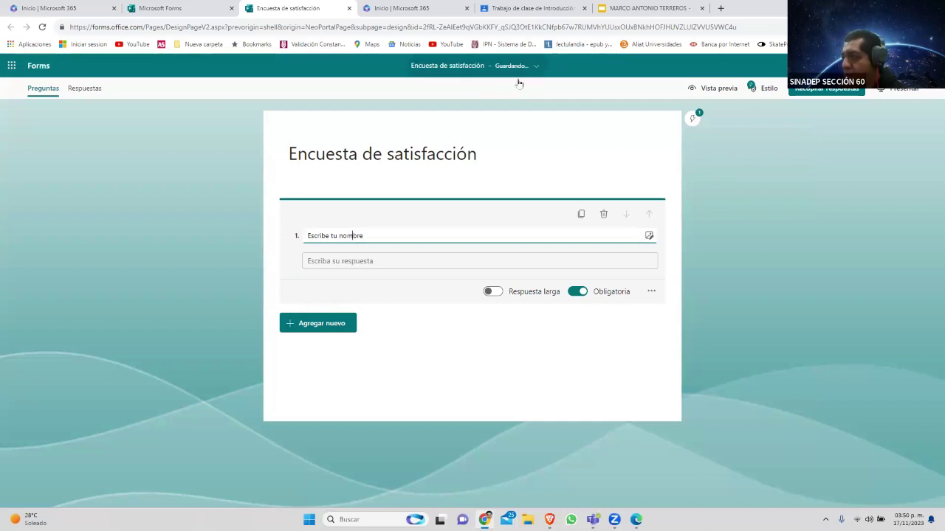
Review the Google Slides assignment's list of required fields, then return to the survey form.
key(alt+Tab)
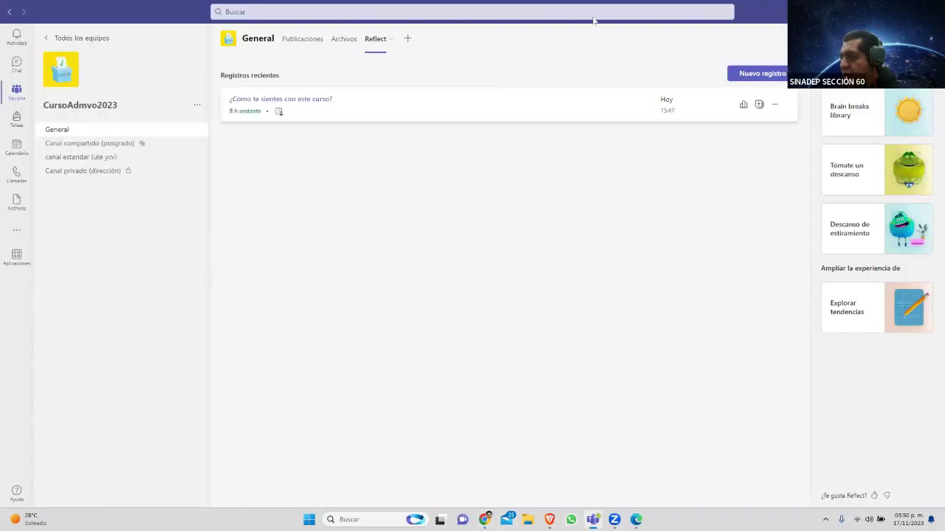
key(alt+Tab)
key(ctrl+9)
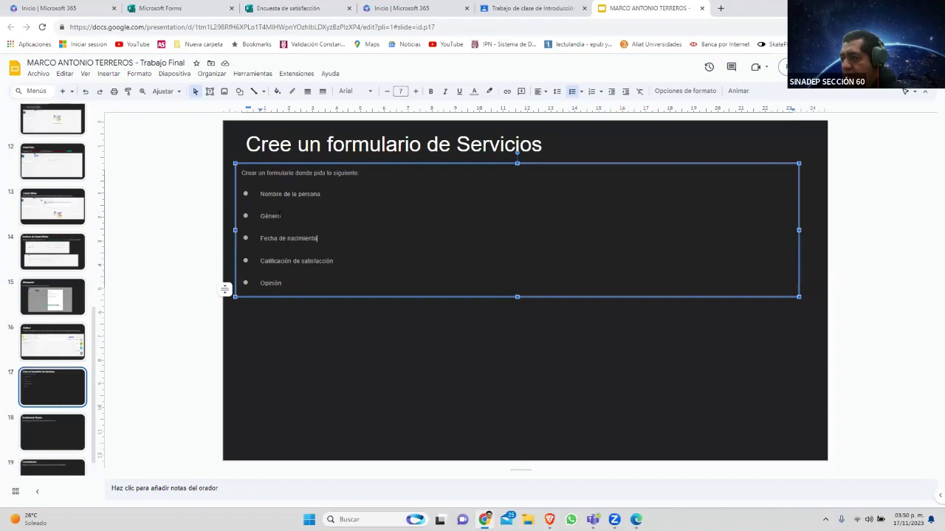
key(alt+Tab)
key(alt+Tab)
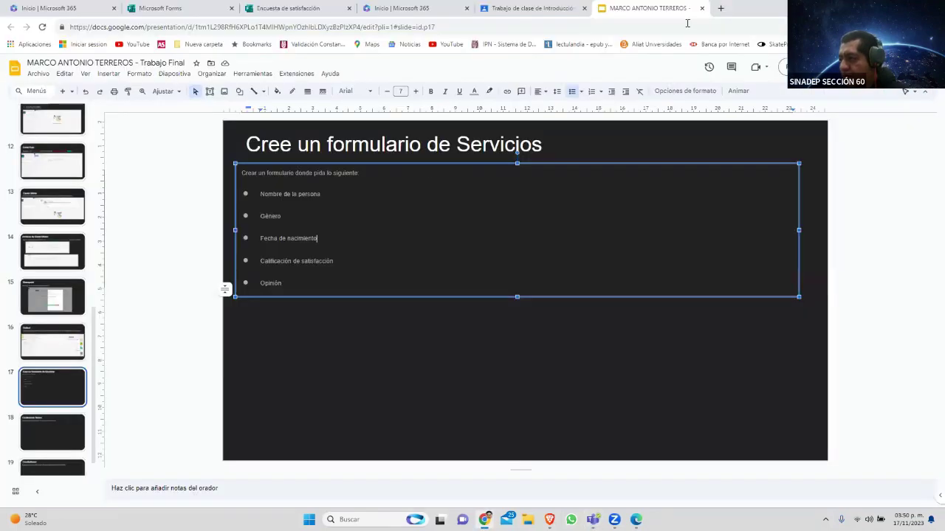
click(284, 9)
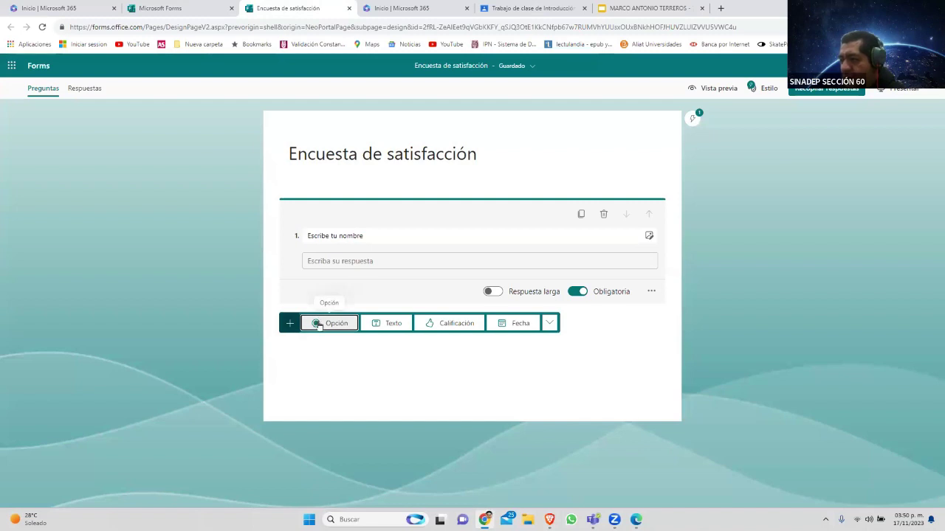
Add a multiple-choice question 'Genero' with the options Masculino and Femenino.
click(319, 324)
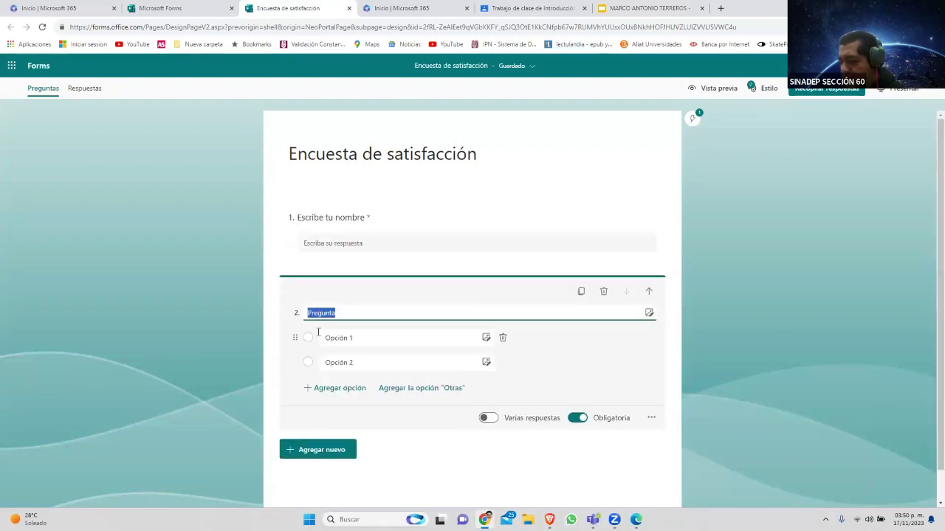
text(Genero)
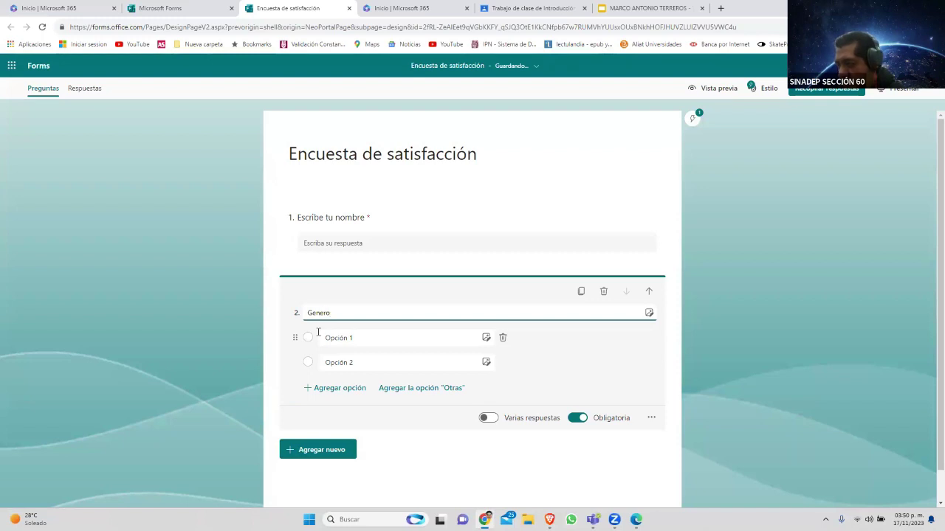
click(358, 336)
text(Ma)
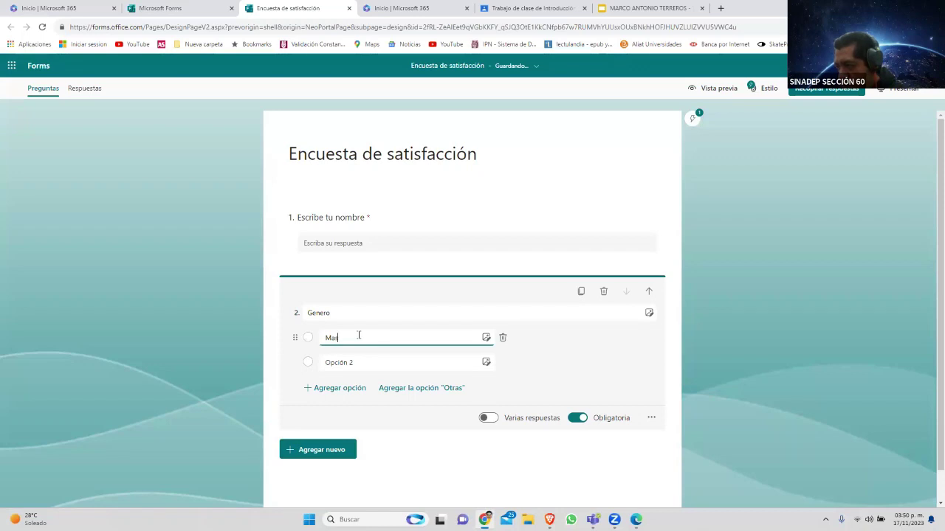
text(sculino)
click(365, 360)
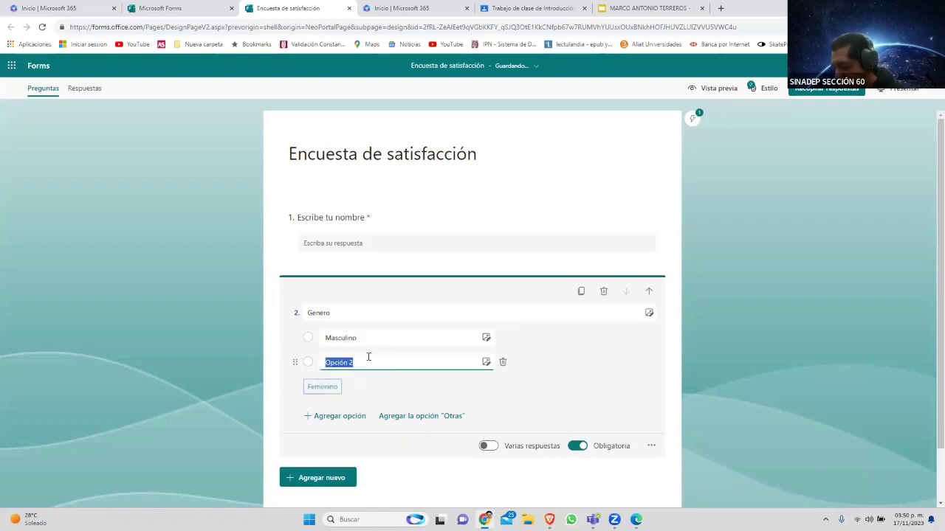
text(Fe)
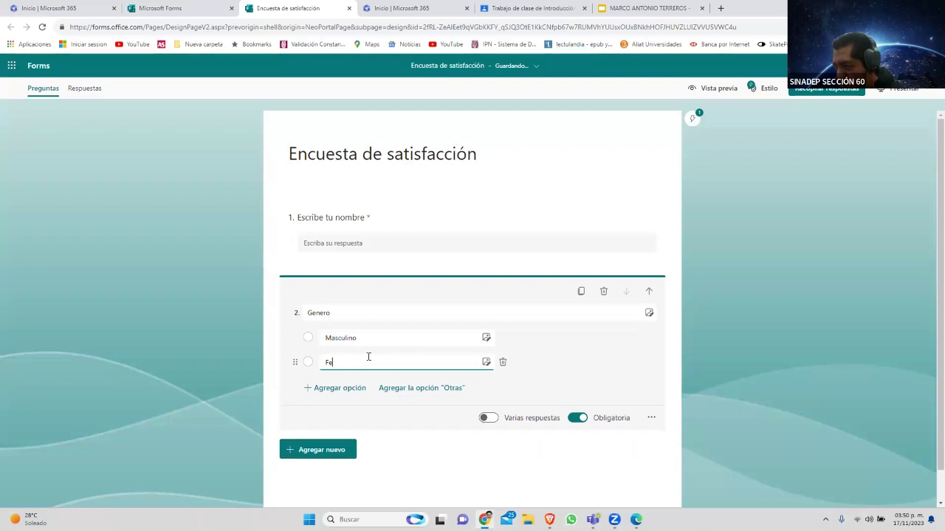
text(mm)
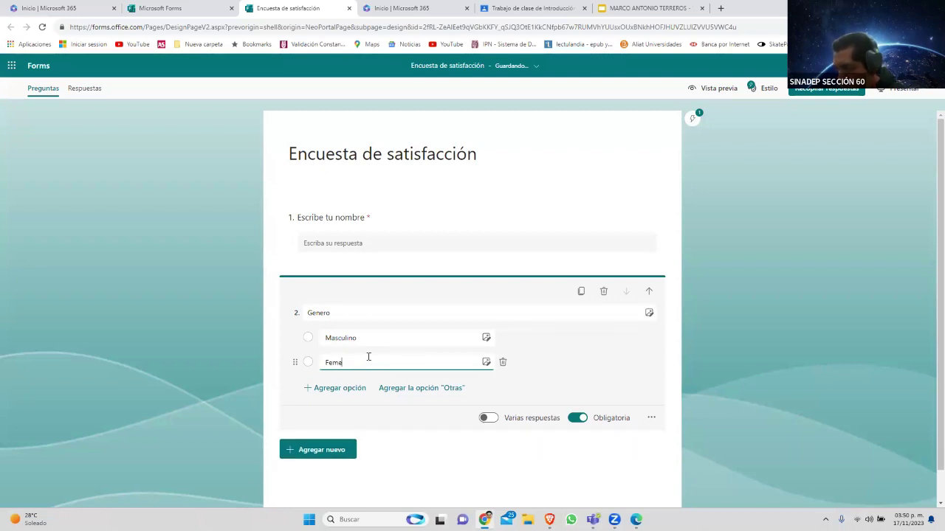
text(nino)
Add a third option, Indiferente, to the Genero question.
click(329, 389)
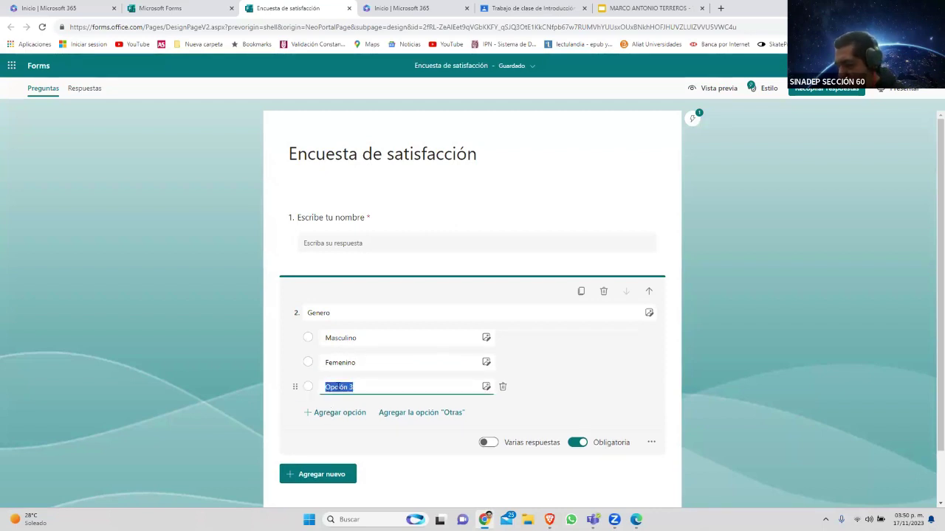
key(BackSpace)
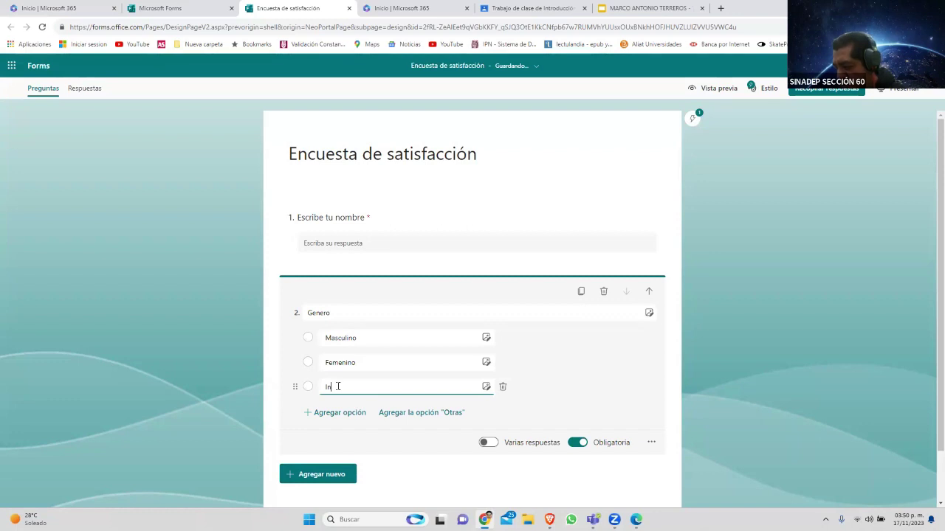
text(Indiferente)
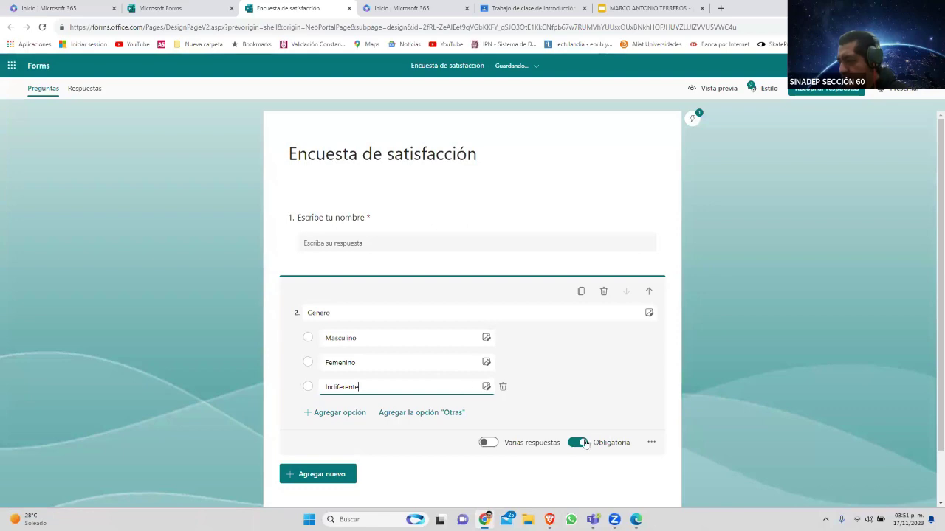
Recheck the assignment slide's required fields, then return to the browser.
key(alt+Tab)
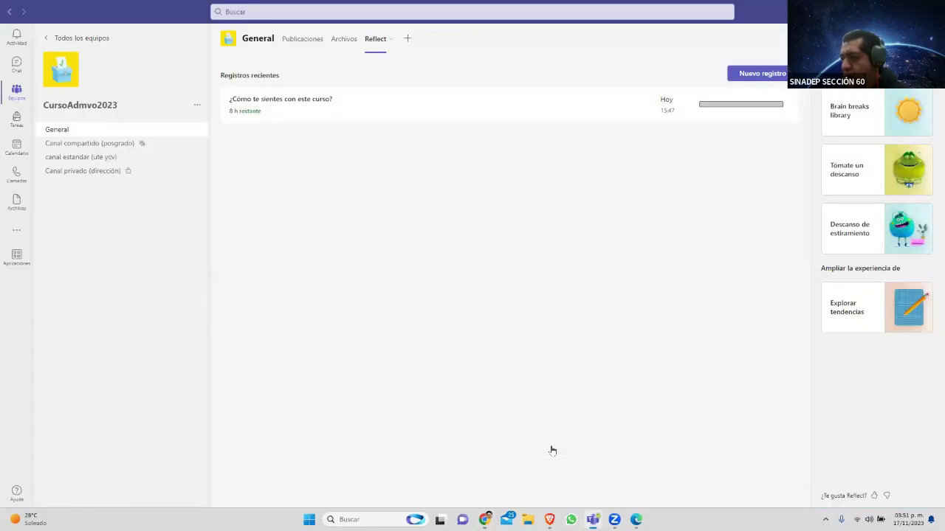
key(alt+Tab)
click(632, 6)
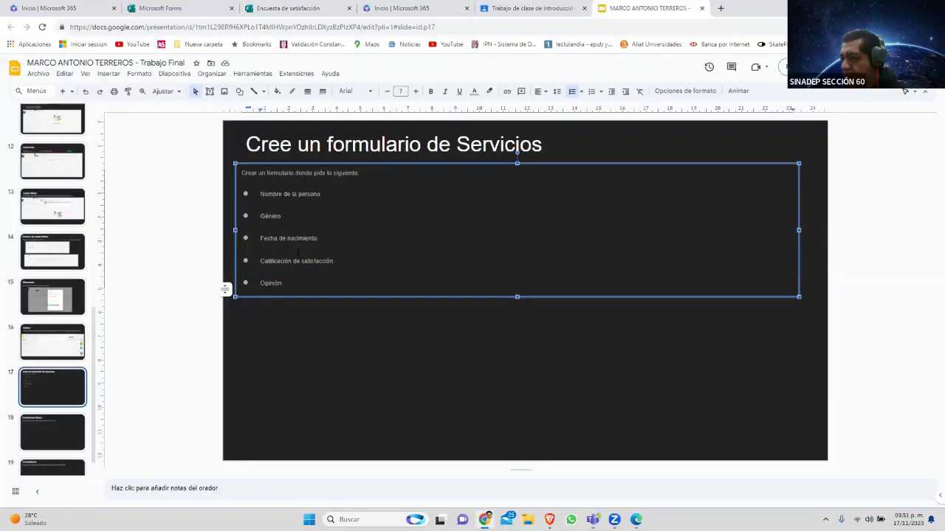
key(alt+Tab)
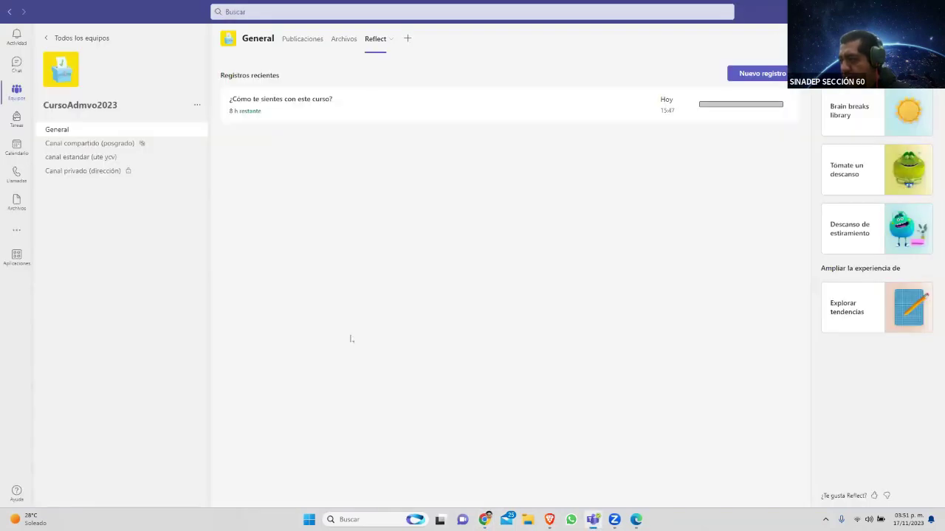
key(alt+Tab)
Add a date question titled '¿Cual es tu fecha de naciemiento', then glance at the assignment slide.
click(297, 8)
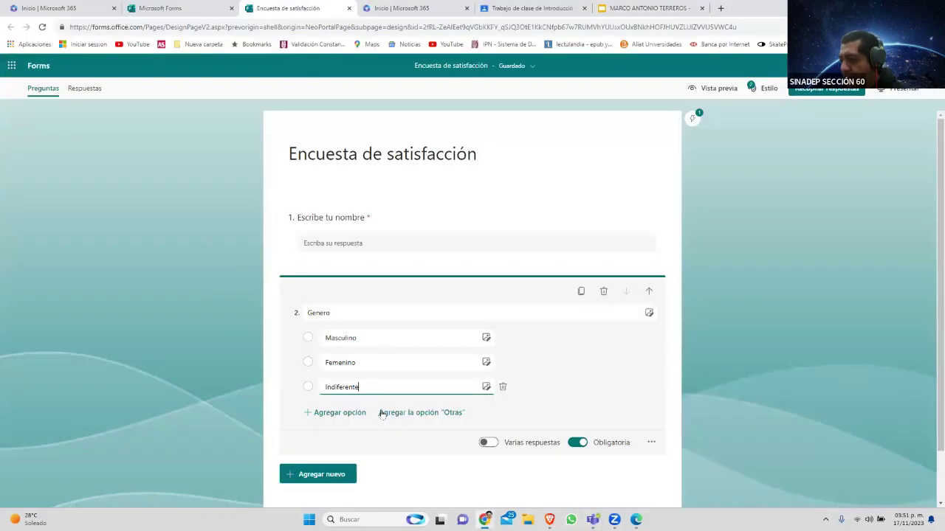
scroll(347, 436, down, 1)
click(327, 417)
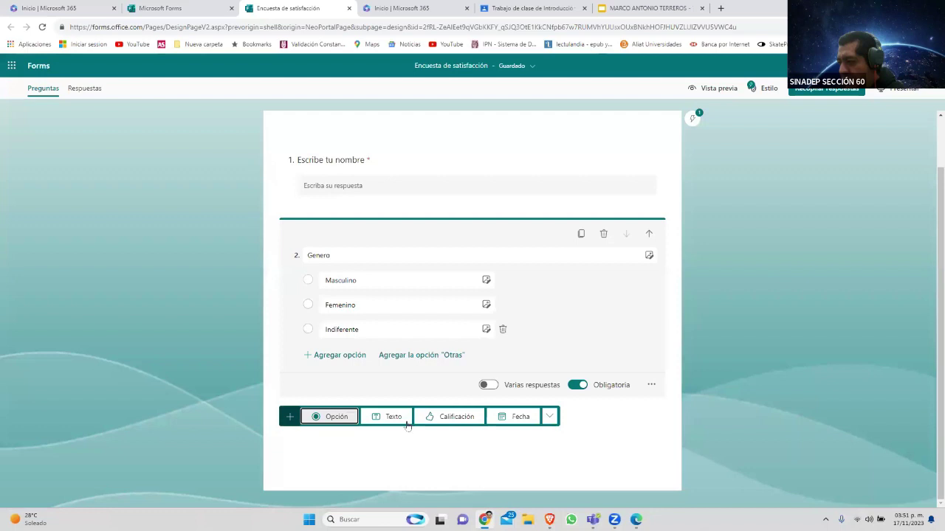
click(514, 417)
text(C)
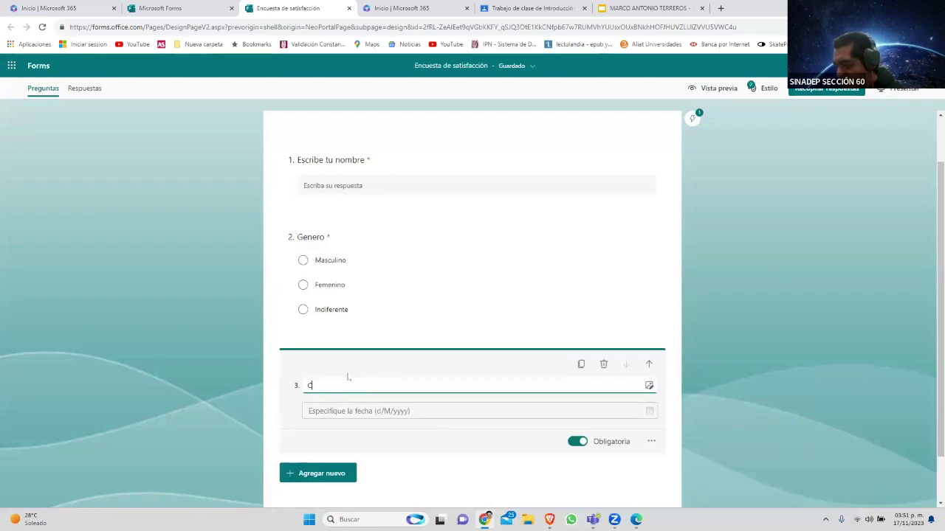
text(ual)
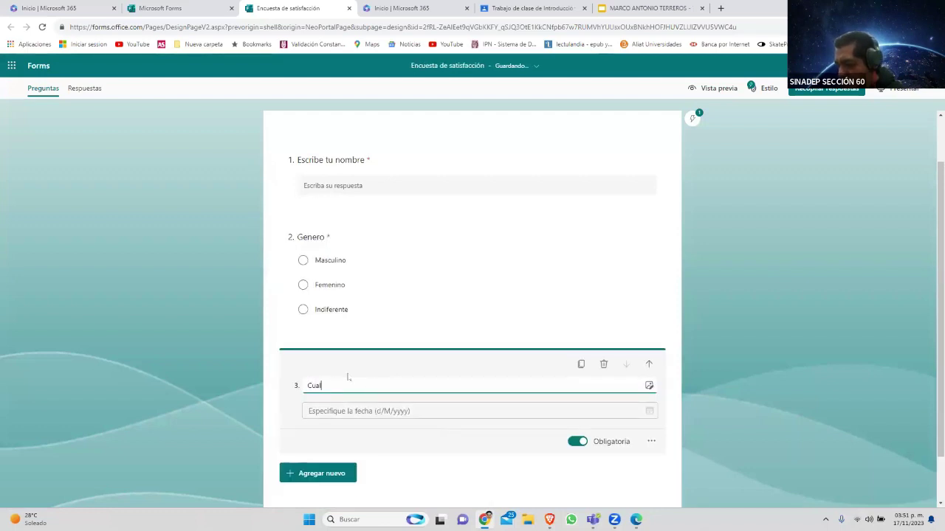
text( e)
key(BackSpace)
key(BackSpace)
key(BackSpace)
key(BackSpace)
key(BackSpace)
text(¿Cu)
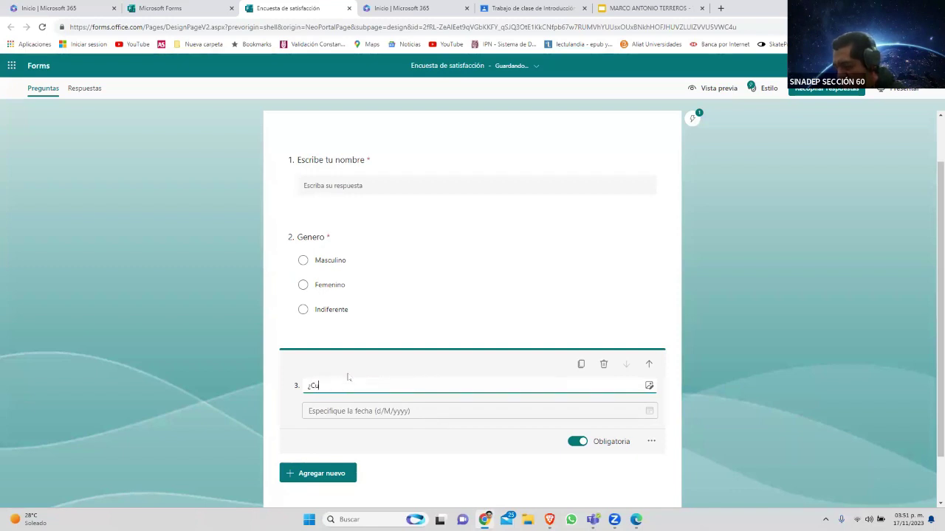
text(al es tu fecha de naciem)
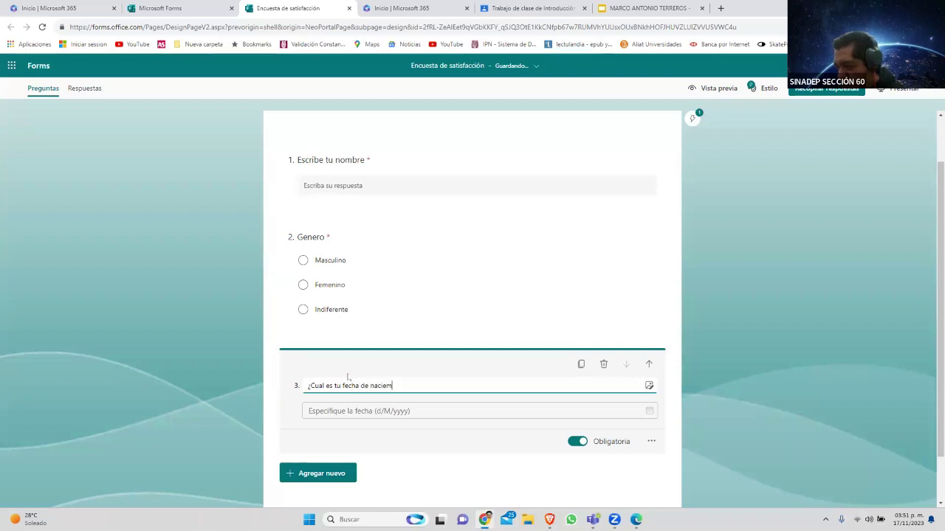
text(i)
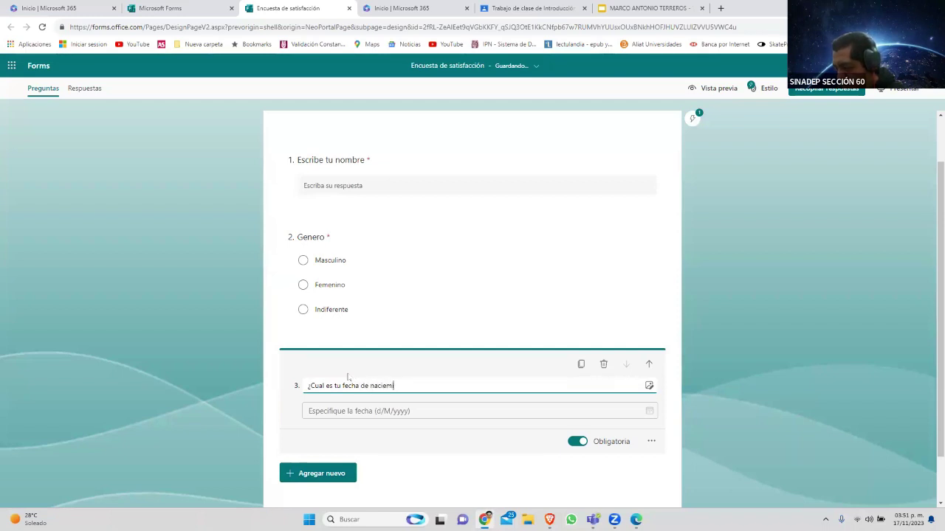
text(ento?)
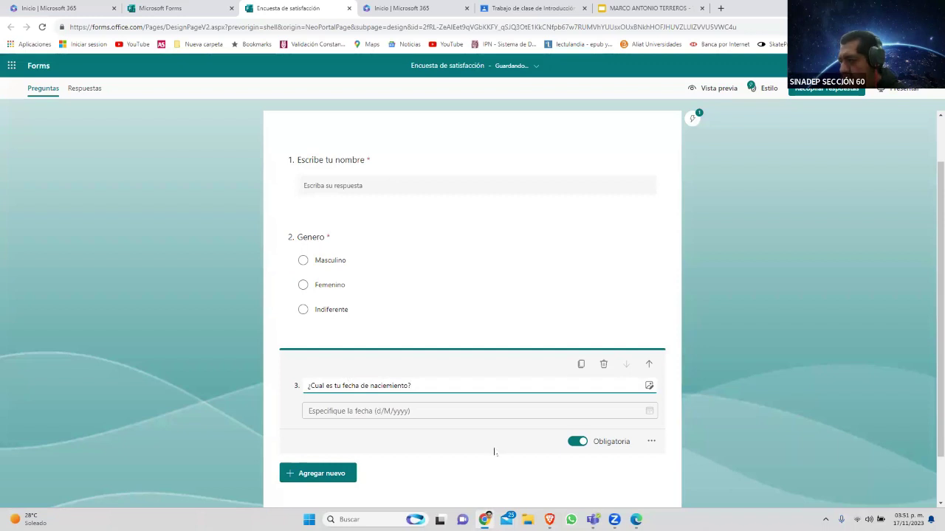
click(622, 14)
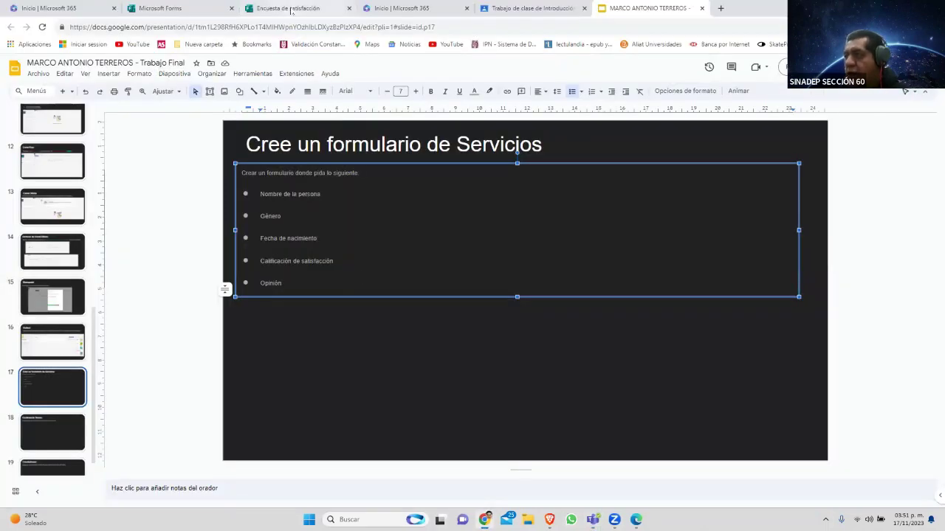
Insert a new rating question below question 3.
click(292, 11)
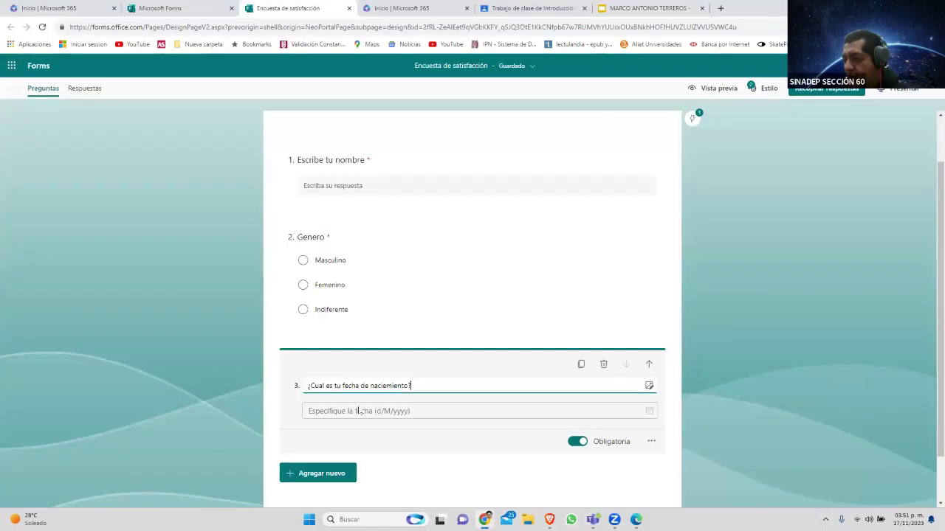
scroll(325, 428, down, 1)
click(325, 424)
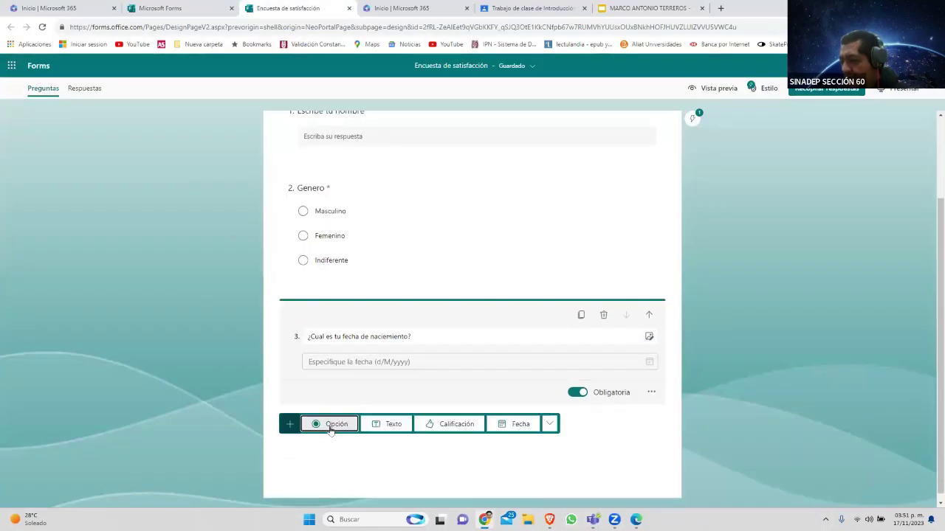
click(450, 426)
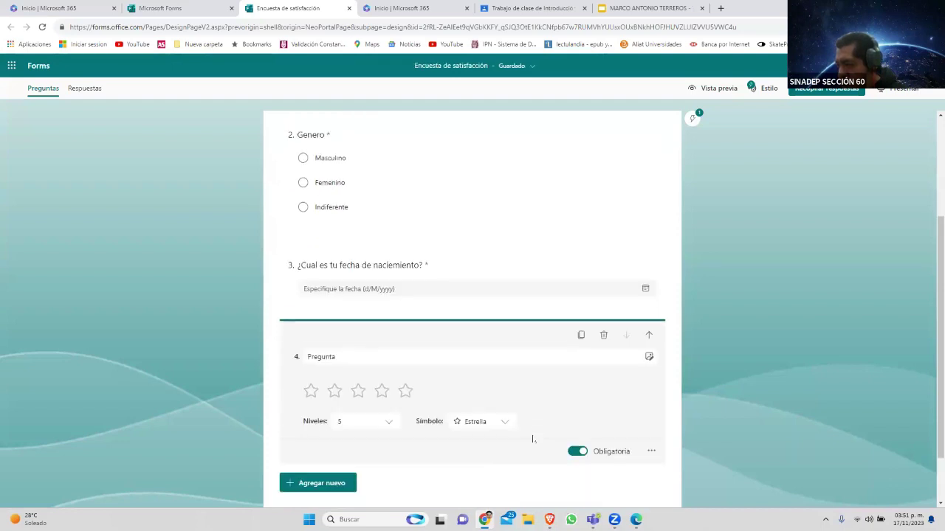
Title the rating question '¿ Que opinas del curso?'.
click(354, 307)
text(¿)
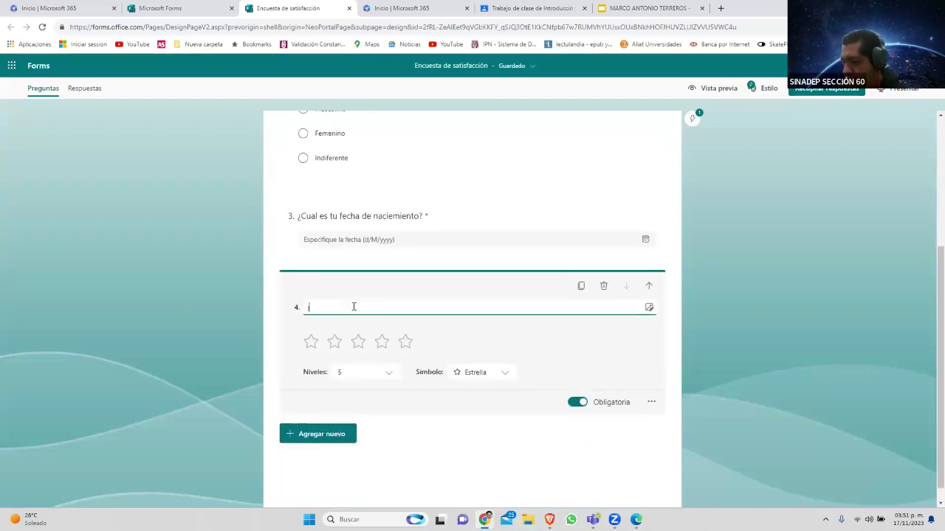
key(BackSpace)
text(¿)
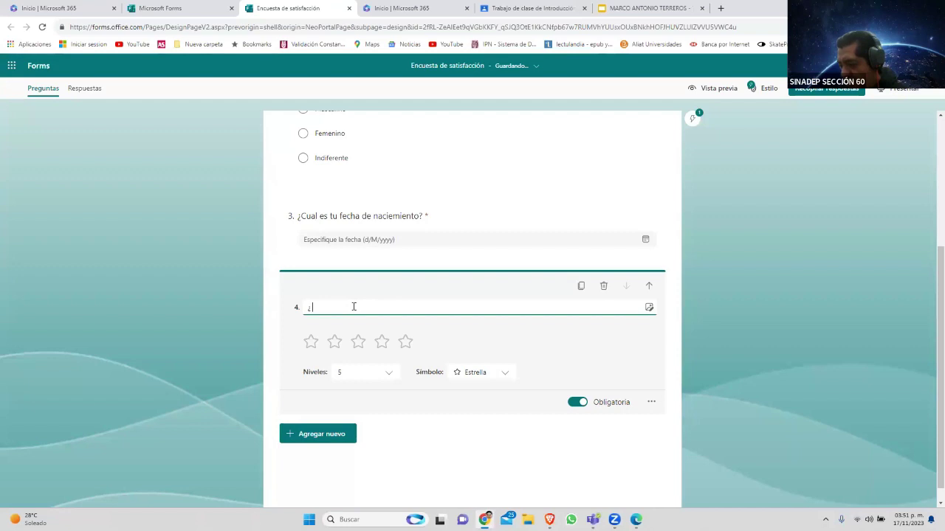
text(1)
key(BackSpace)
text(quue)
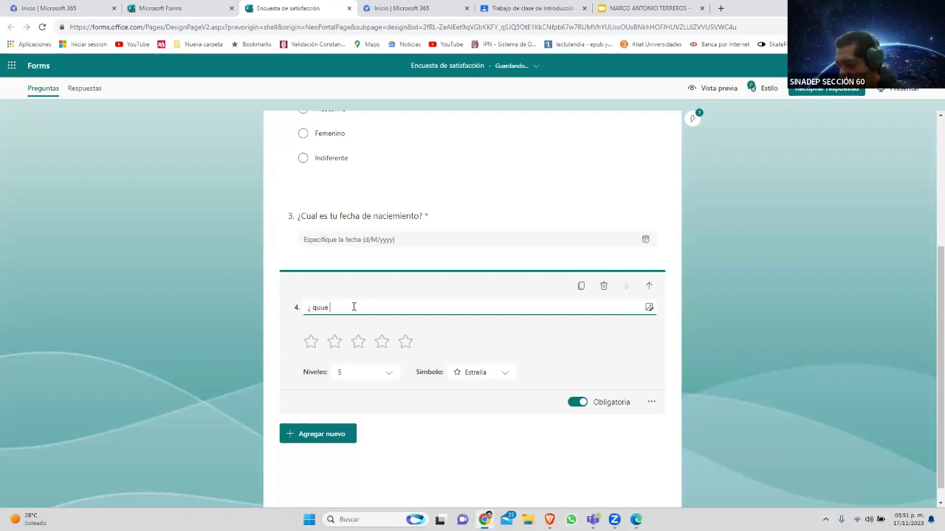
key(BackSpace)
text(Que op)
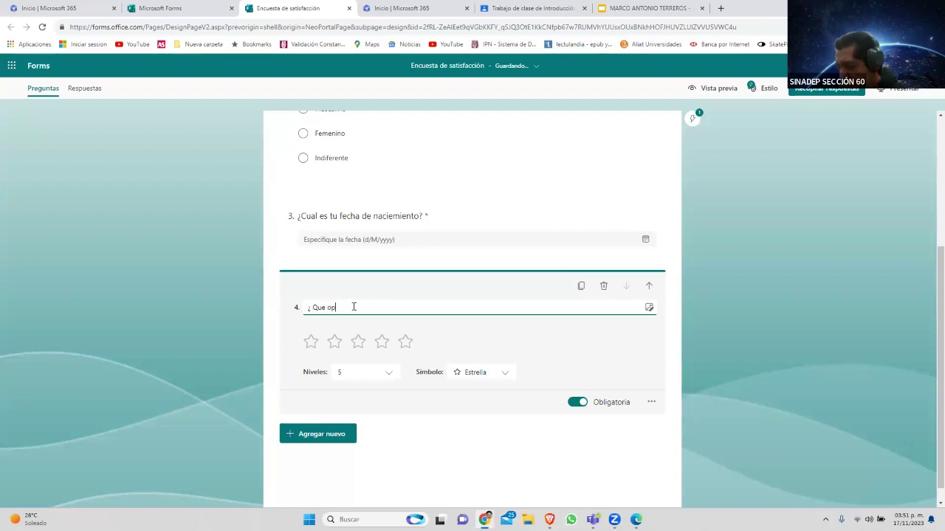
text(inas de)
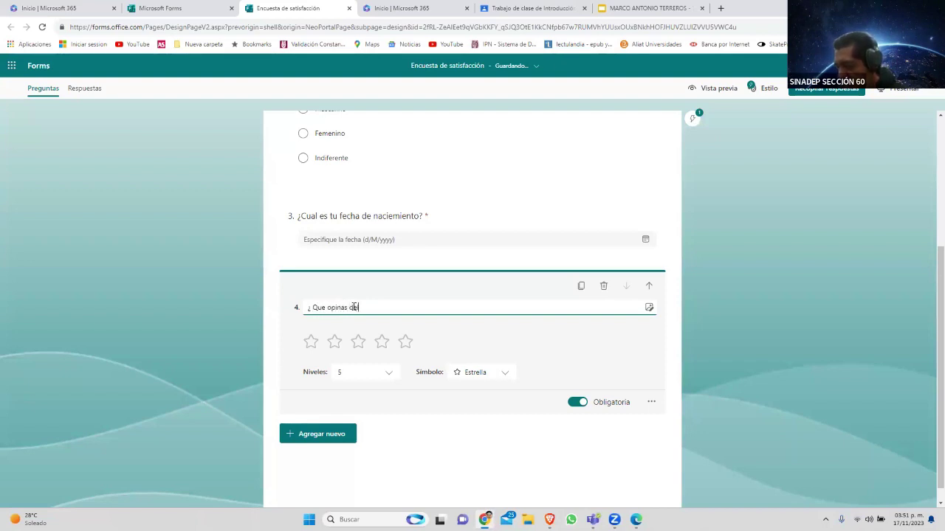
text(l curso?)
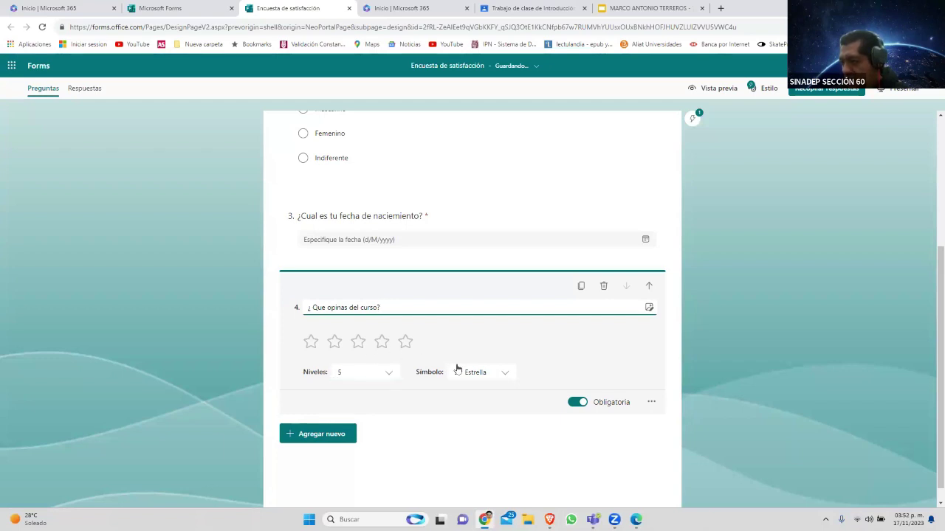
Set question 4's rating symbol to Estrella, after trying hearts and numbers.
click(502, 373)
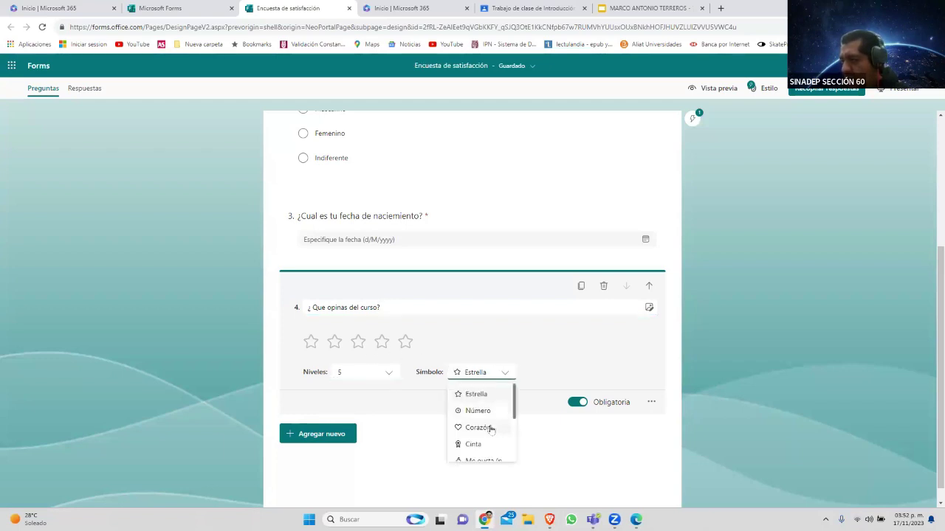
click(478, 427)
click(491, 373)
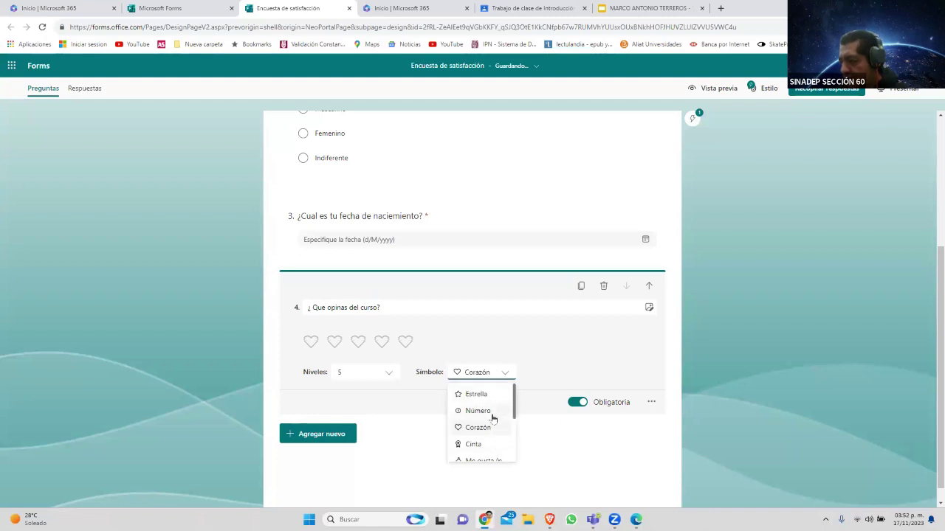
click(490, 411)
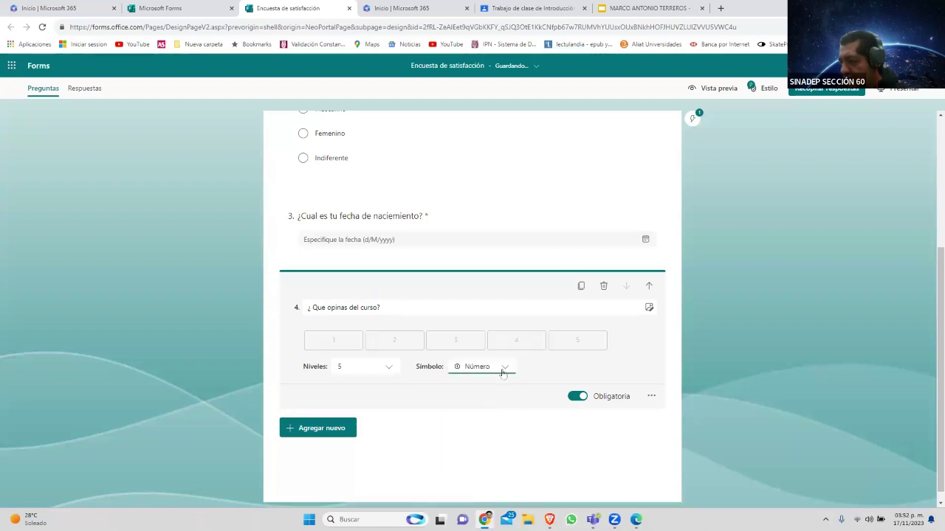
click(502, 373)
click(479, 389)
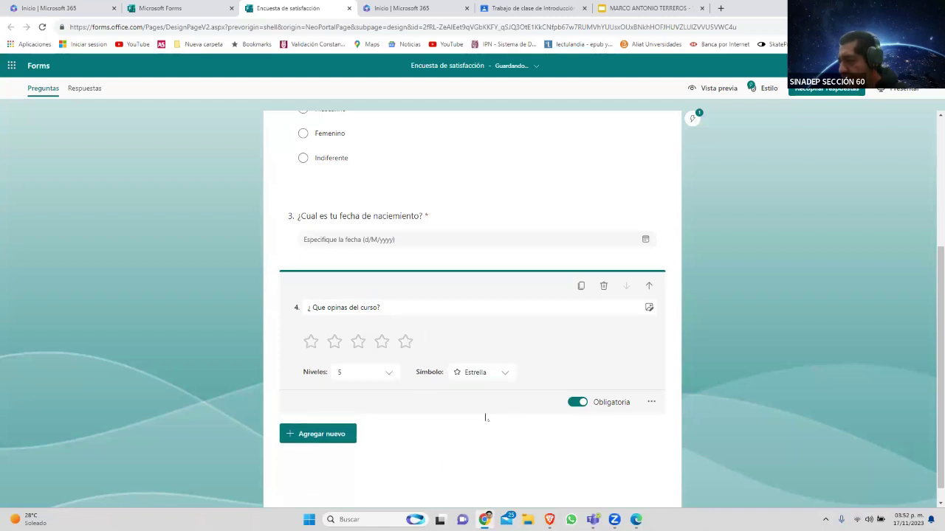
Show the new-question types below question 4, recheck the task slide, and return to the form.
click(318, 434)
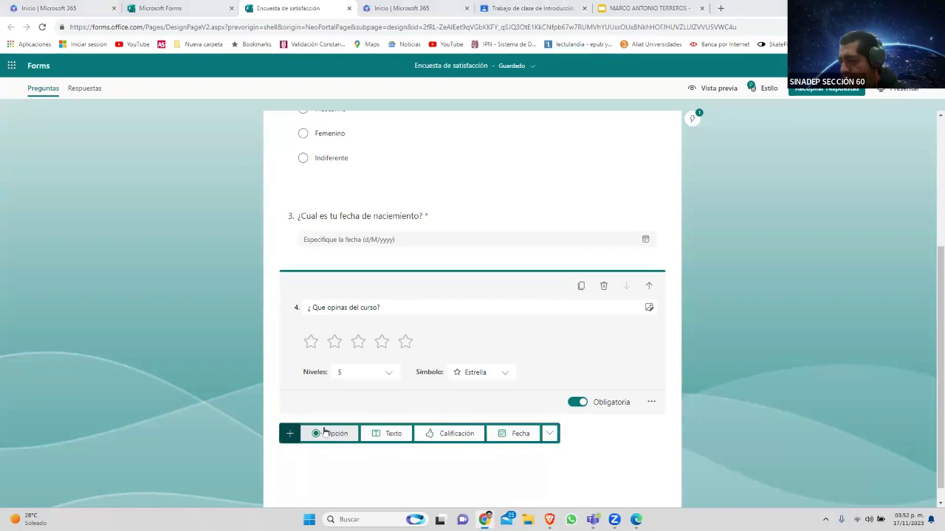
key(alt+Tab)
key(alt+Tab)
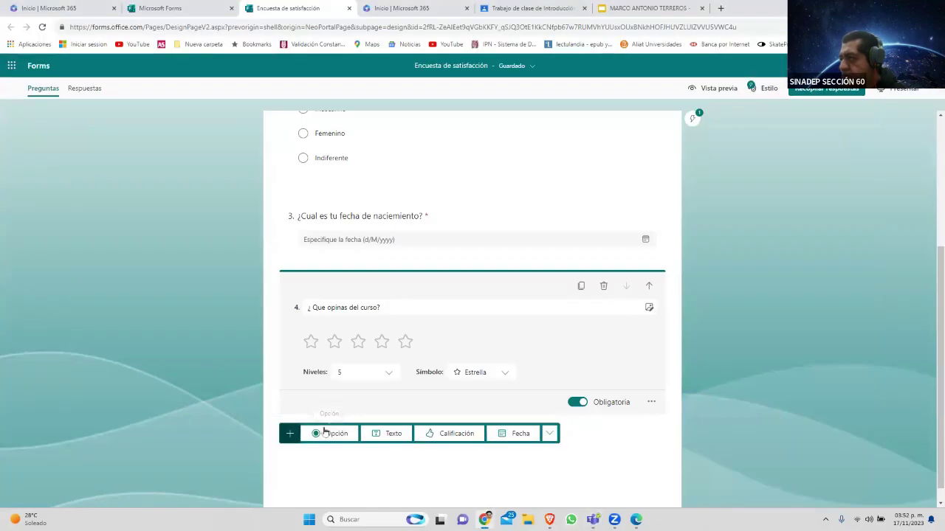
key(alt+Tab)
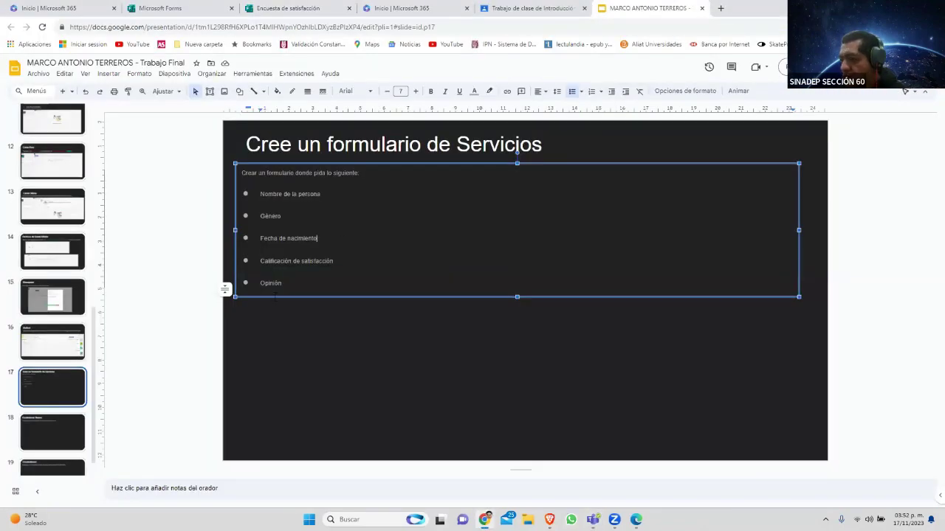
key(alt+Tab)
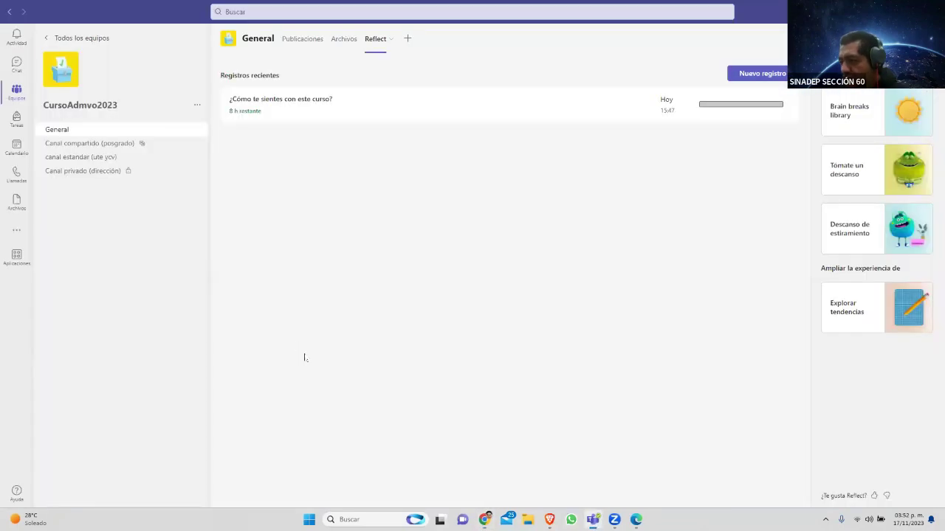
key(alt+Tab)
click(302, 8)
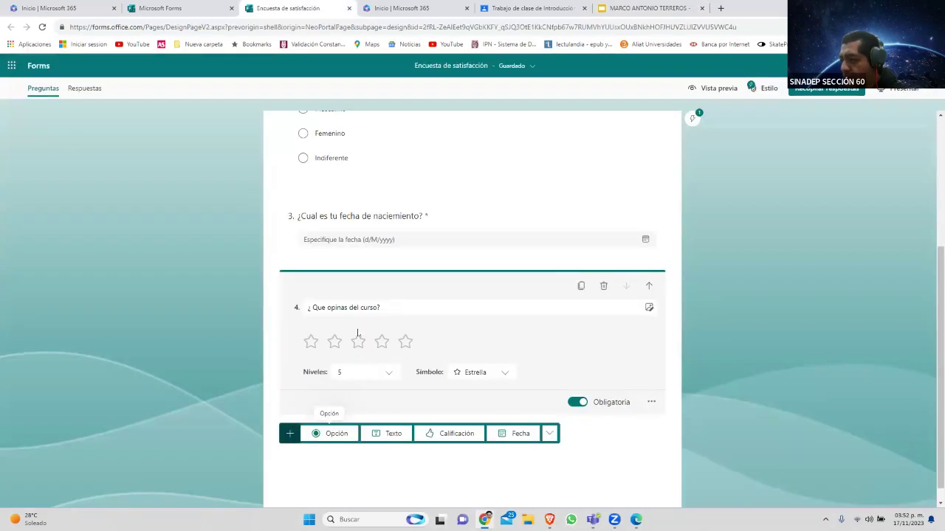
Add long-answer text question 5 titled 'Escribe tu opinion del curso'.
click(392, 434)
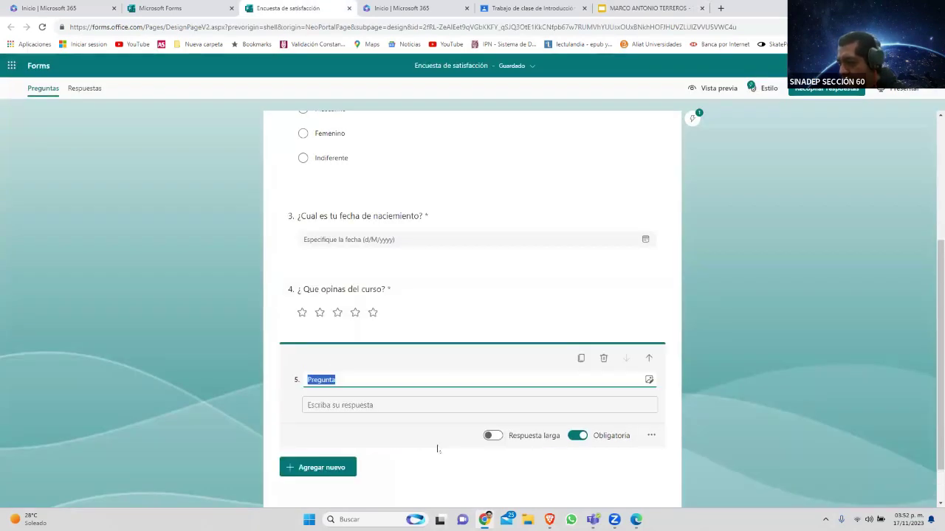
click(493, 436)
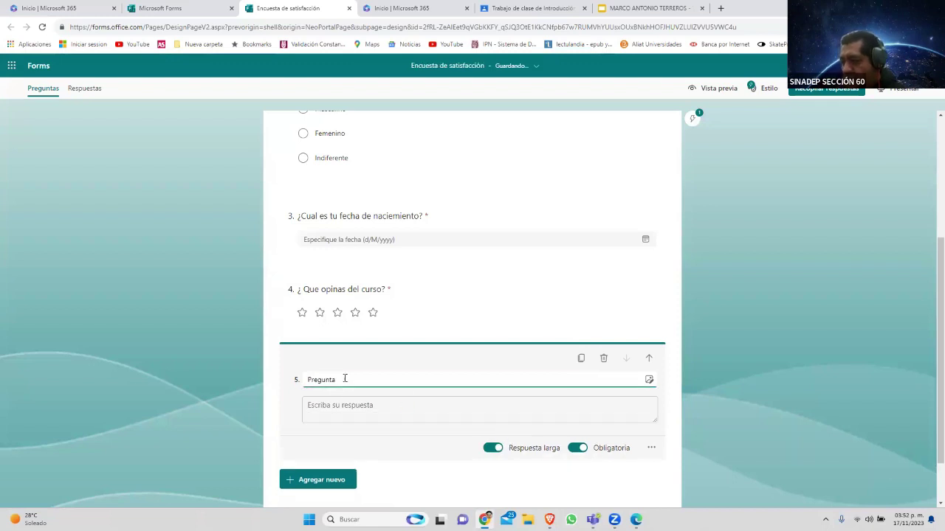
drag(344, 378, 302, 386)
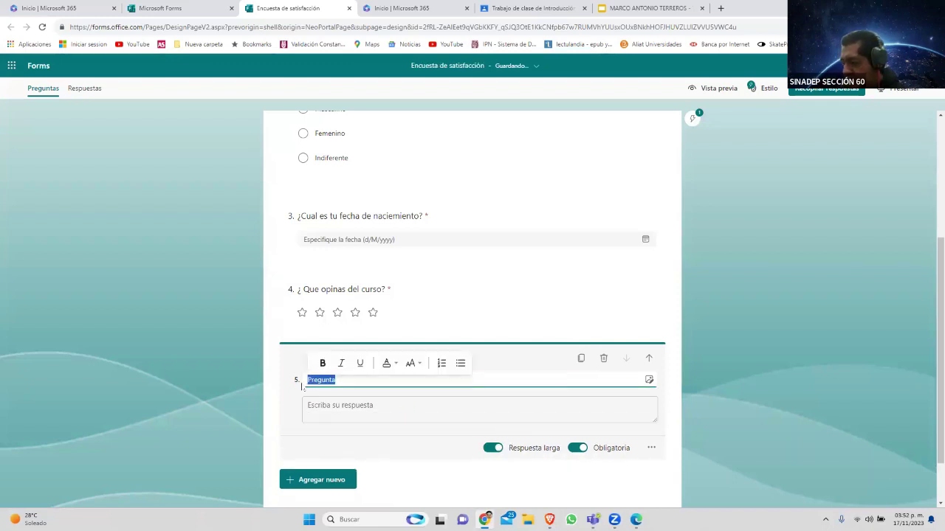
key(BackSpace)
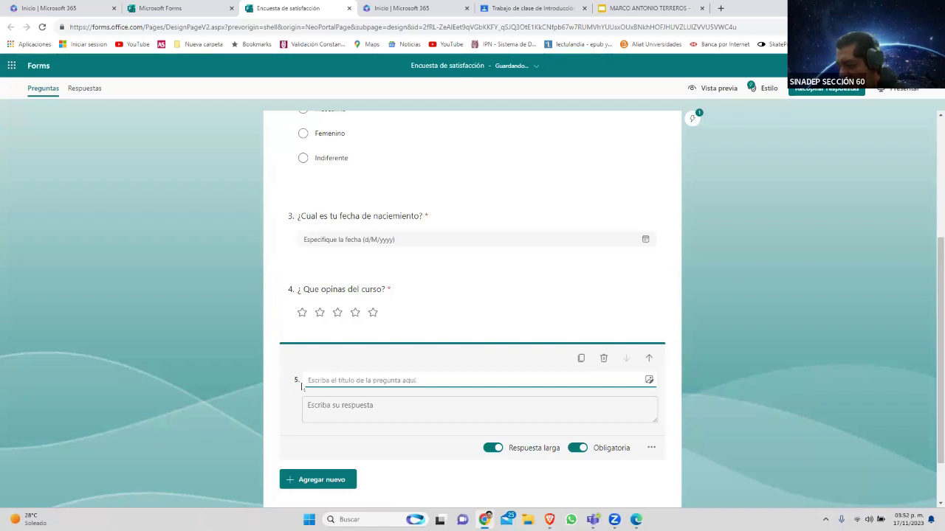
text(Escri)
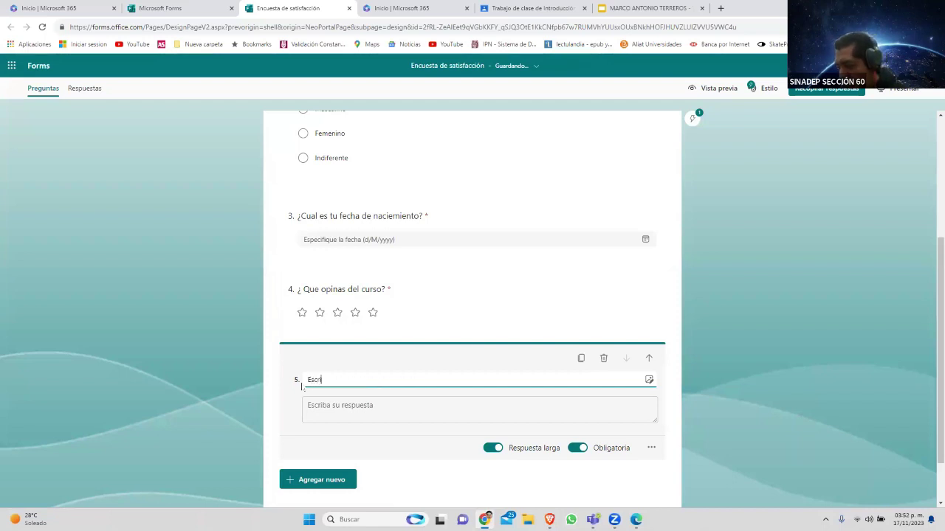
text(be t)
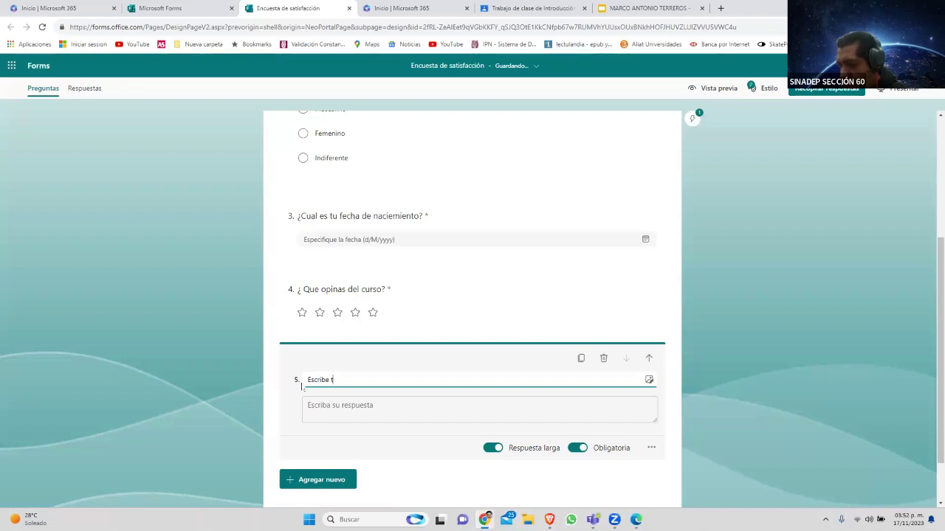
text(u opinion de)
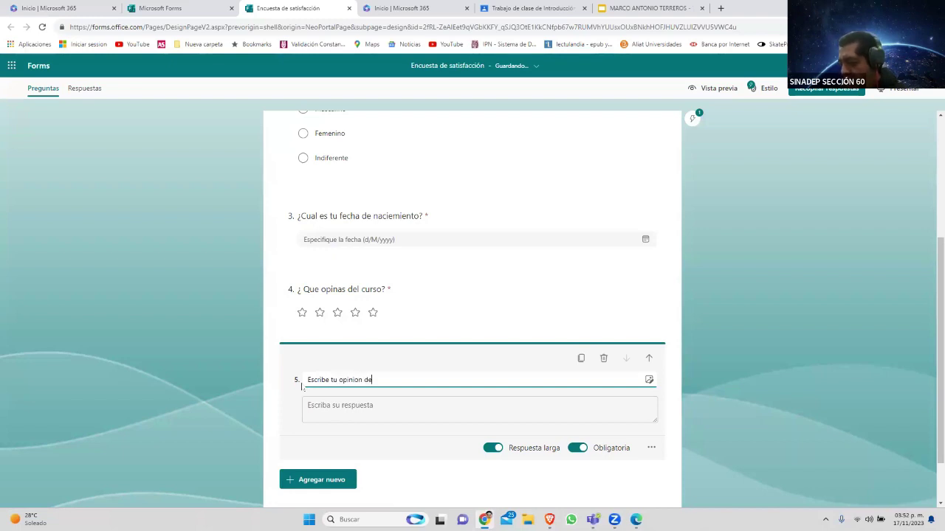
text(l curs)
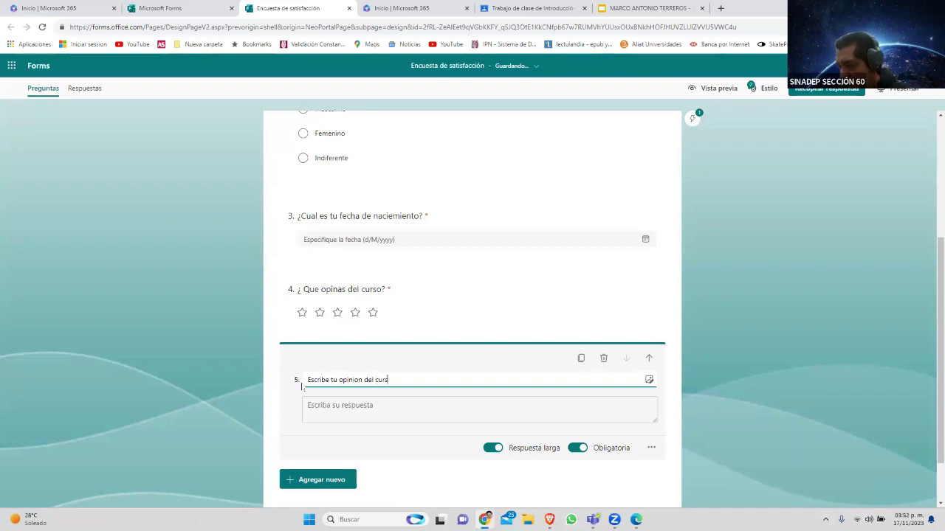
text(o)
Deselect question 5 and scroll back to the top of the survey.
click(792, 359)
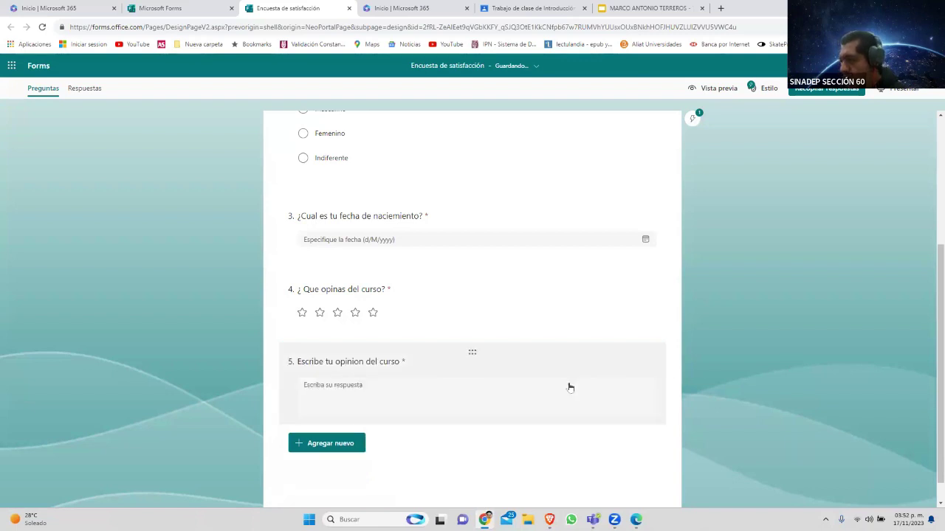
scroll(569, 386, up, 3)
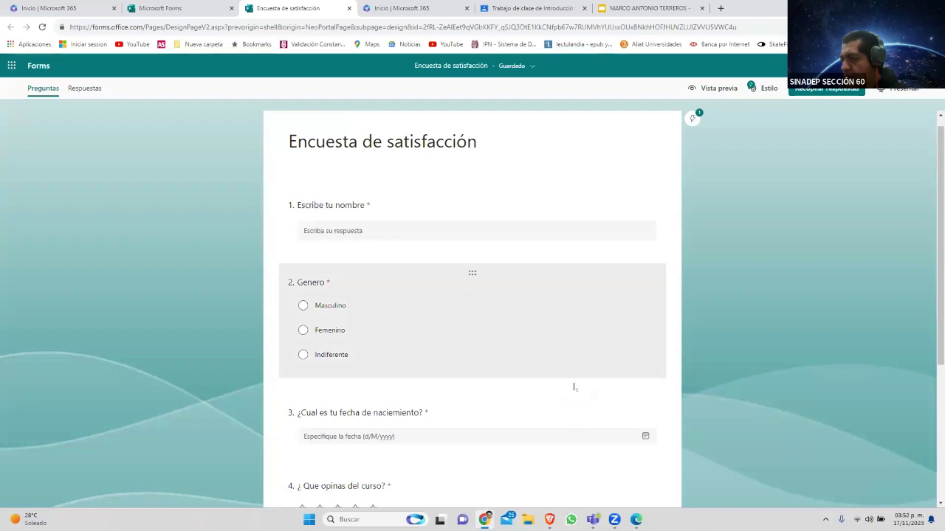
scroll(574, 386, down, 1)
scroll(573, 387, up, 1)
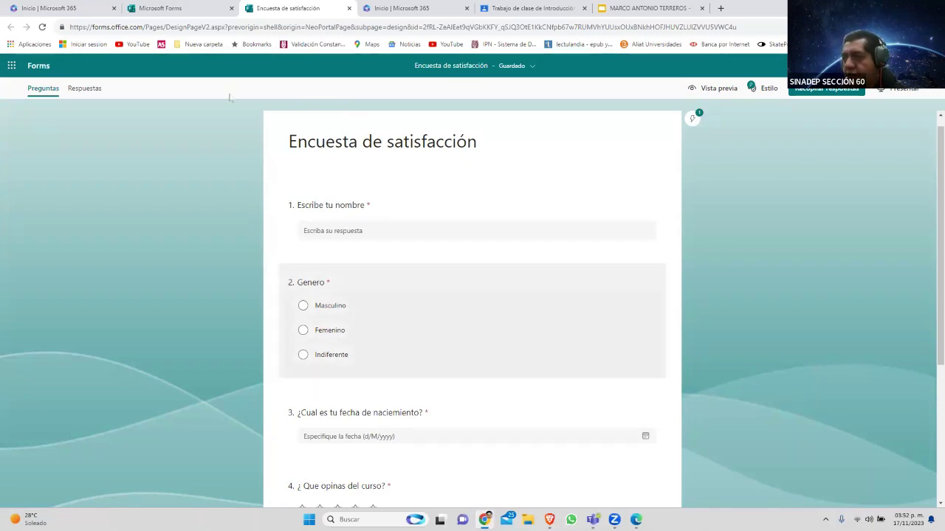
Capture the form twice with Snipping Tool, then go to the Microsoft Forms home page.
key(super+shift+s)
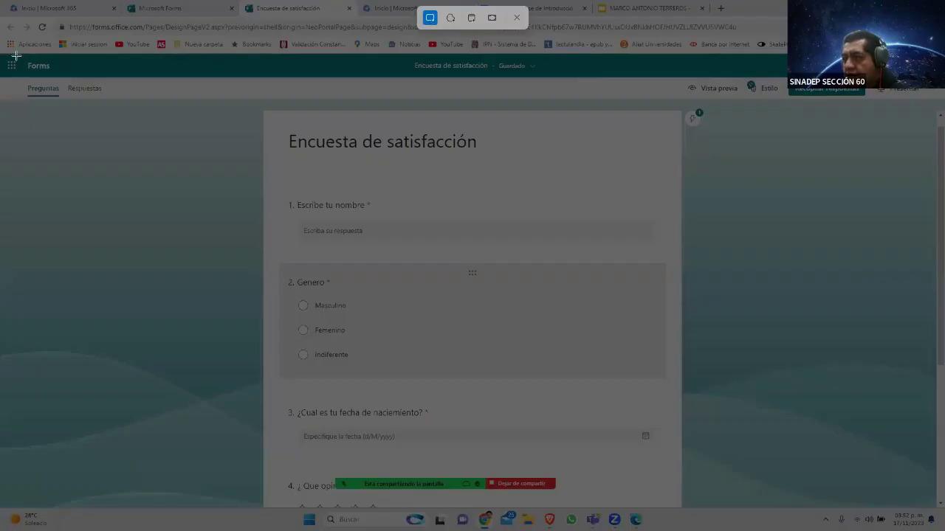
drag(9, 54, 931, 498)
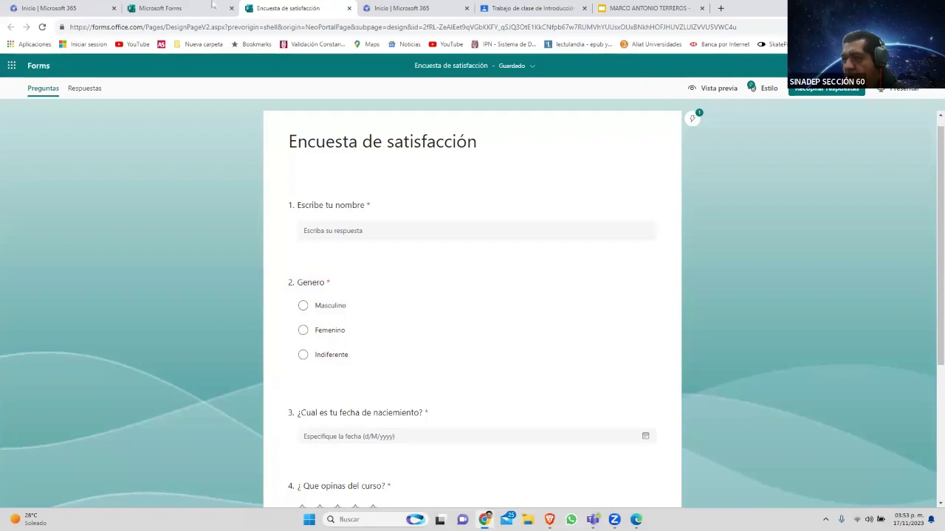
key(super+shift+s)
drag(7, 58, 932, 490)
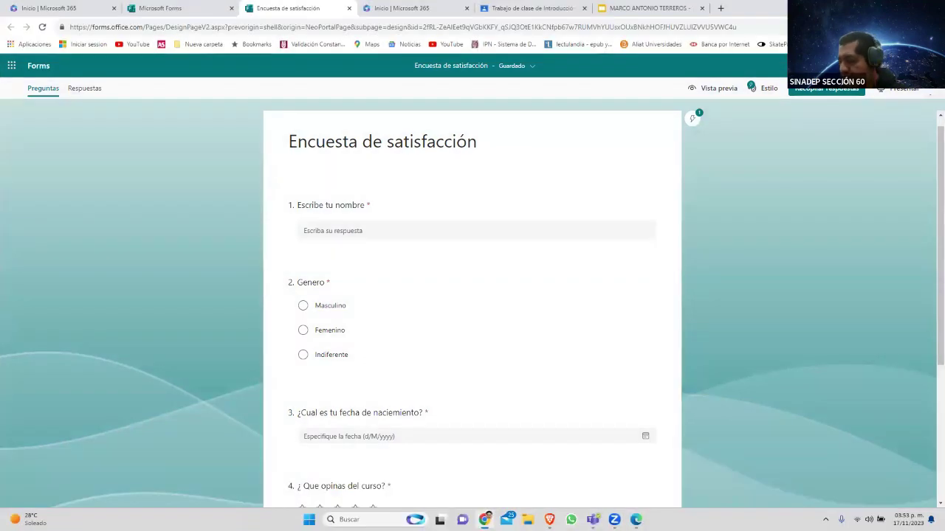
key(alt+Tab)
key(alt+Tab)
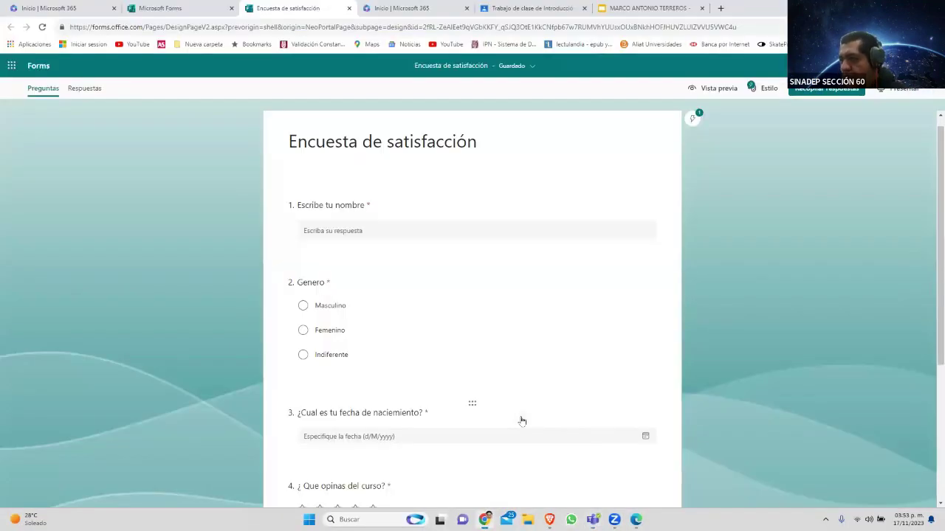
click(170, 9)
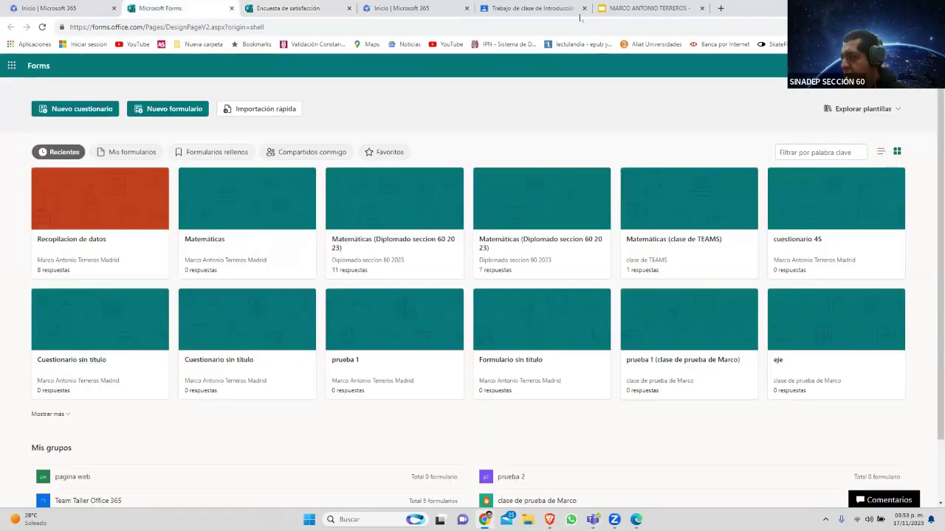